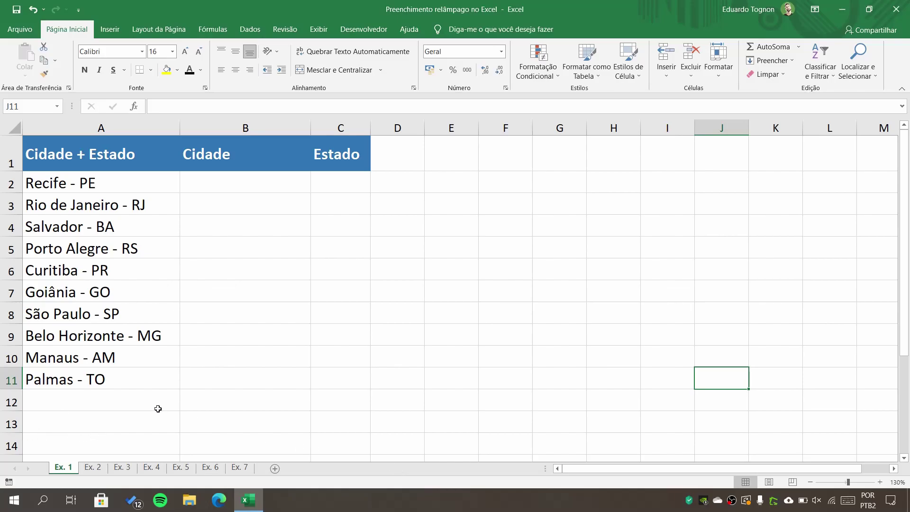
Review the Ex. 1 Cidade + Estado column and its empty Cidade and Estado cells beside Recife - PE.
click(118, 129)
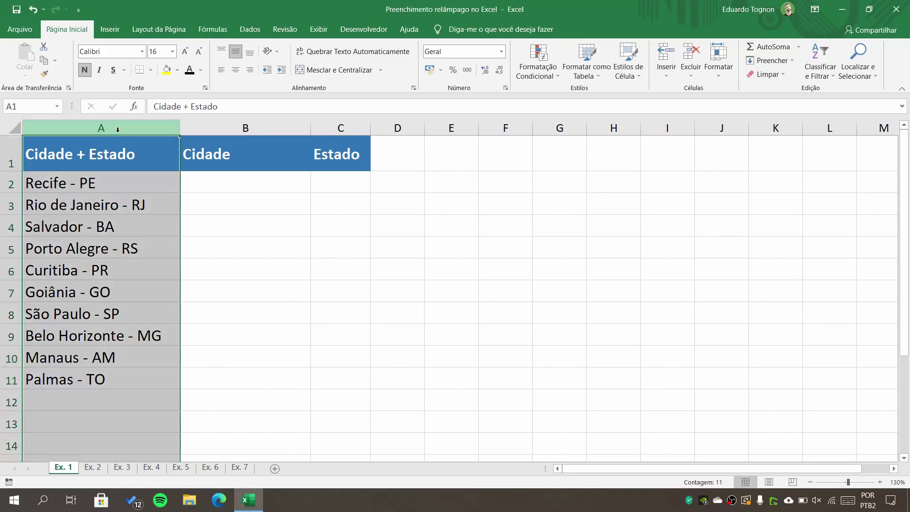
click(90, 190)
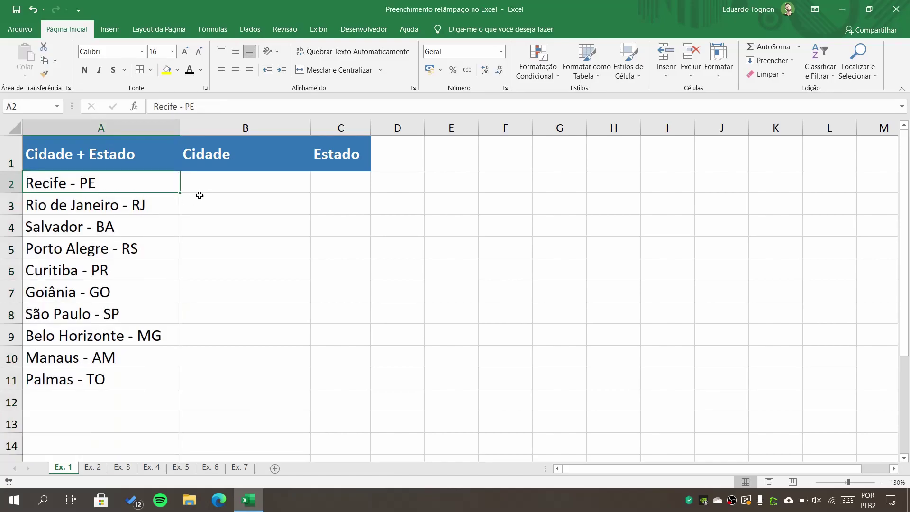
click(207, 179)
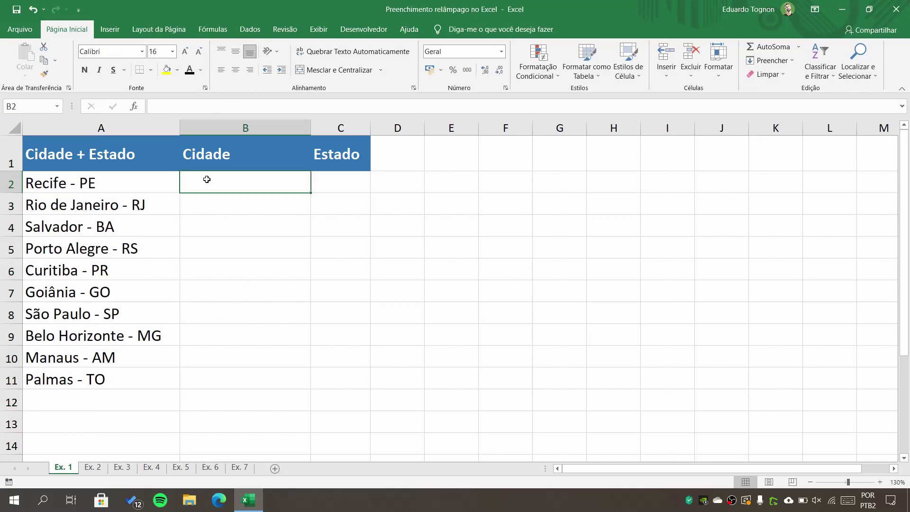
click(336, 173)
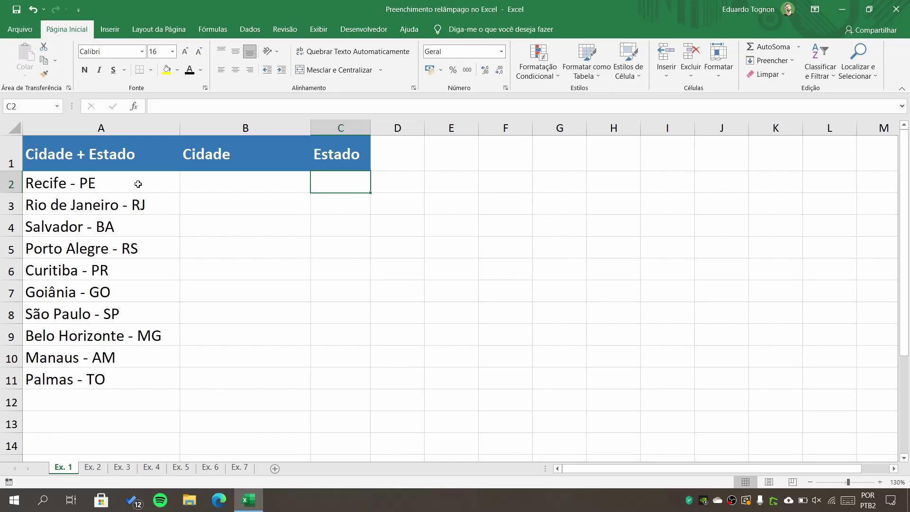
Preview Ex. 2's city, state and combined columns, then flip through Ex. 3 and Ex. 4 to Ex. 5.
click(98, 466)
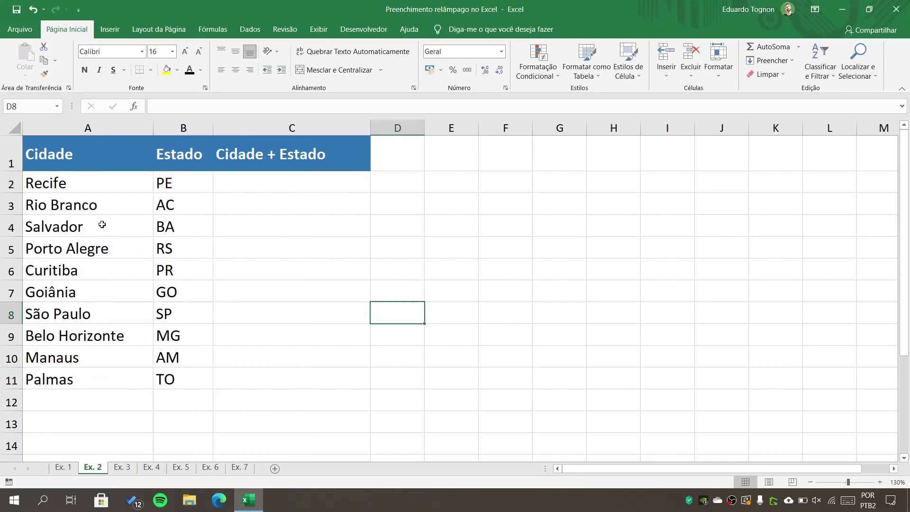
click(77, 184)
click(167, 179)
click(254, 176)
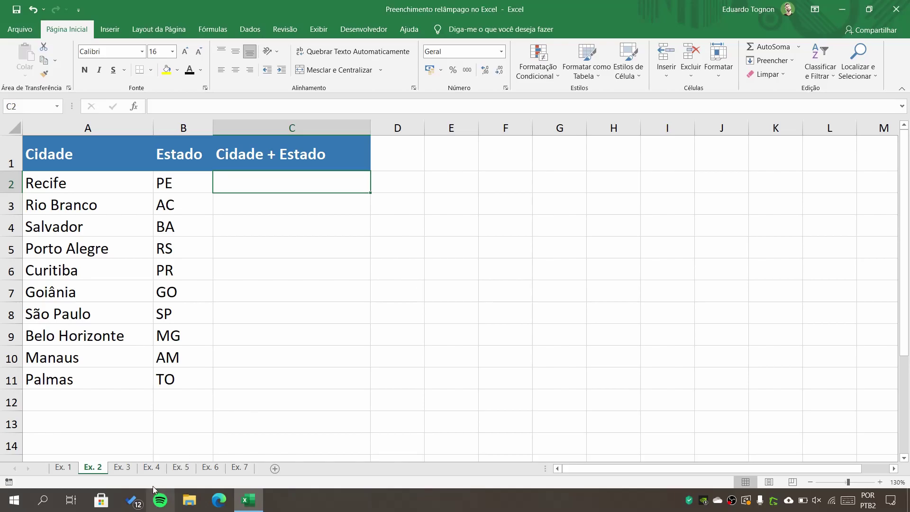
click(127, 471)
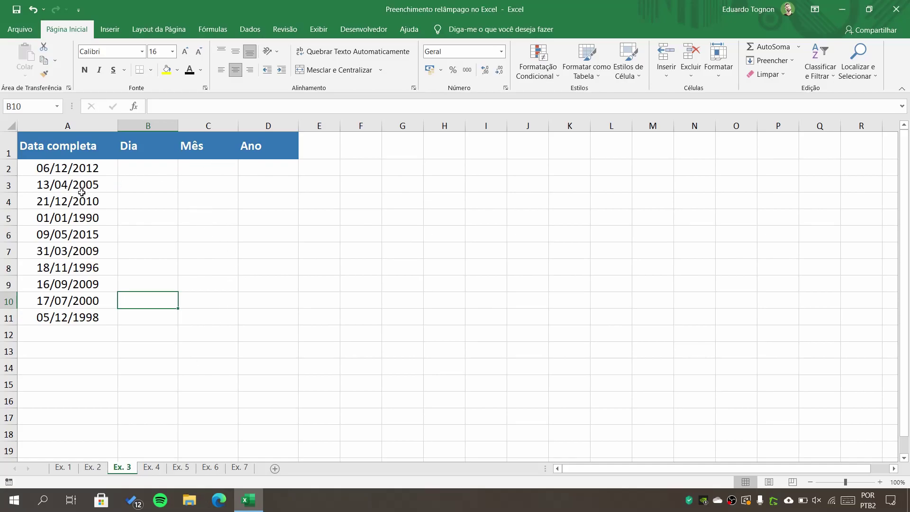
click(151, 468)
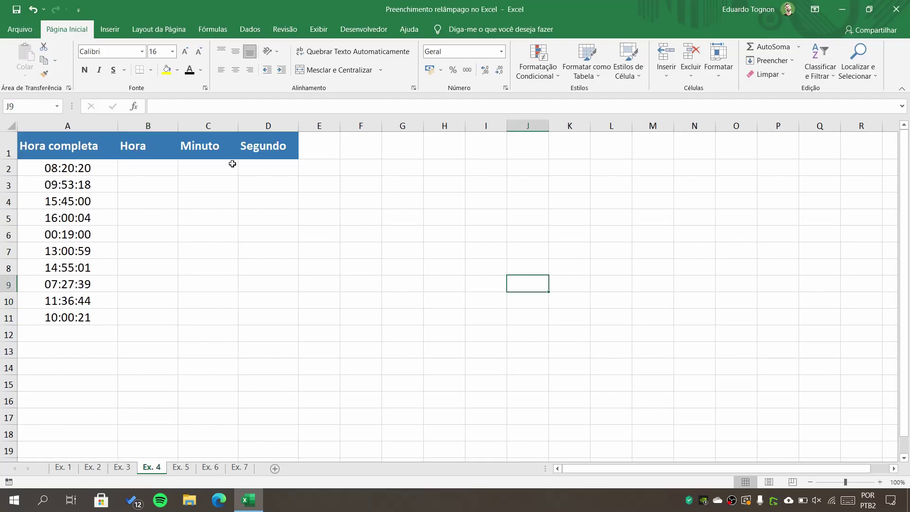
click(178, 467)
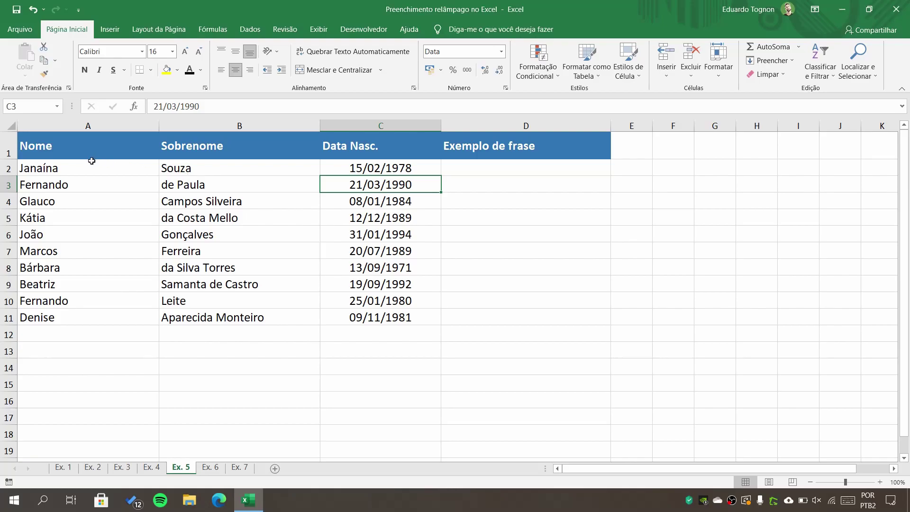
Inspect the first person's name, surname, birth date 15/02/1978 and the empty sentence cell.
click(65, 164)
click(232, 168)
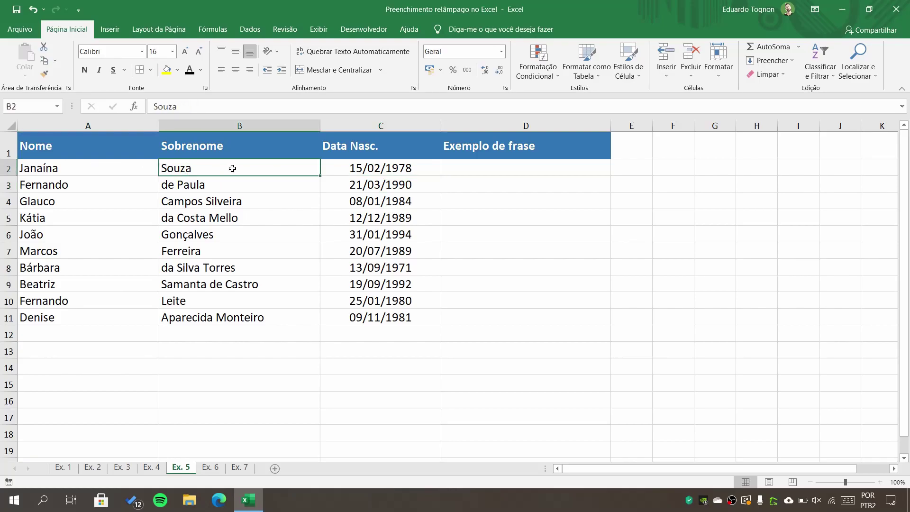
click(439, 173)
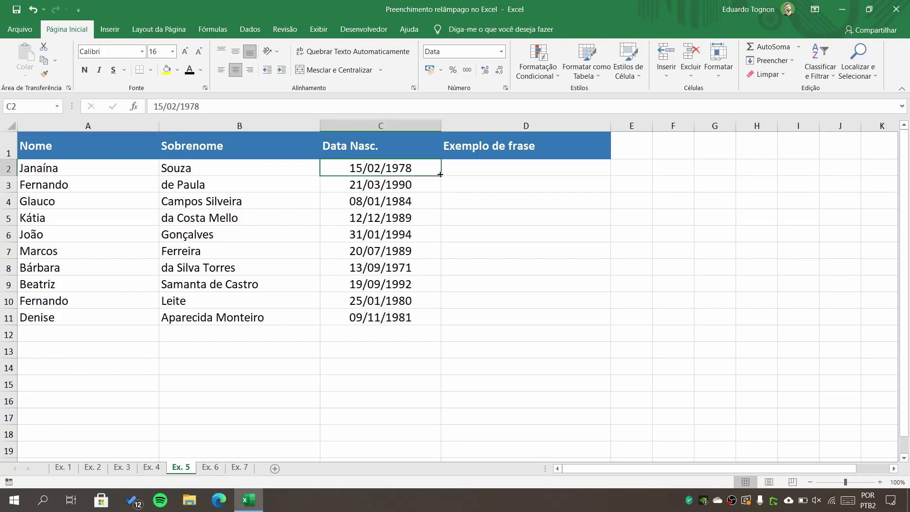
click(491, 176)
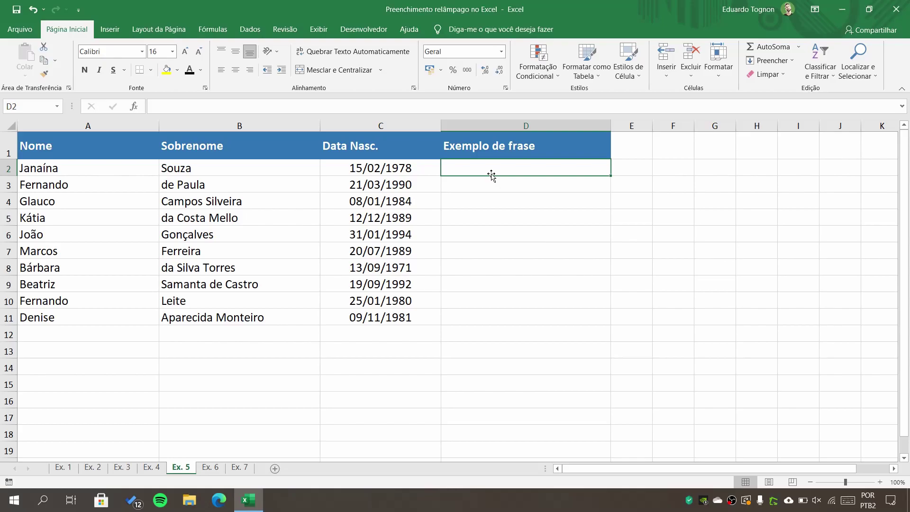
Check the second person's details (born 21/03/1990), then move through Ex. 6 to Ex. 7.
click(68, 183)
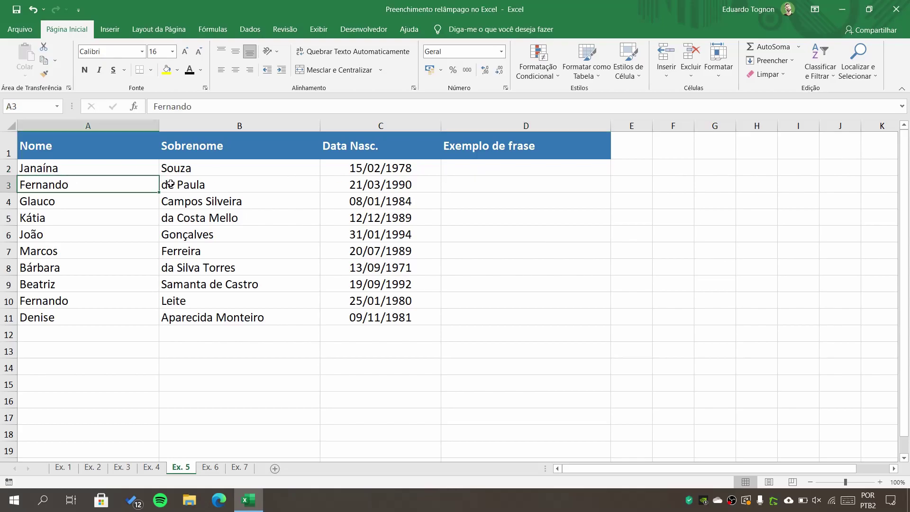
click(221, 187)
click(420, 190)
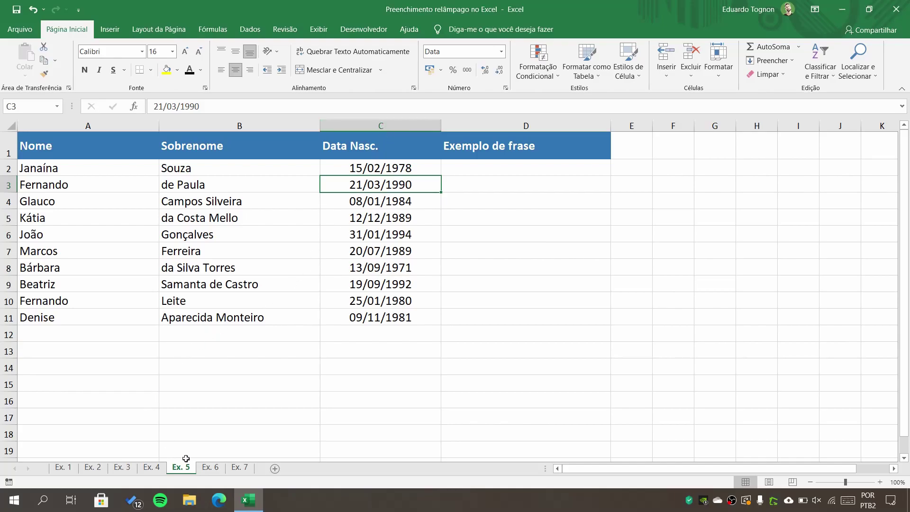
click(210, 468)
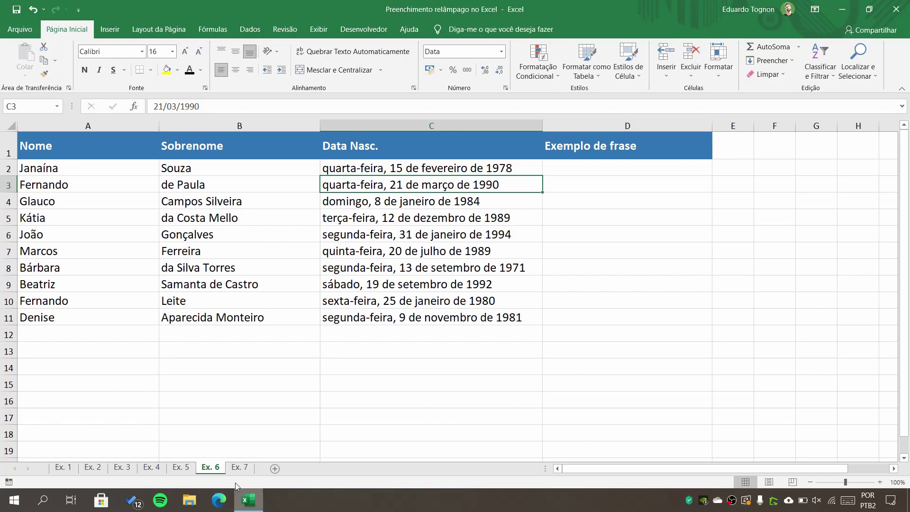
click(239, 467)
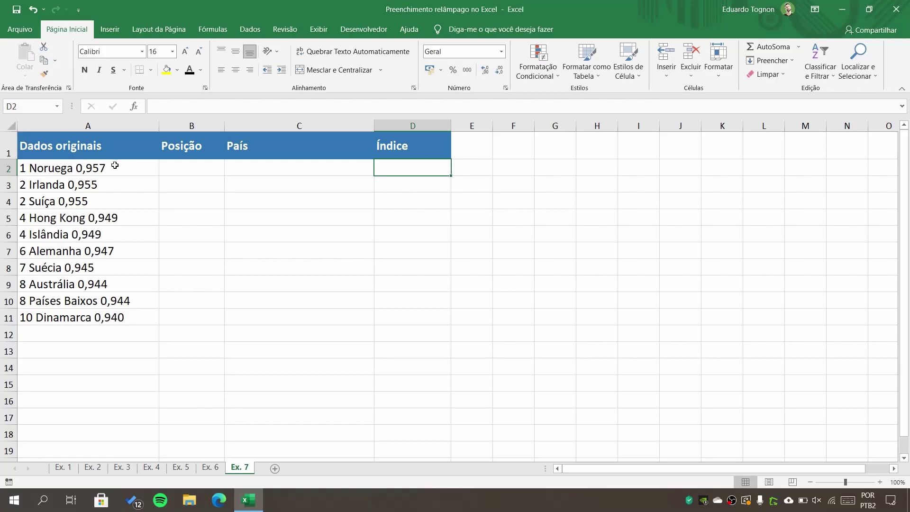
Inspect Ex. 7's first ranking entry, 1 Noruega 0,957, and its empty position, country and index cells.
click(114, 165)
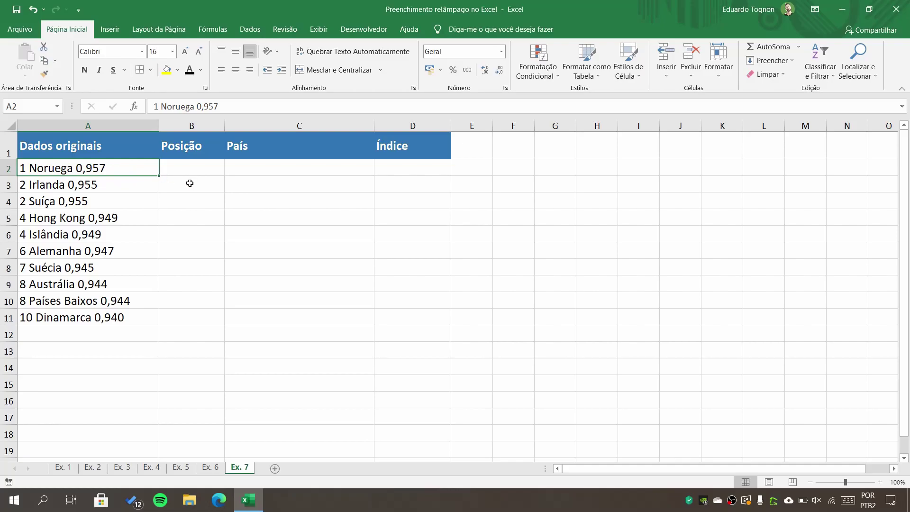
click(195, 170)
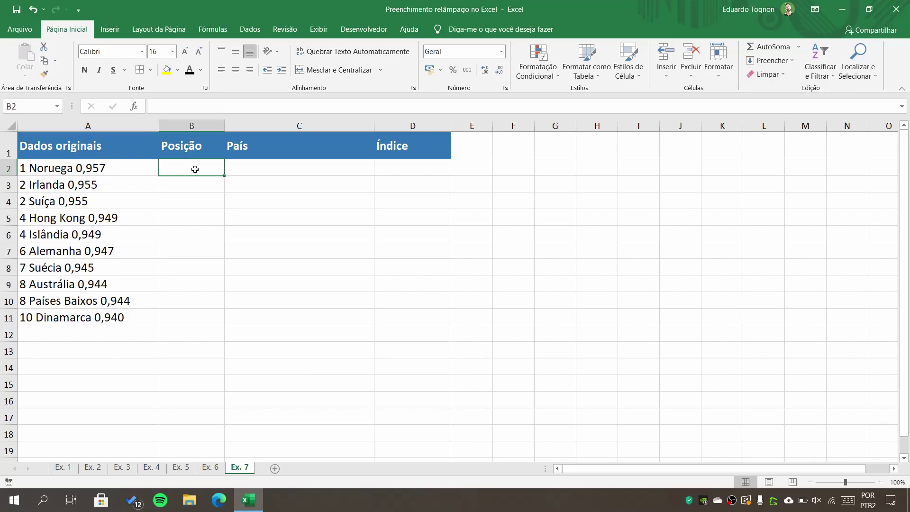
click(262, 162)
click(431, 170)
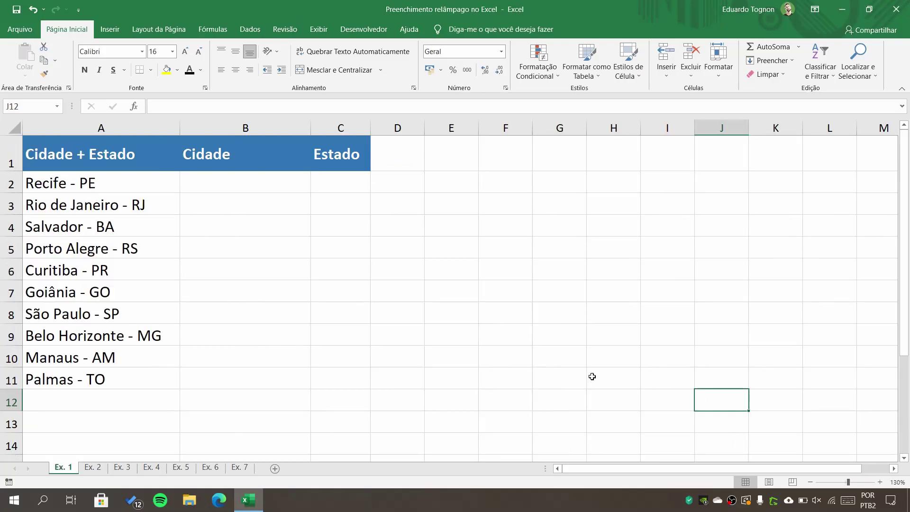
Enter Recife as the first Cidade value beside Recife - PE.
click(266, 185)
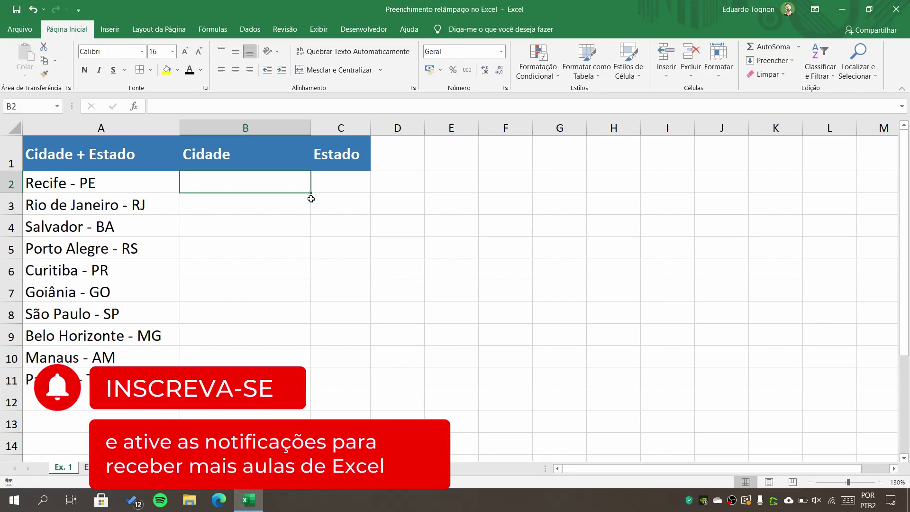
text(Recif)
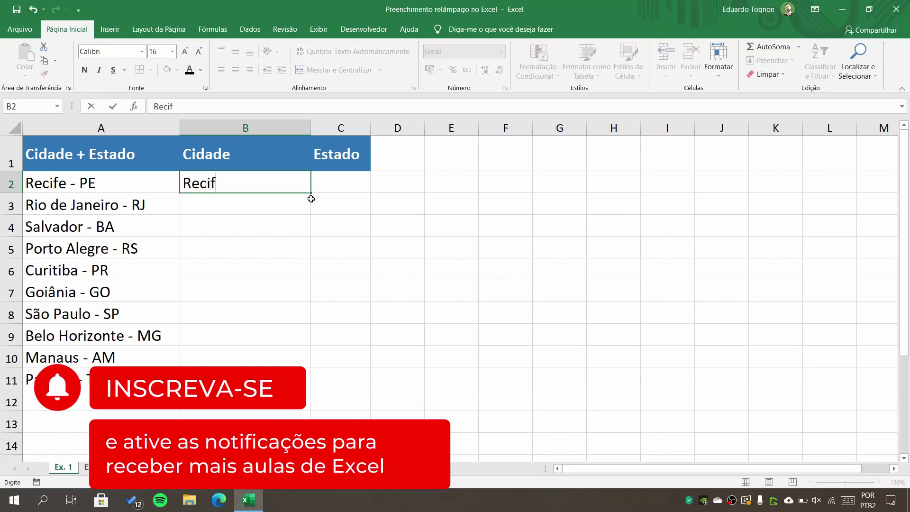
text(e)
key(Return)
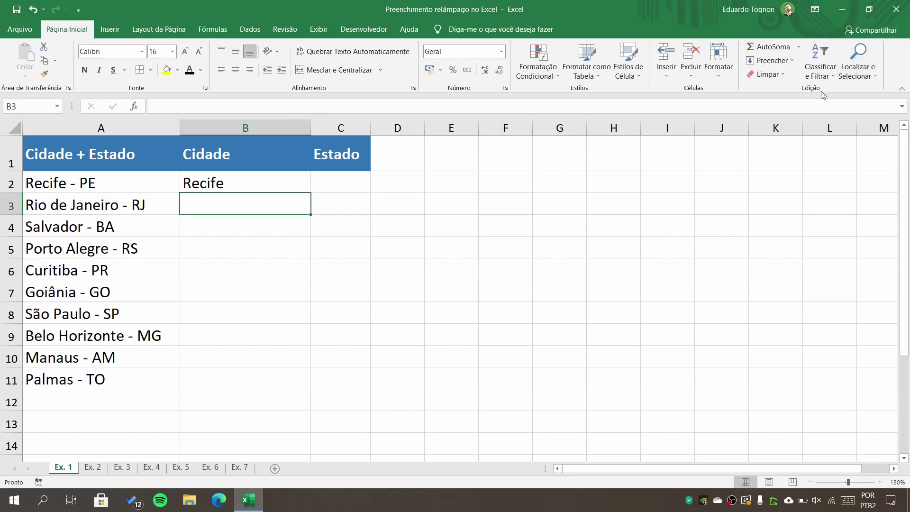
Browse the Fill options and the Data tools without applying anything.
click(783, 64)
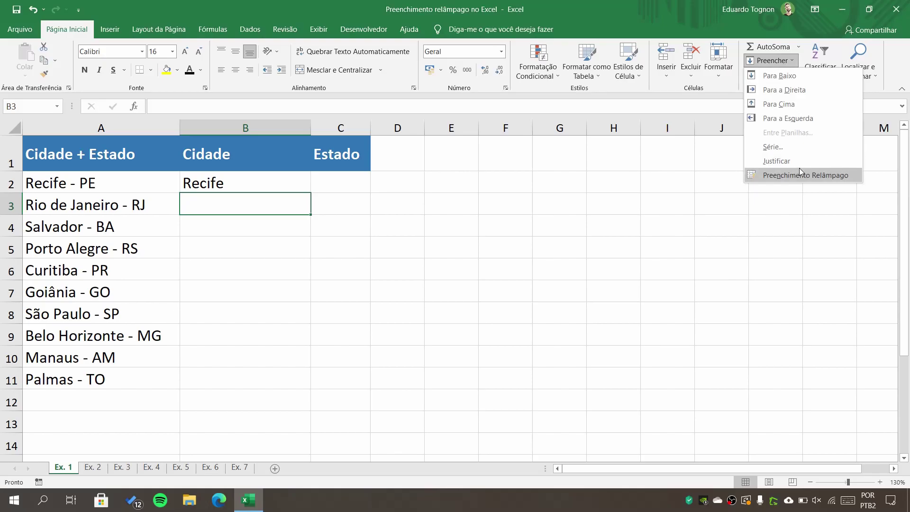
key(Escape)
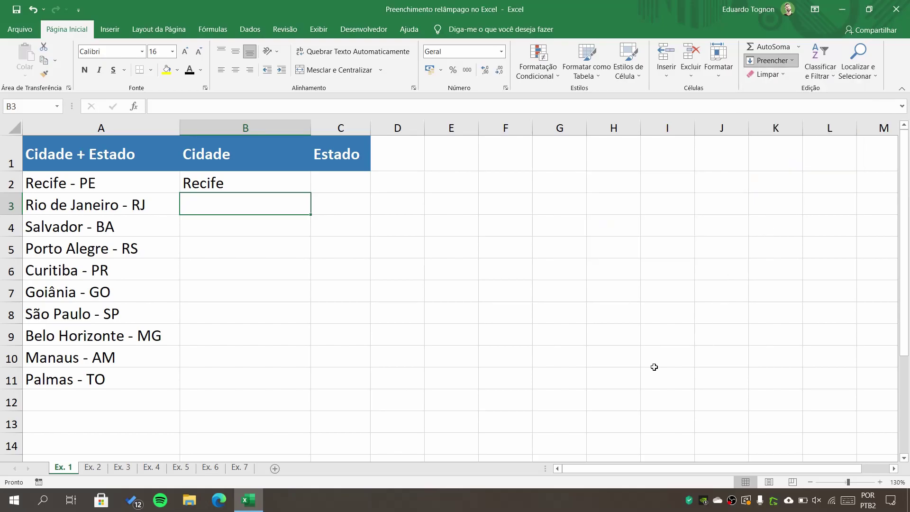
click(255, 30)
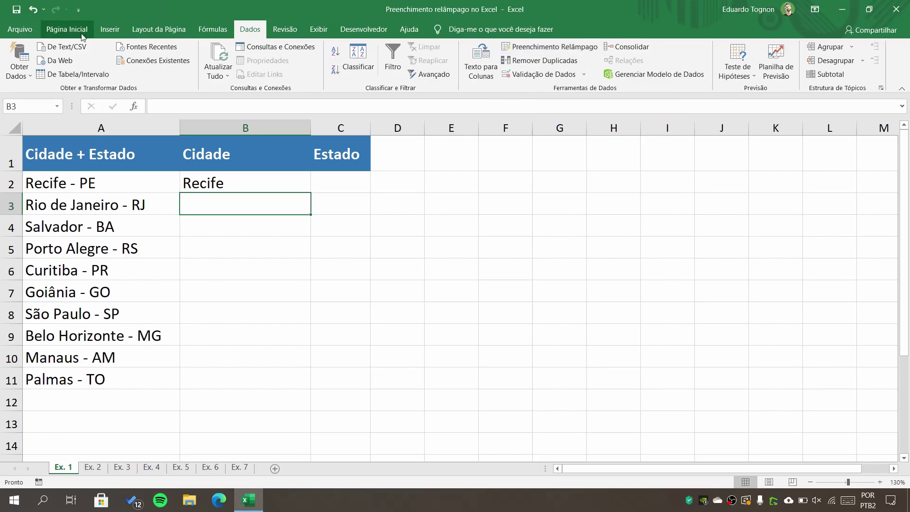
click(66, 29)
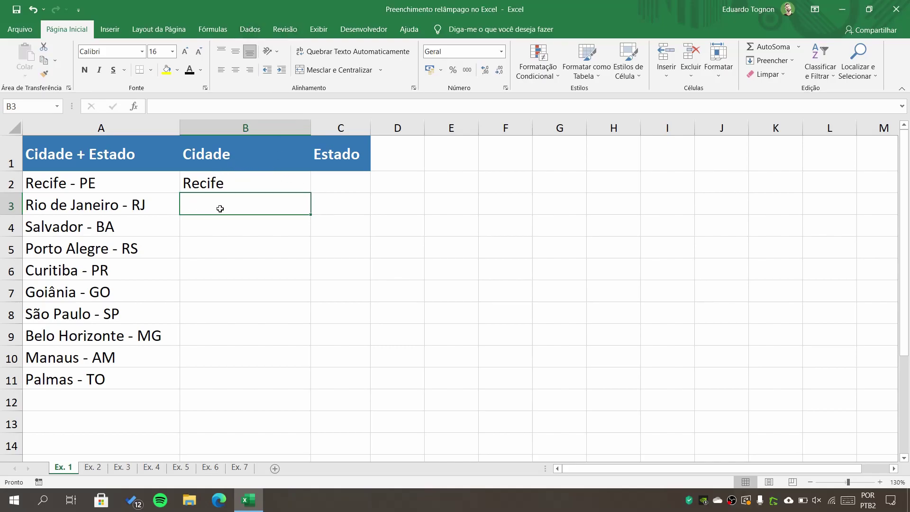
Flash Fill the Cidade column with city names from Recife down to Palmas.
click(772, 60)
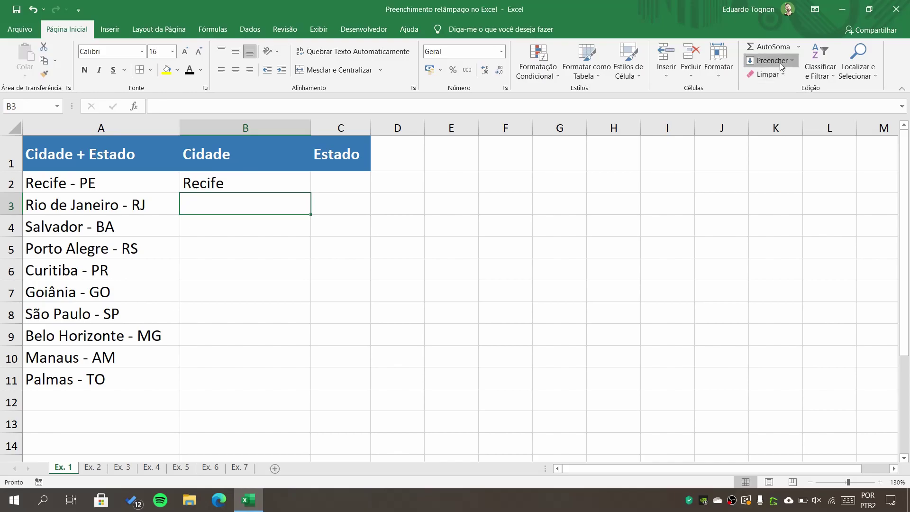
click(800, 173)
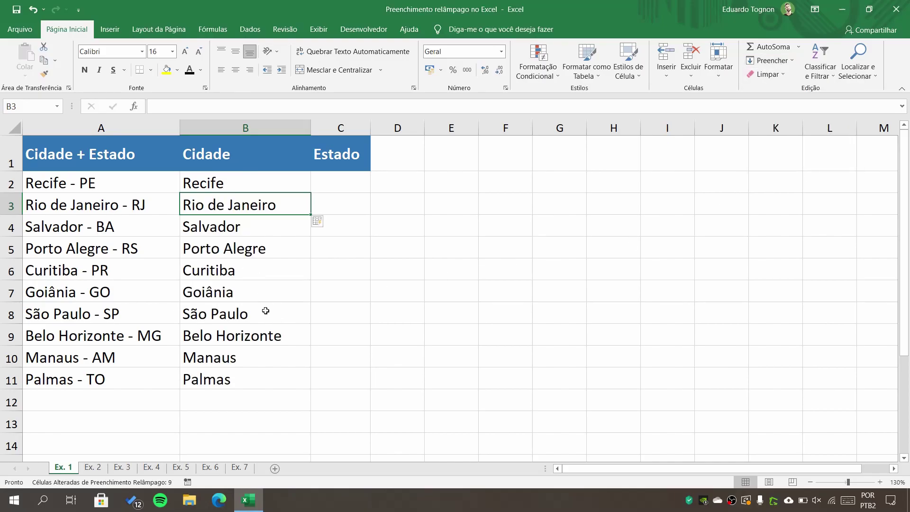
click(248, 370)
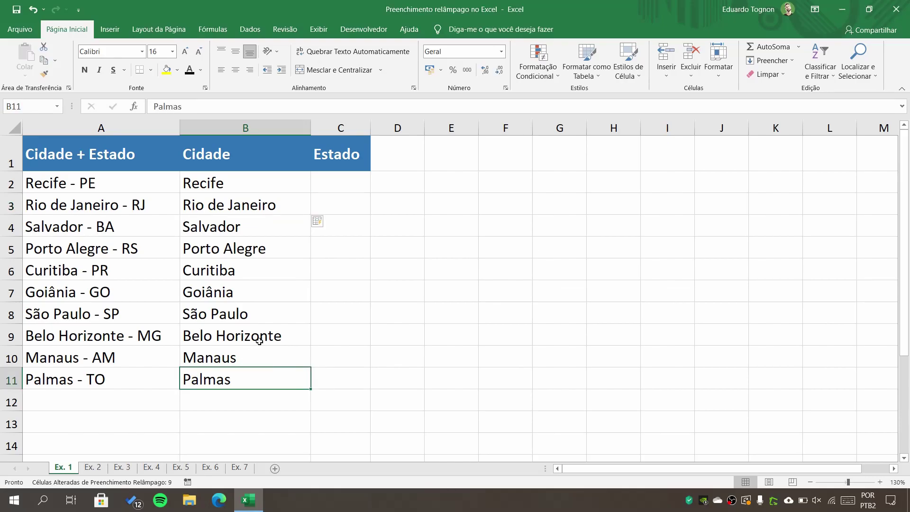
click(242, 184)
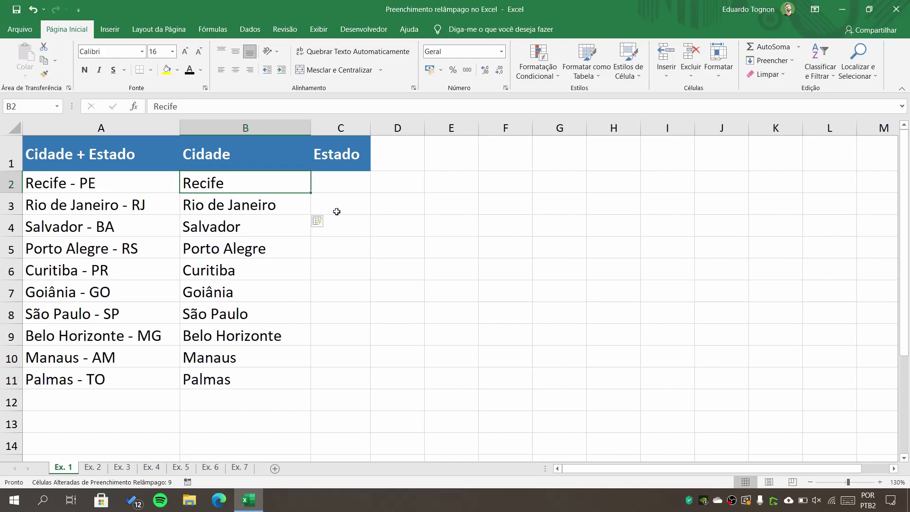
click(342, 182)
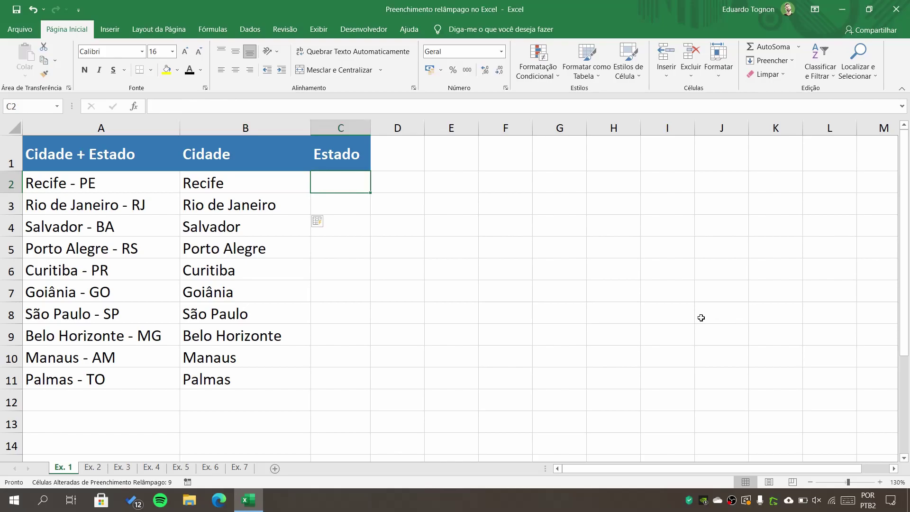
Enter PE as the first Estado value and Flash Fill the remaining state codes through TO.
text(PE)
key(Return)
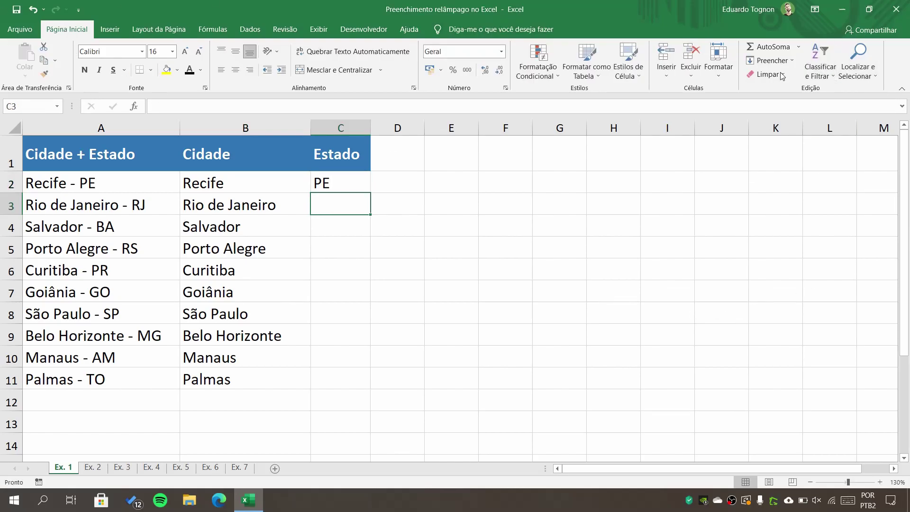
click(772, 60)
click(814, 176)
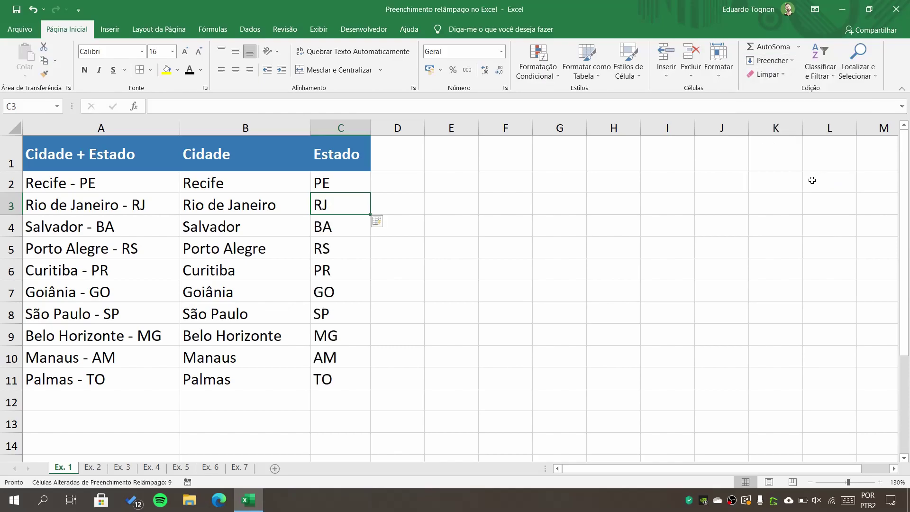
click(340, 223)
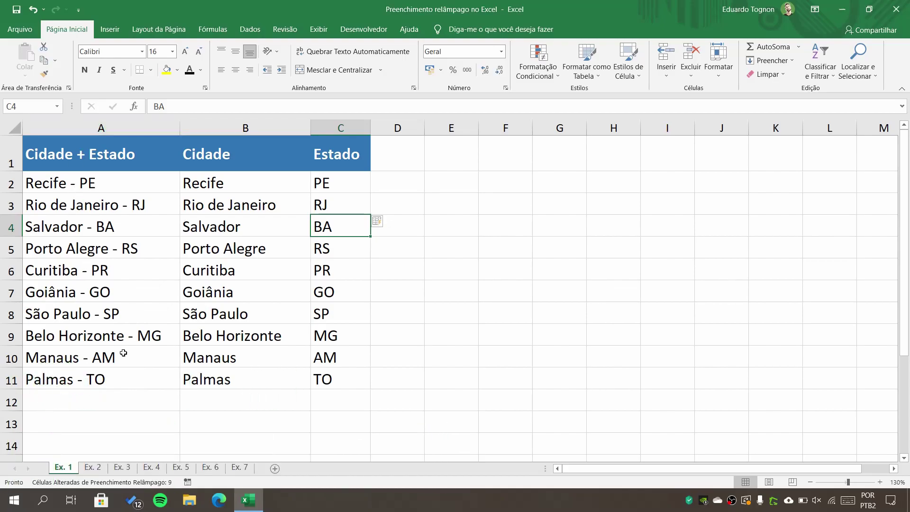
click(93, 467)
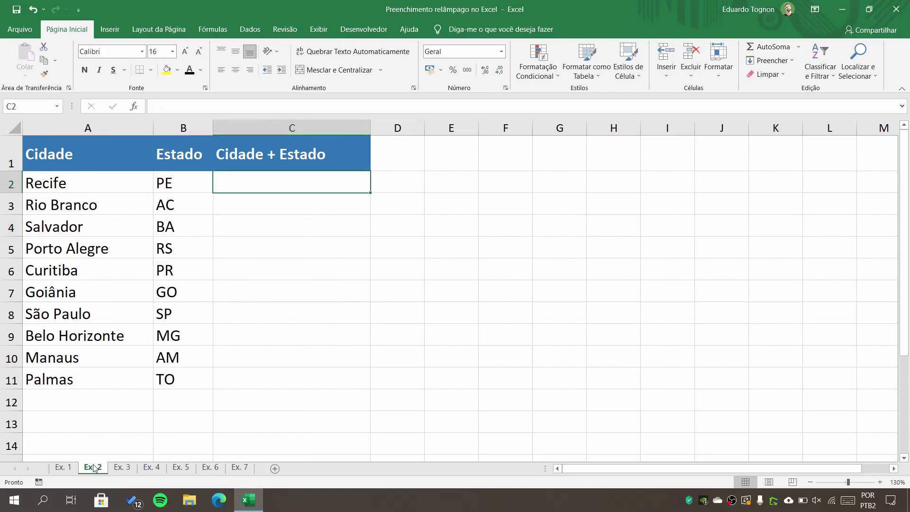
Enter the combined example 'Recife - PE' in the first Cidade + Estado cell.
click(67, 178)
click(167, 178)
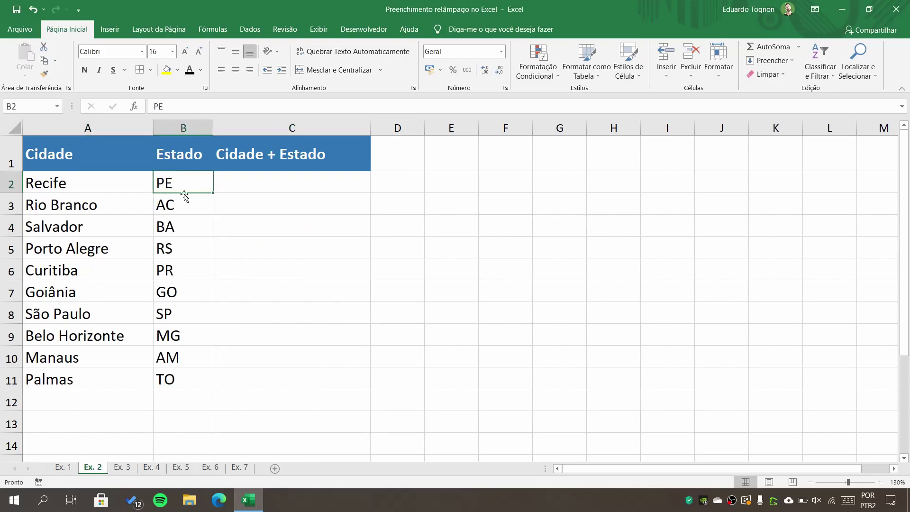
click(293, 186)
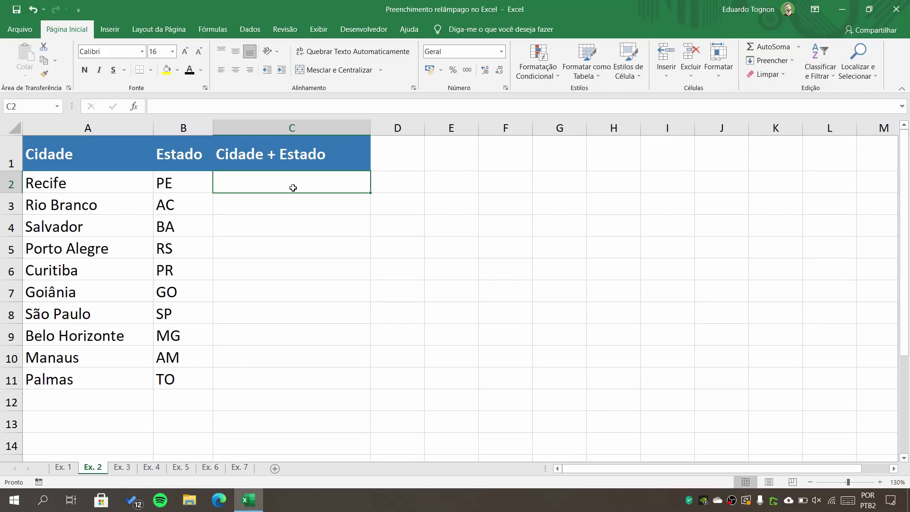
text(Recife )
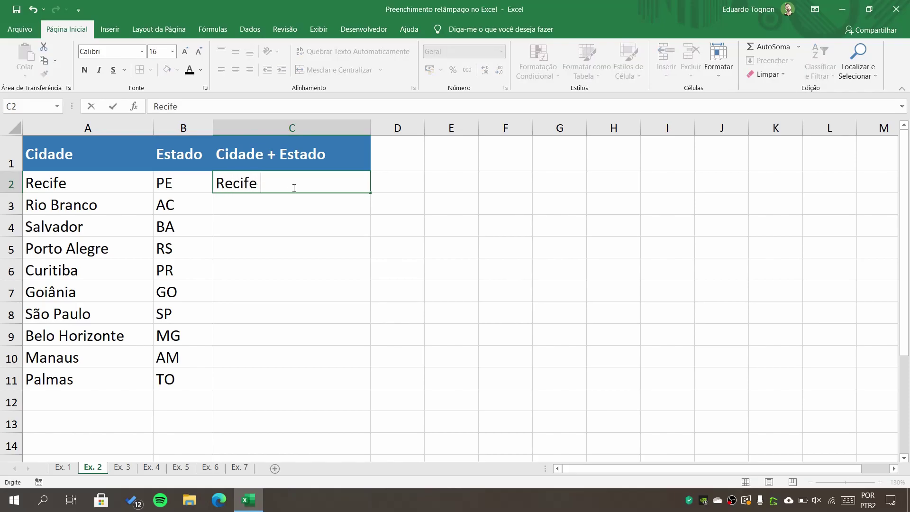
text(- PE)
key(Return)
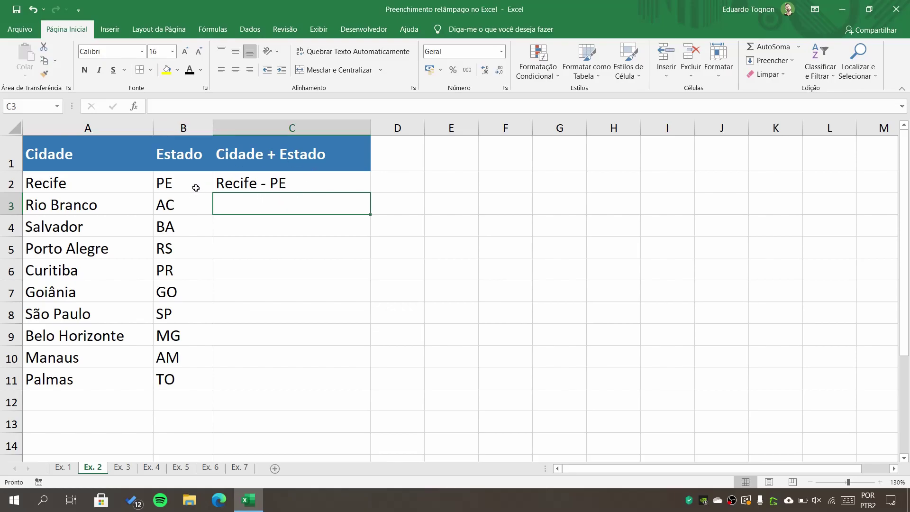
Flash Fill the remaining combined entries and verify results like Salvador - BA and São Paulo - SP.
click(253, 30)
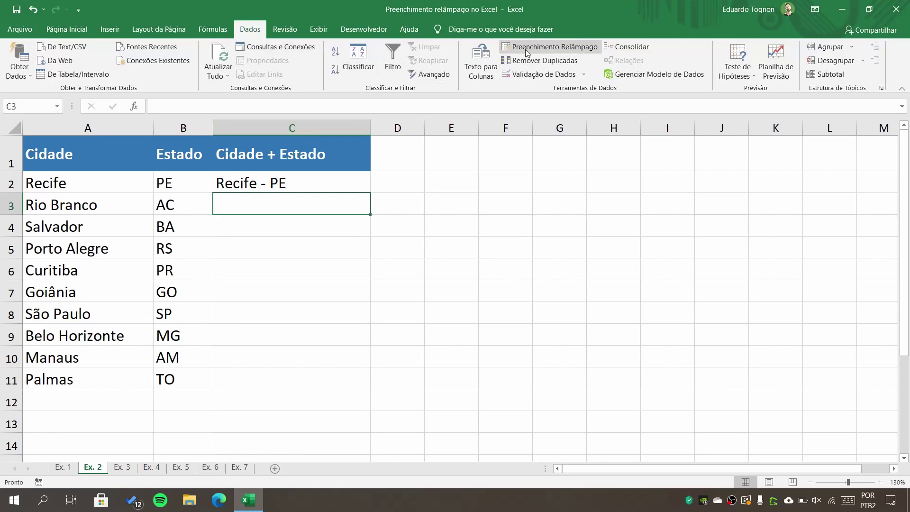
click(542, 45)
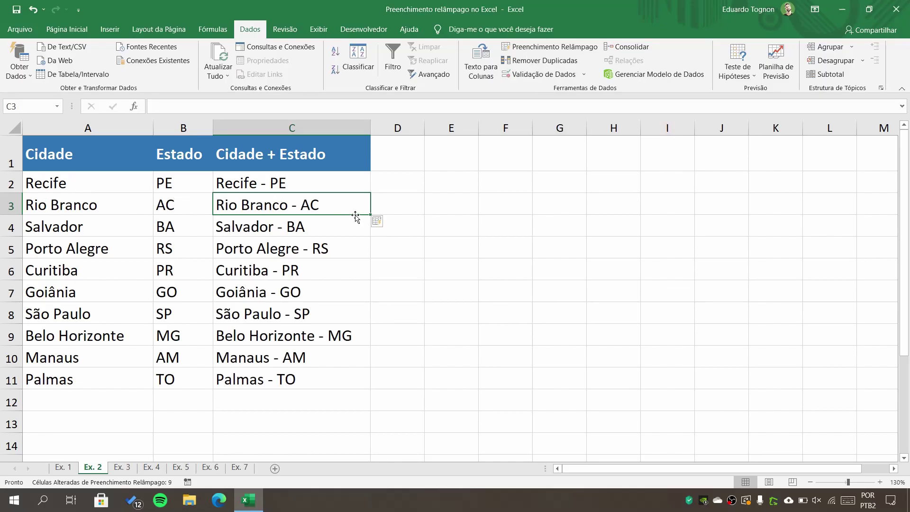
click(73, 226)
click(302, 226)
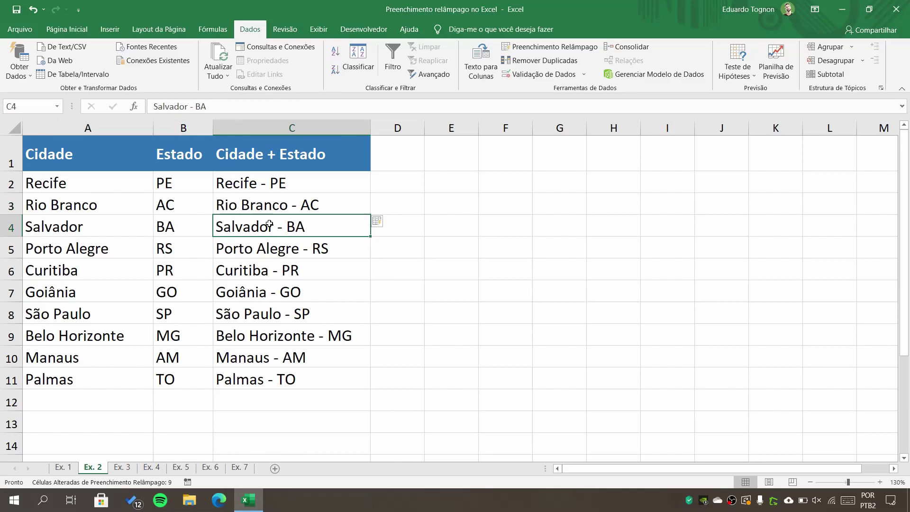
click(233, 271)
click(254, 322)
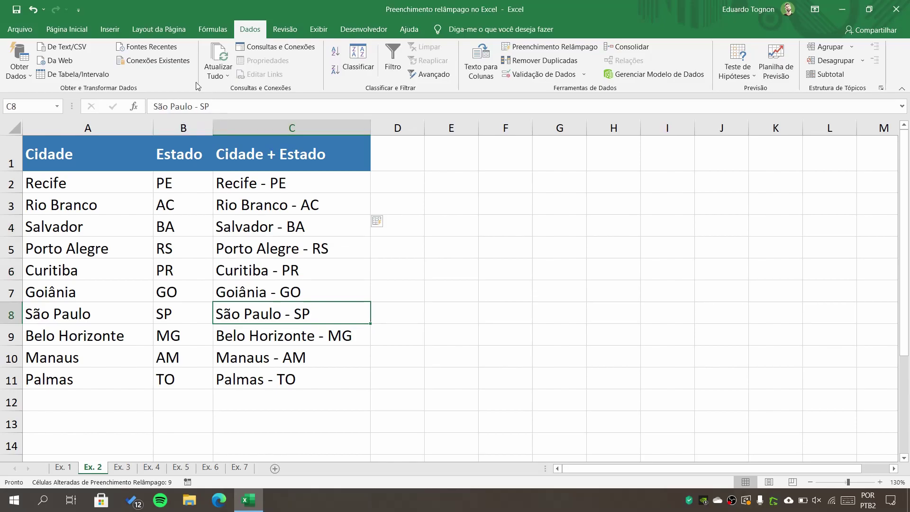
click(122, 466)
Settle on Ex. 3 and select the Dia cell beside 06/12/2012.
click(231, 369)
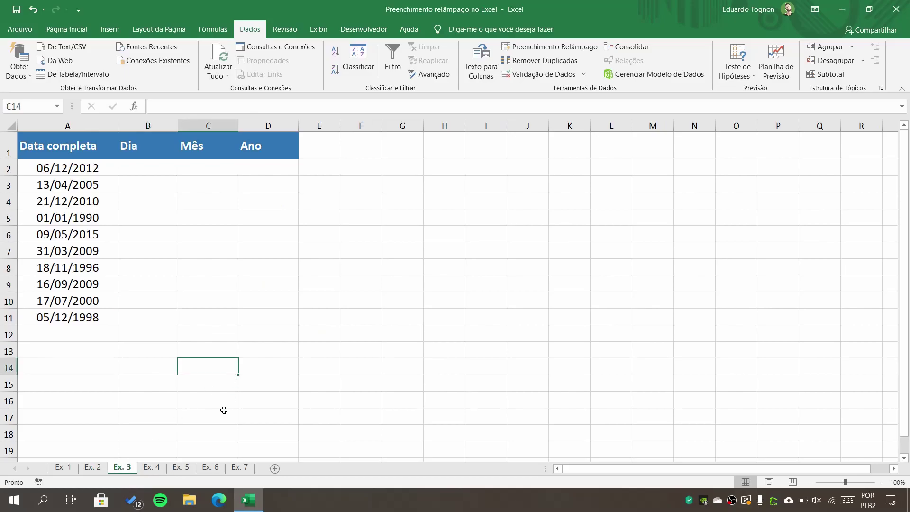
click(93, 468)
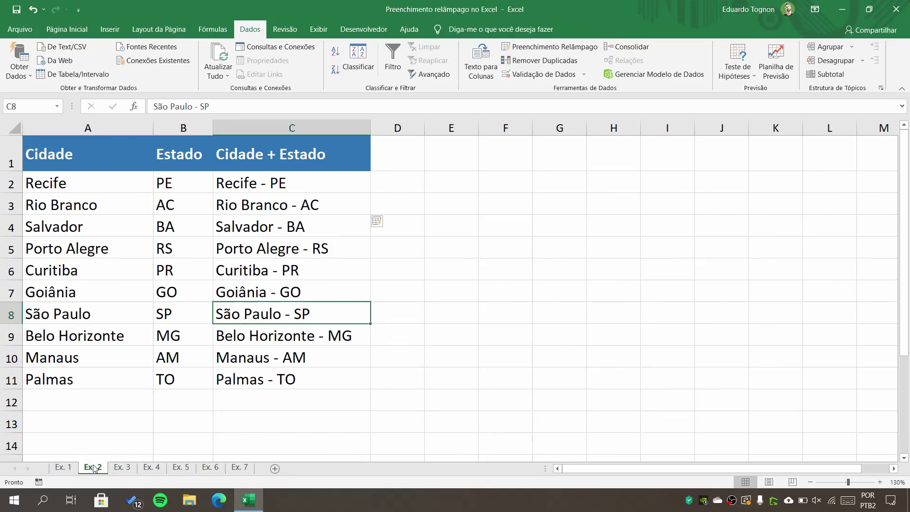
click(122, 467)
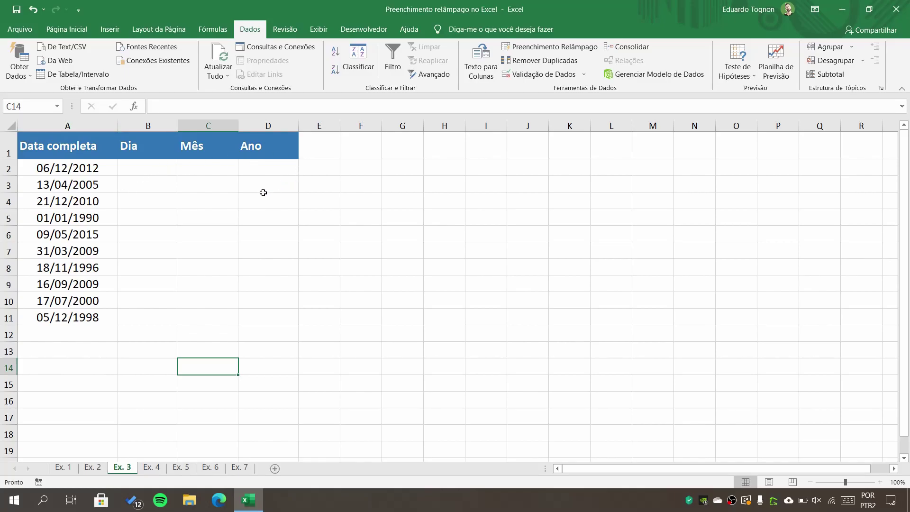
click(137, 162)
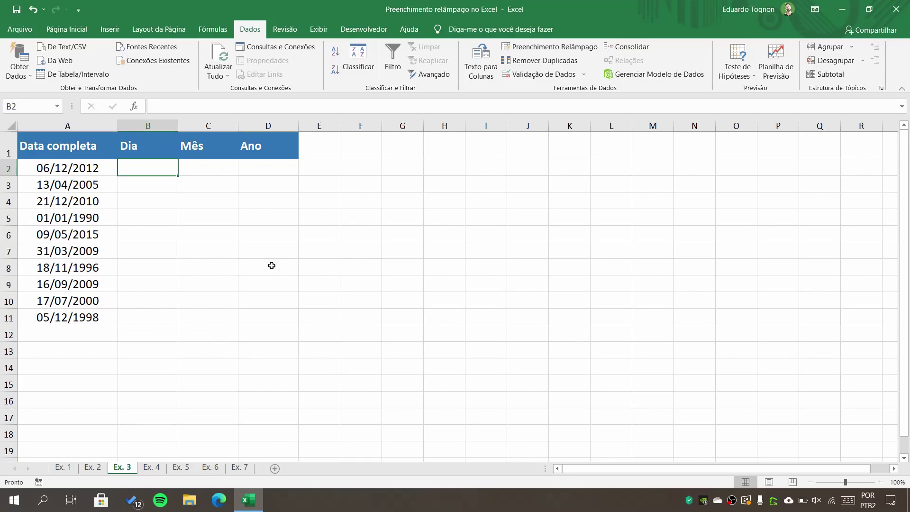
Enter 06 as the first Dia value and Flash Fill the column, which yields single digits like 3.
text(06)
key(Return)
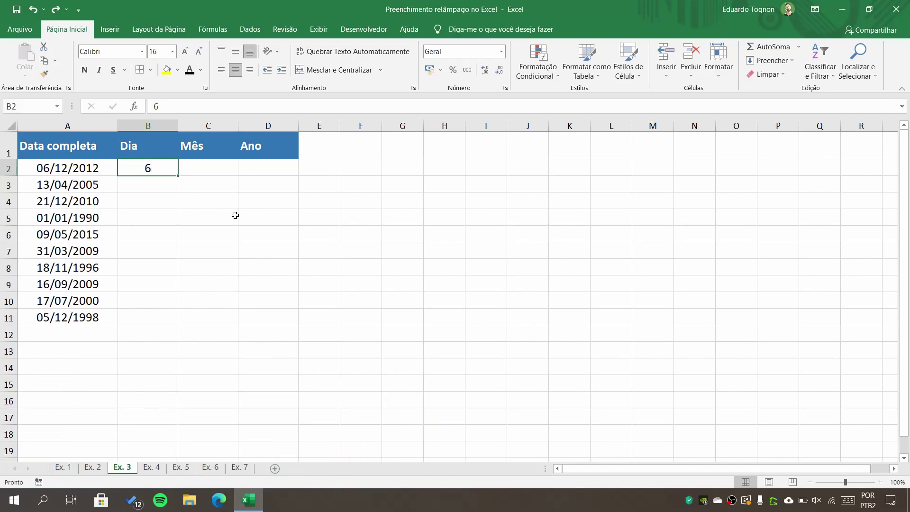
click(771, 60)
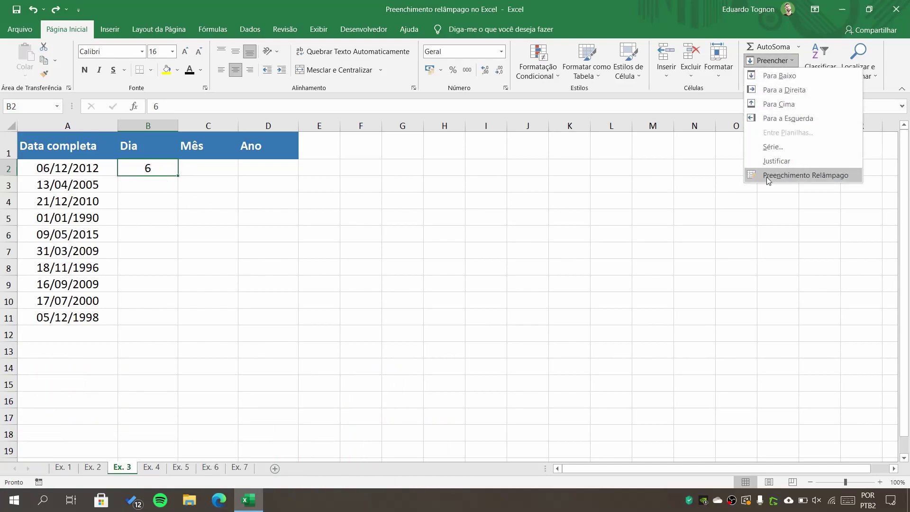
click(787, 175)
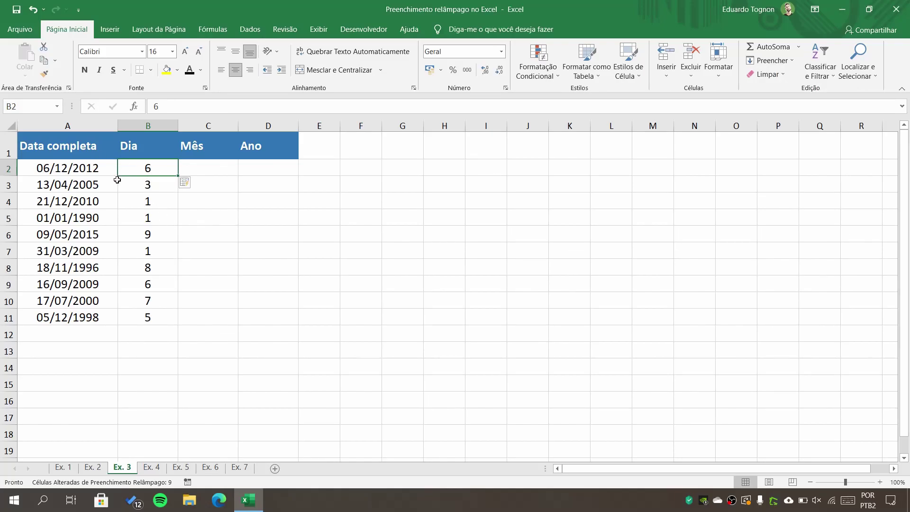
click(148, 187)
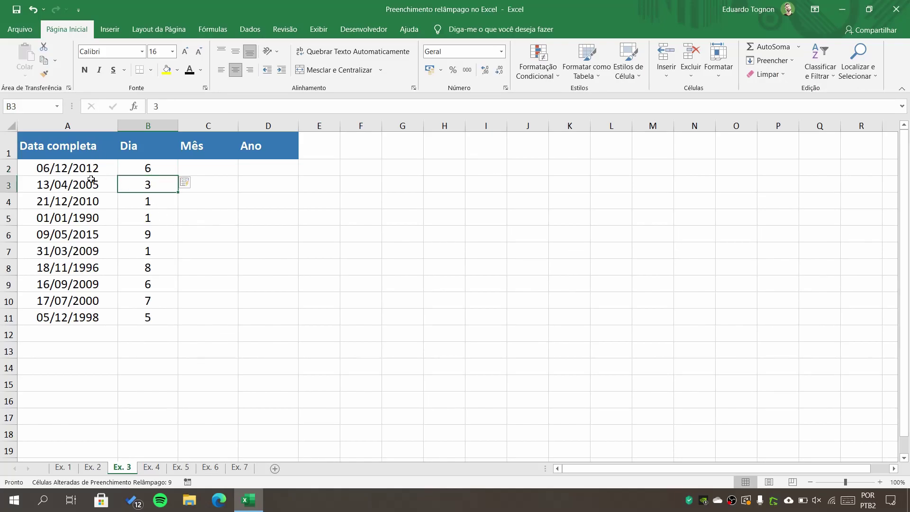
click(170, 204)
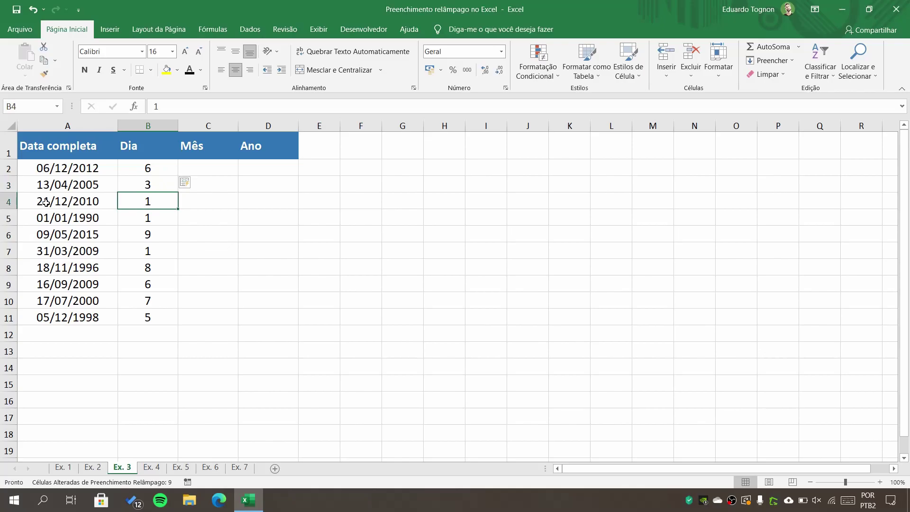
Undo the single-digit day fill and re-enter the first Dia value as text '06.
click(33, 12)
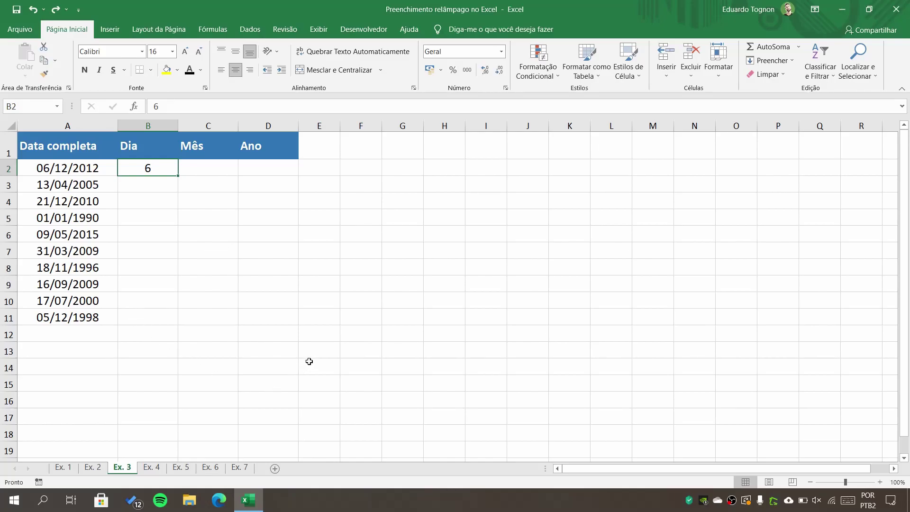
key(BackSpace)
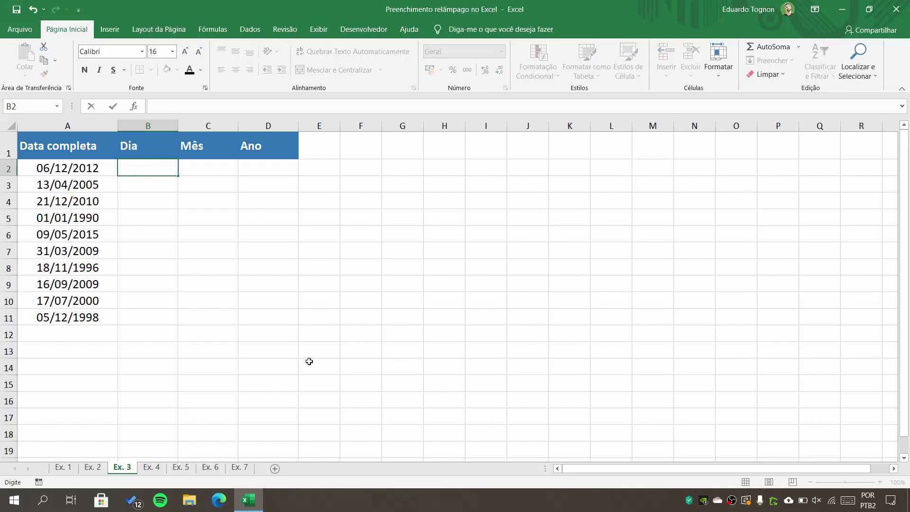
text(')
text(06)
key(Return)
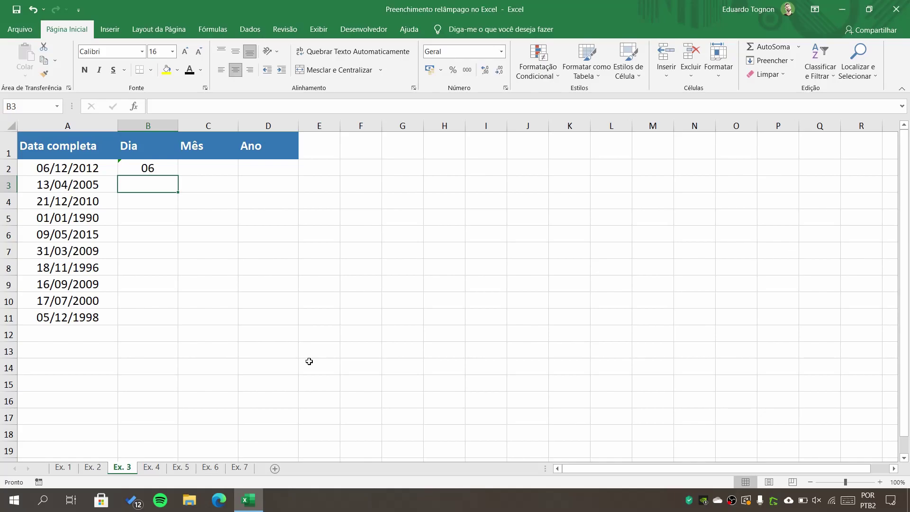
click(154, 168)
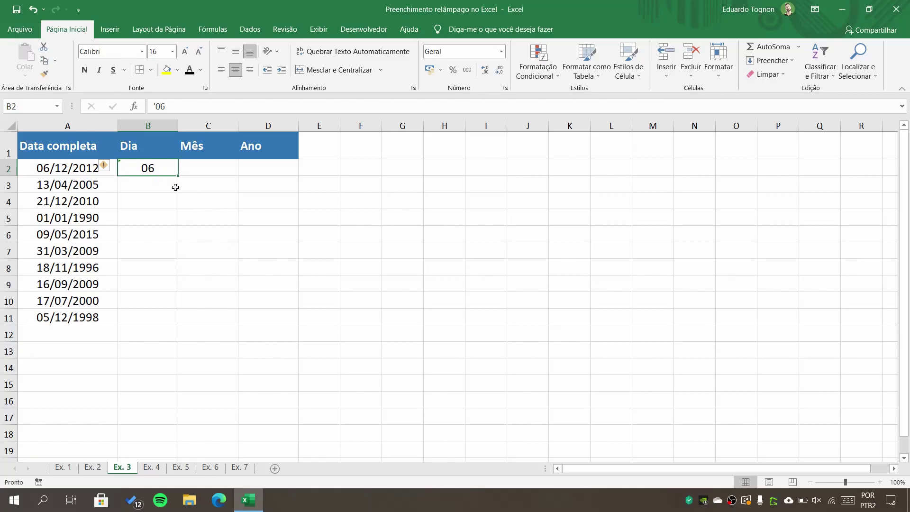
Flash-fill the Dia days from '06, review them, then undo both changes, leaving 6 in B2.
click(770, 61)
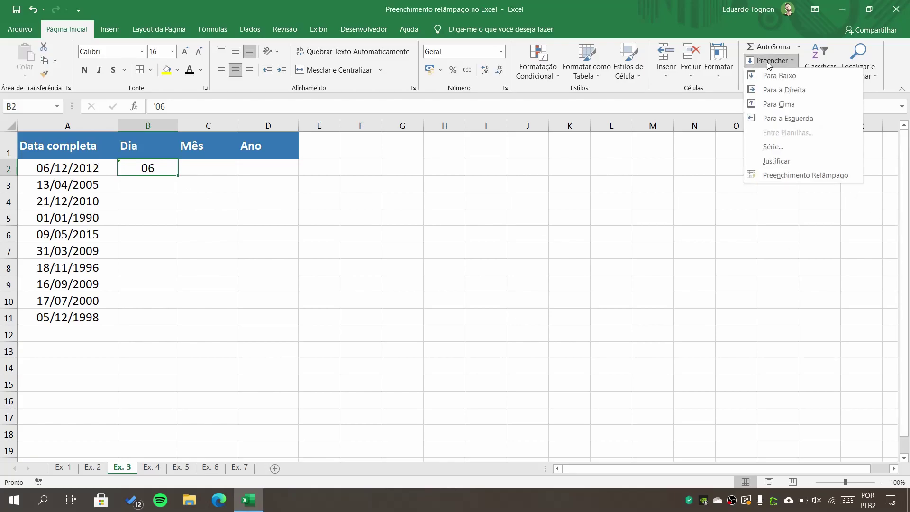
click(780, 178)
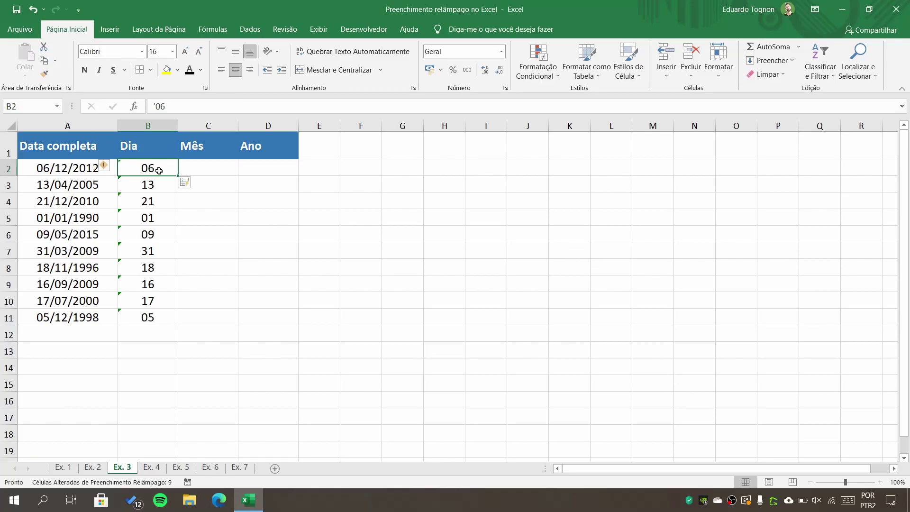
click(163, 190)
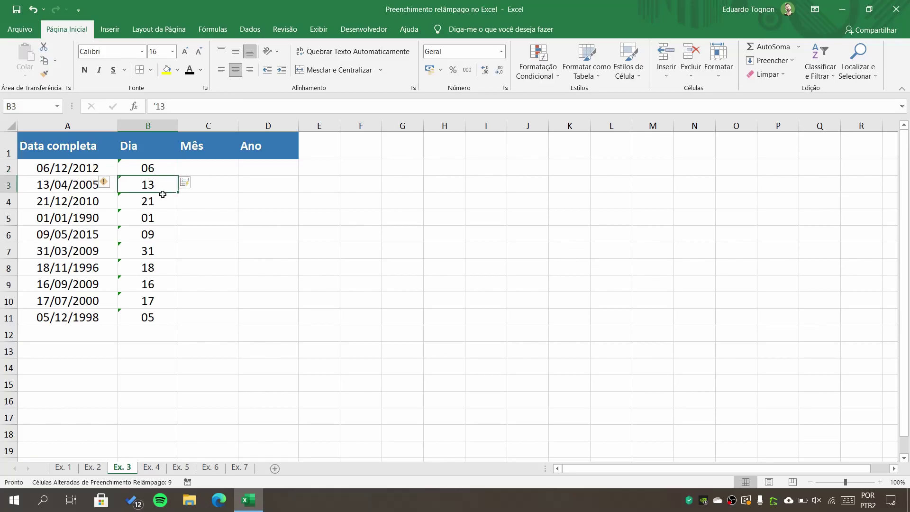
click(162, 204)
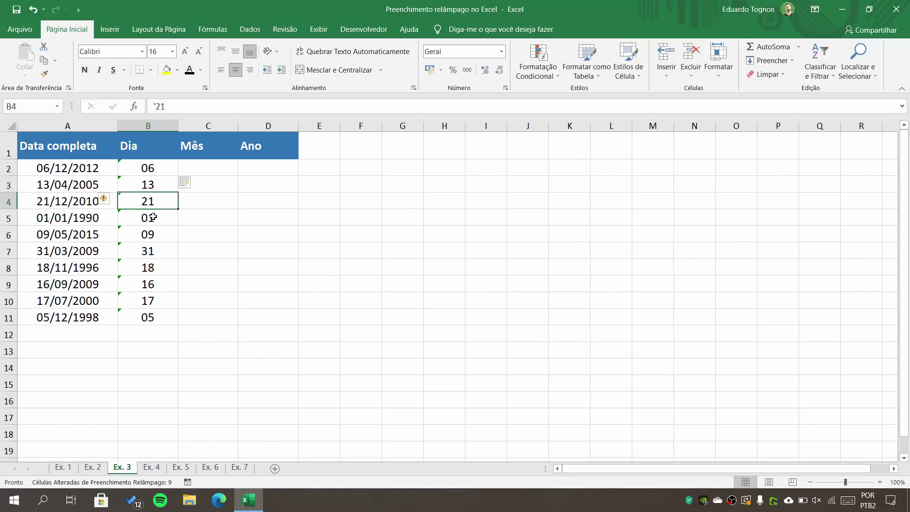
click(153, 216)
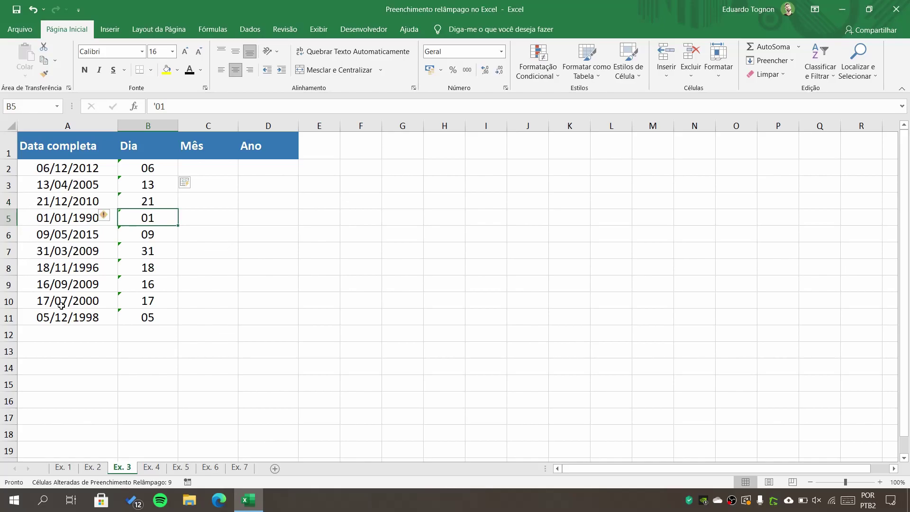
click(33, 10)
click(32, 10)
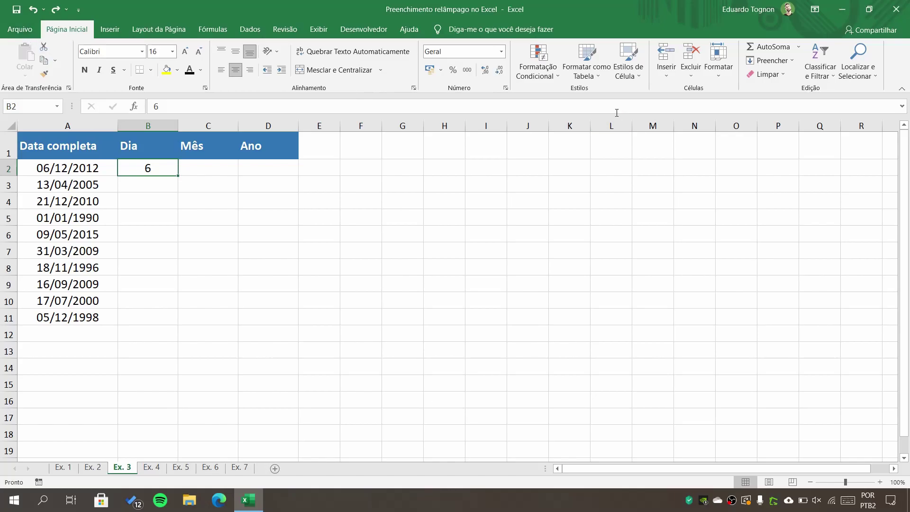
Apply the Personalizado number format 00 to B2 so its 6 displays as 06.
click(505, 88)
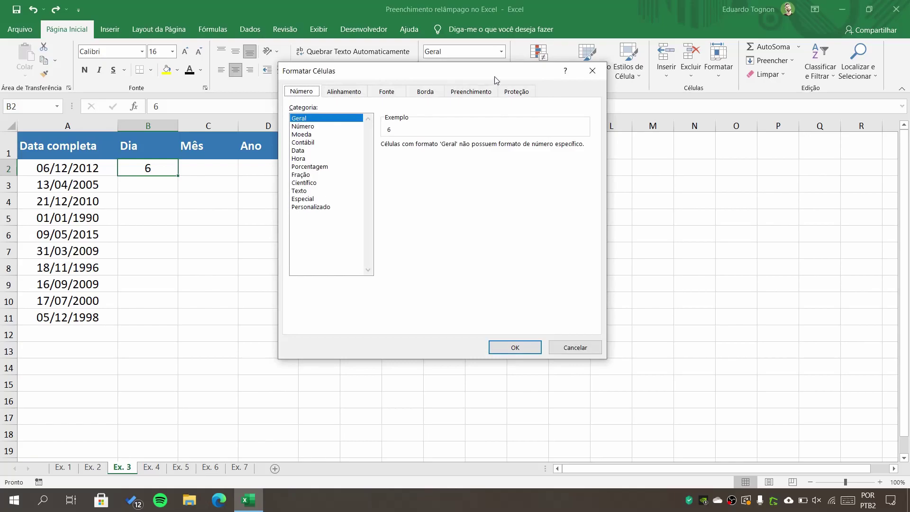
drag(464, 144, 475, 117)
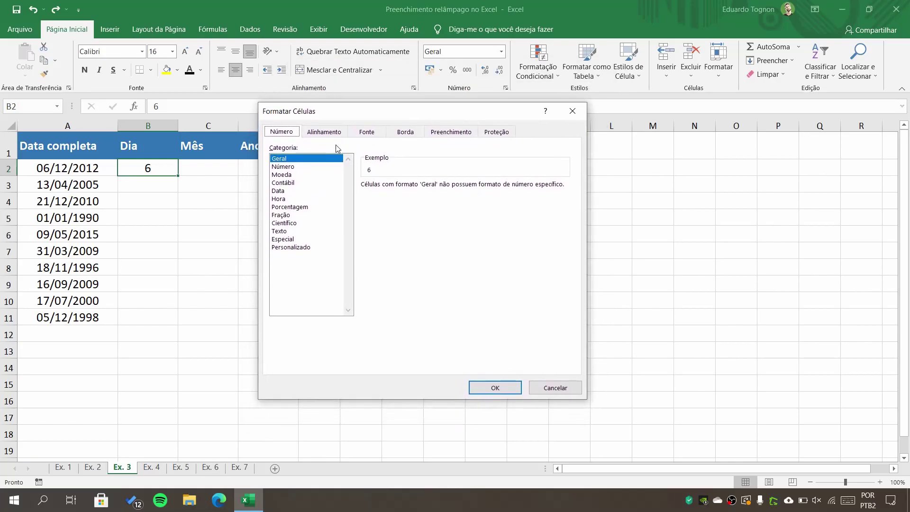
click(295, 247)
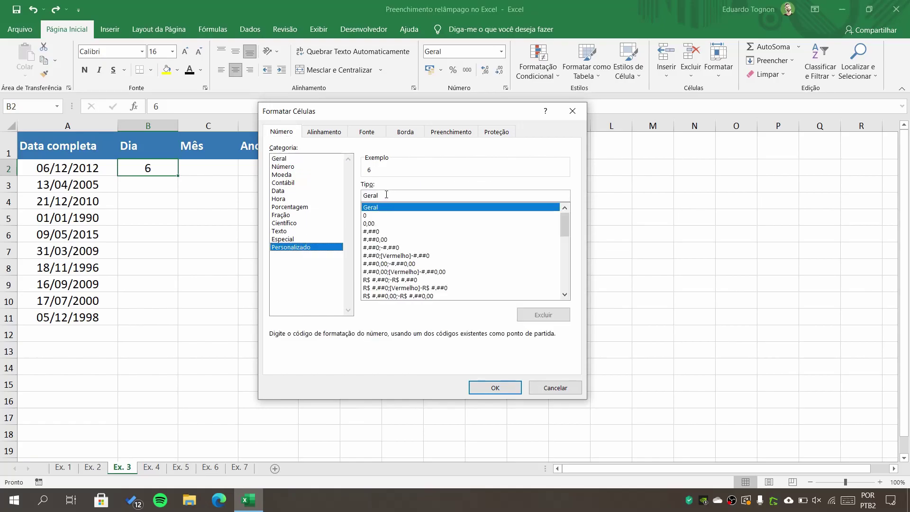
drag(386, 196, 351, 196)
key(BackSpace)
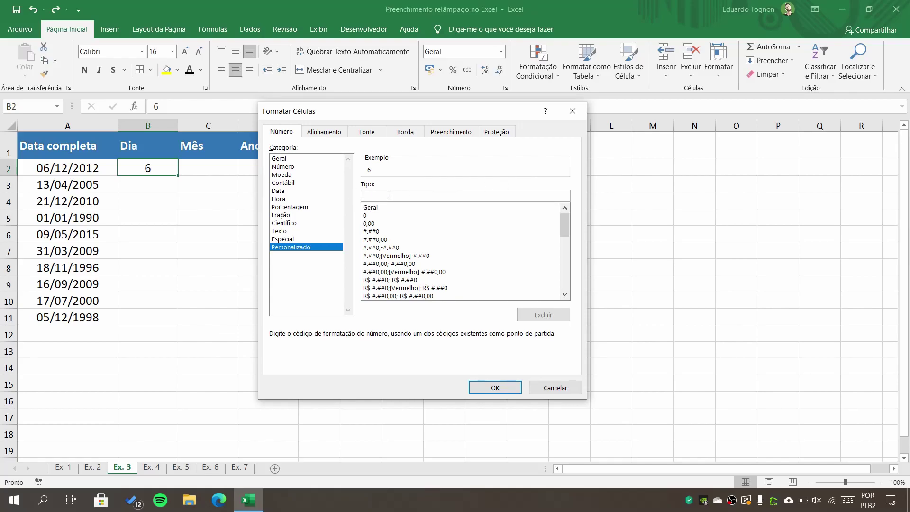
text(00)
click(512, 387)
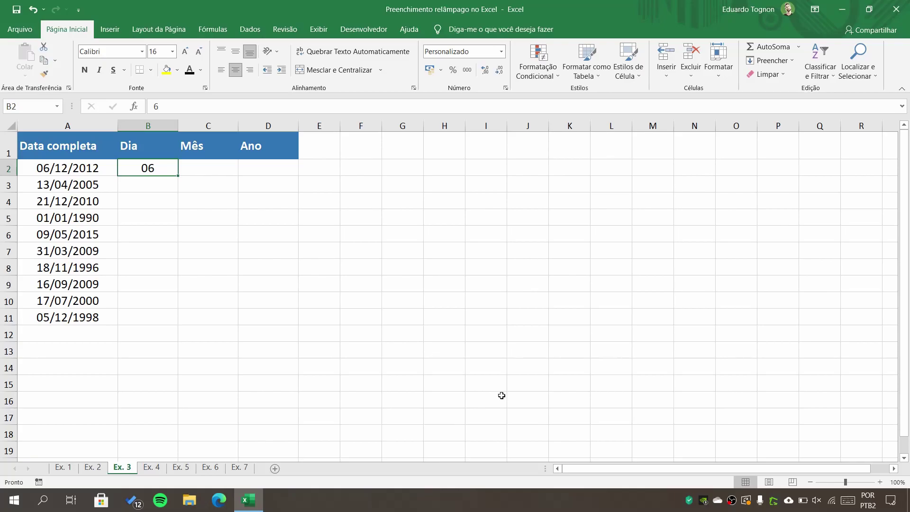
Flash-fill B3:B11 with two-digit days, 13 down to 05, and check the values in column B.
click(770, 60)
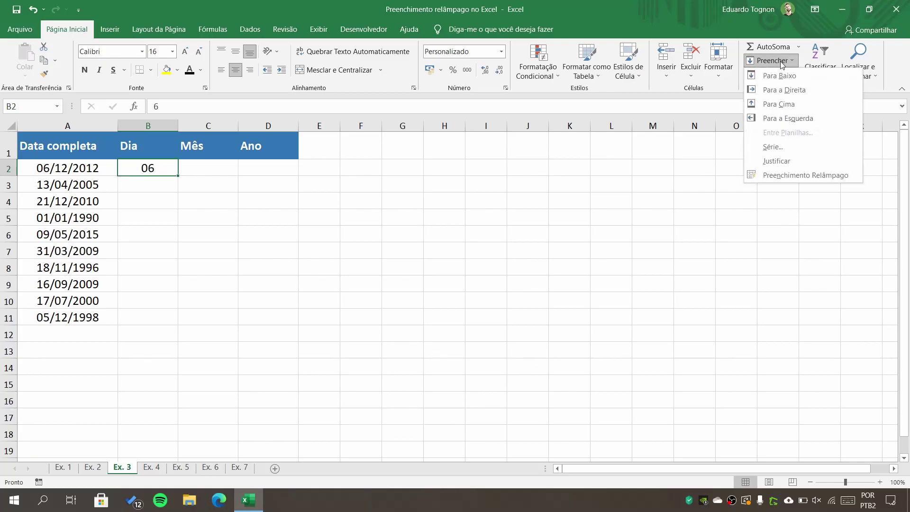
click(805, 175)
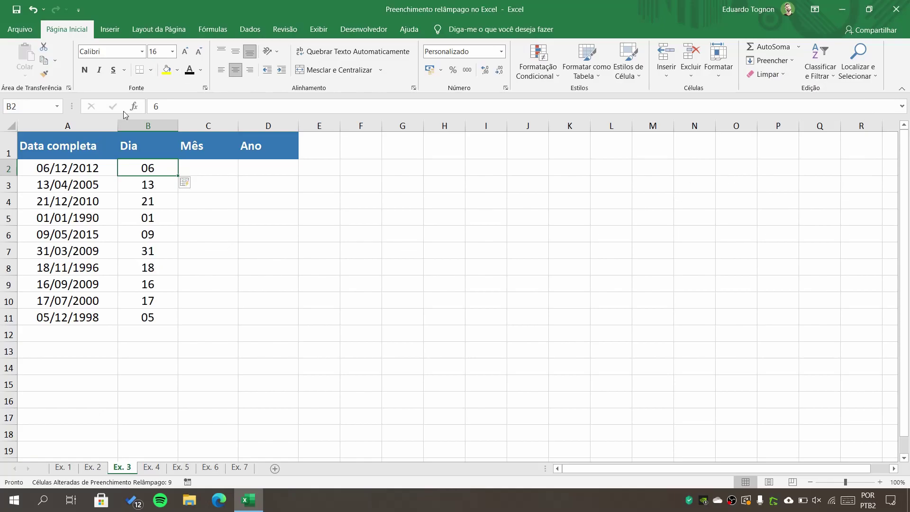
click(132, 183)
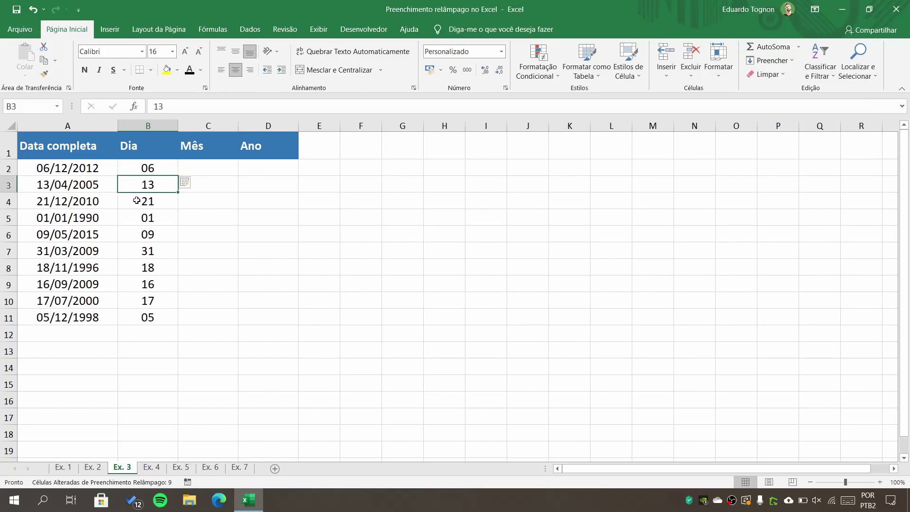
click(136, 200)
click(151, 220)
click(151, 237)
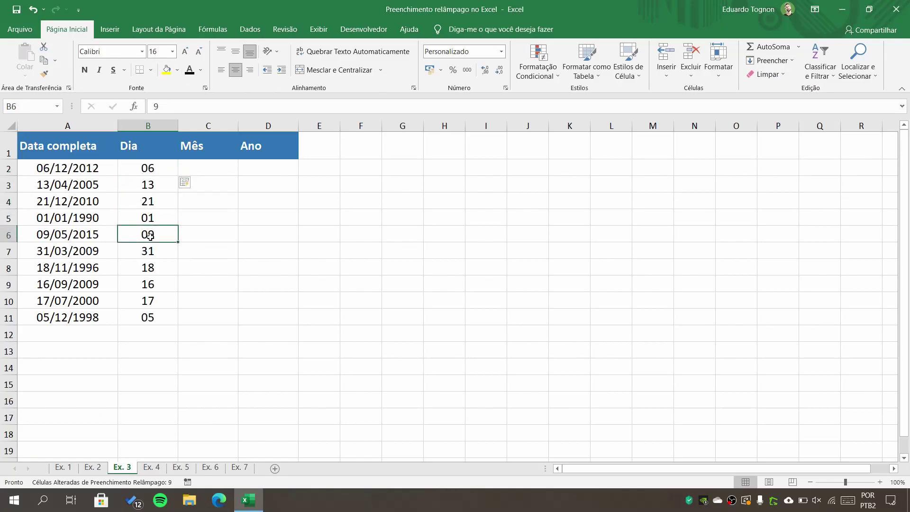
click(152, 268)
click(152, 283)
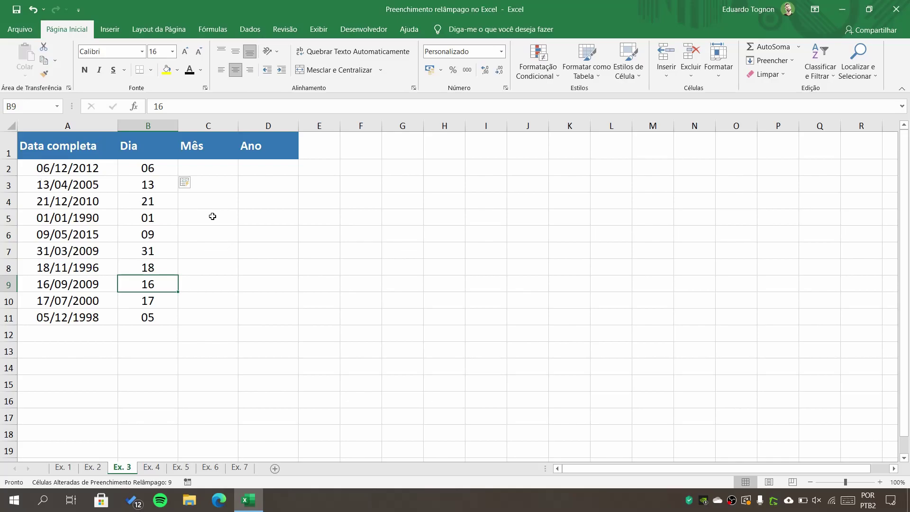
click(219, 167)
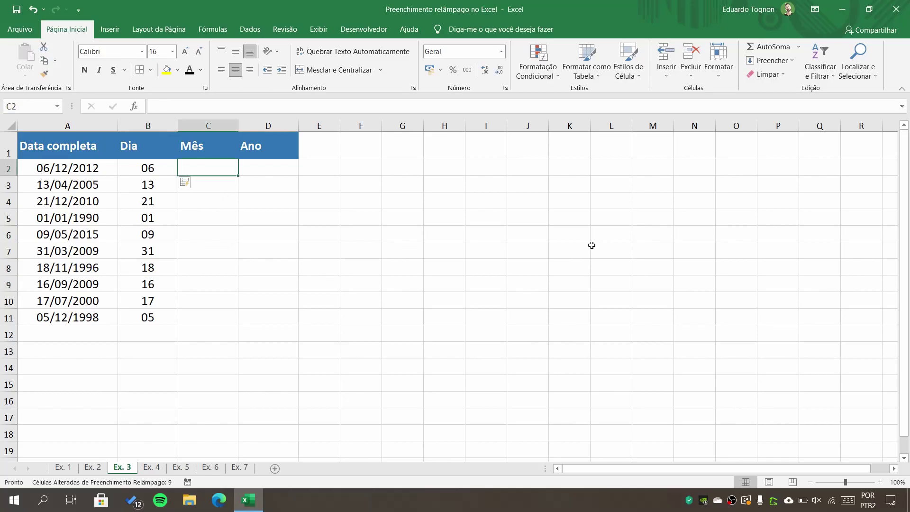
Enter 12 in C2 and flash-fill the months into C3:C11 with Ctrl+E.
text(12)
key(Return)
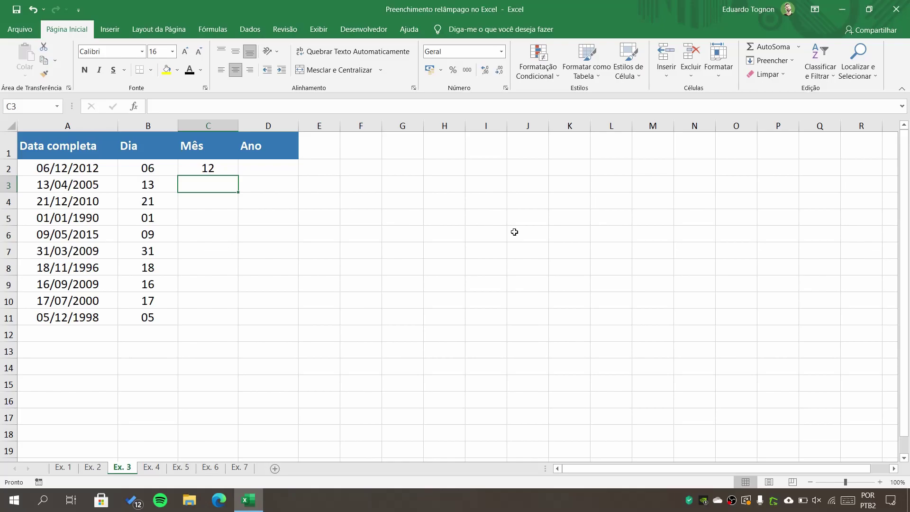
key(ctrl+e)
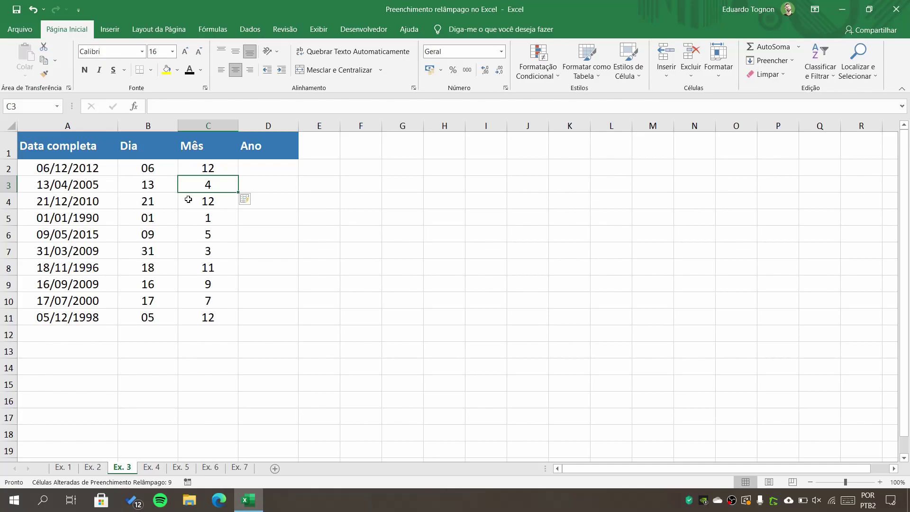
Undo the month Flash Fill so only 12 remains in C2, zooming the sheet in.
click(215, 284)
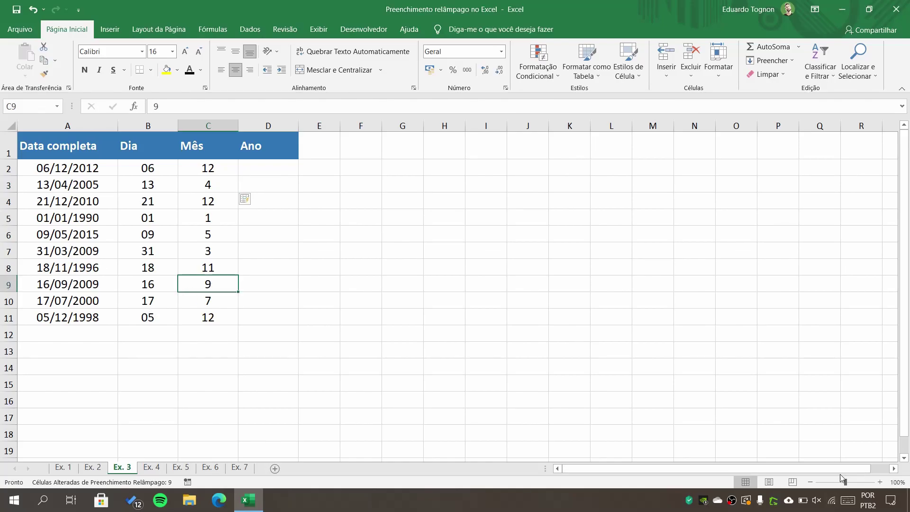
click(880, 481)
click(880, 482)
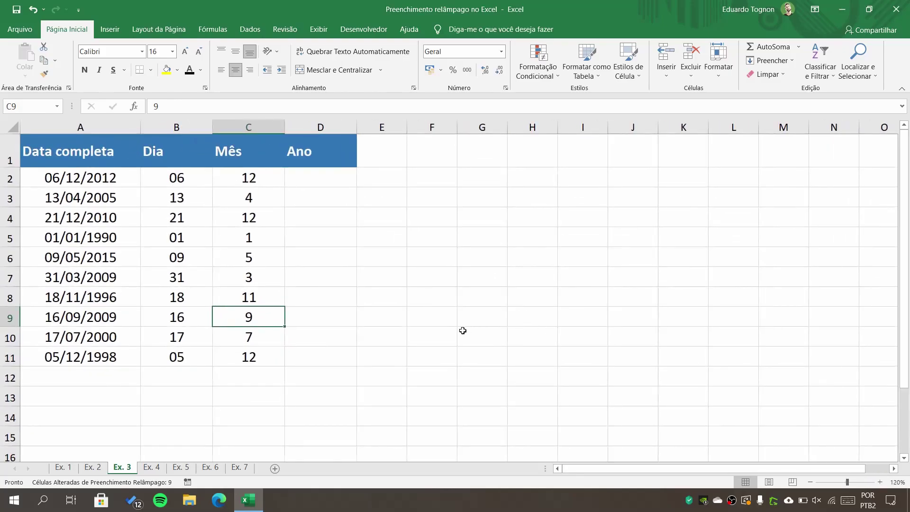
click(33, 9)
click(34, 9)
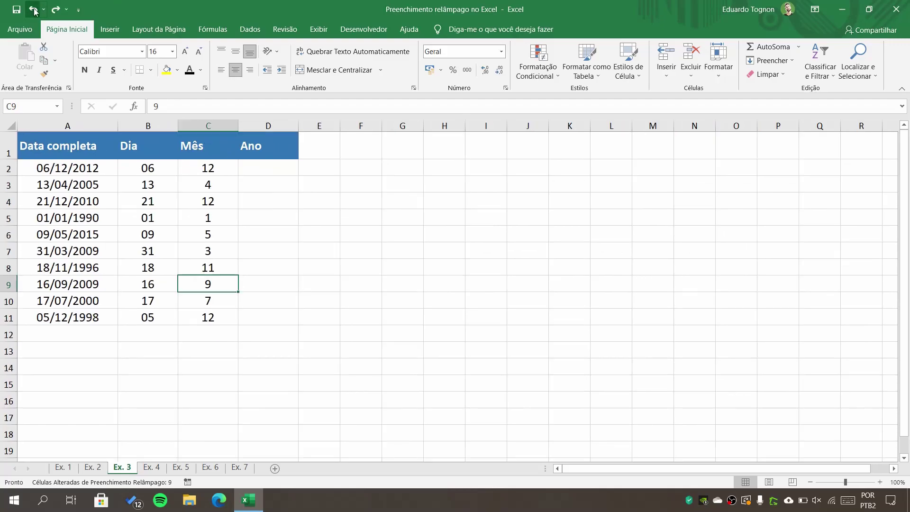
click(34, 10)
click(879, 481)
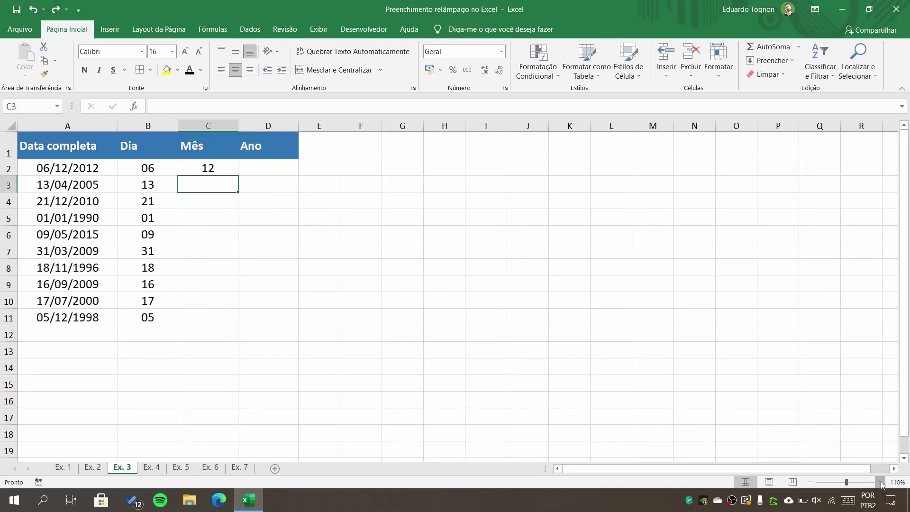
click(880, 482)
click(242, 177)
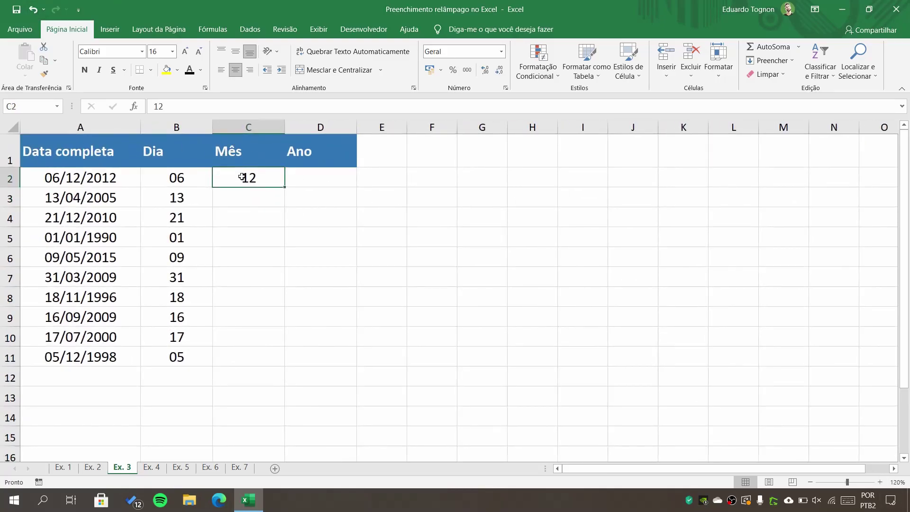
Give C2 the Personalizado number format 00.
click(505, 88)
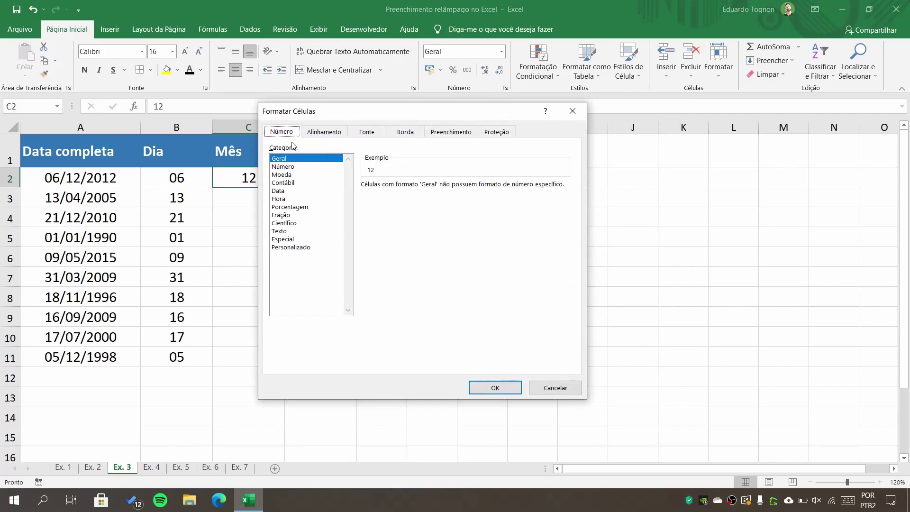
click(290, 247)
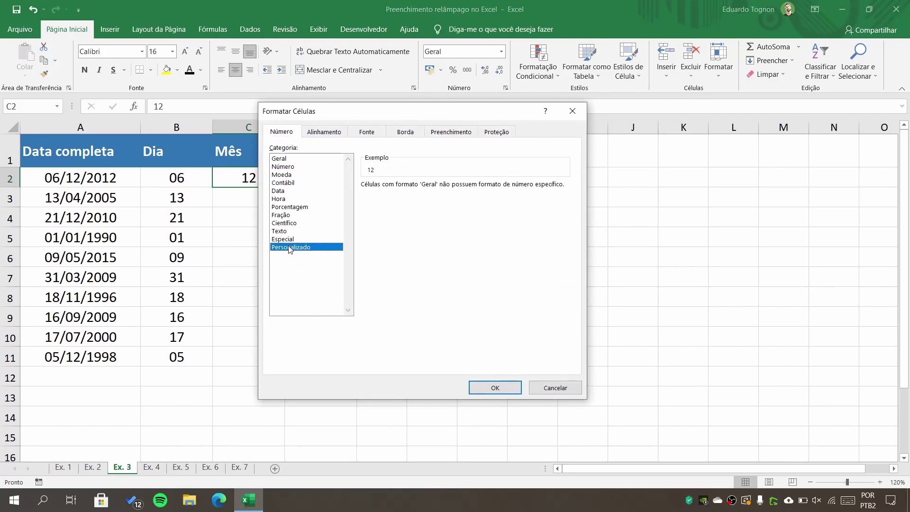
double_click(392, 198)
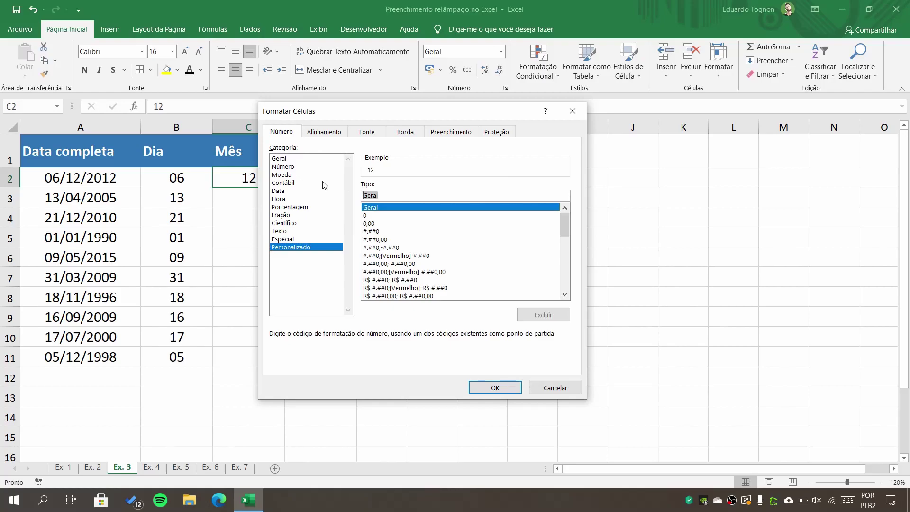
text(00)
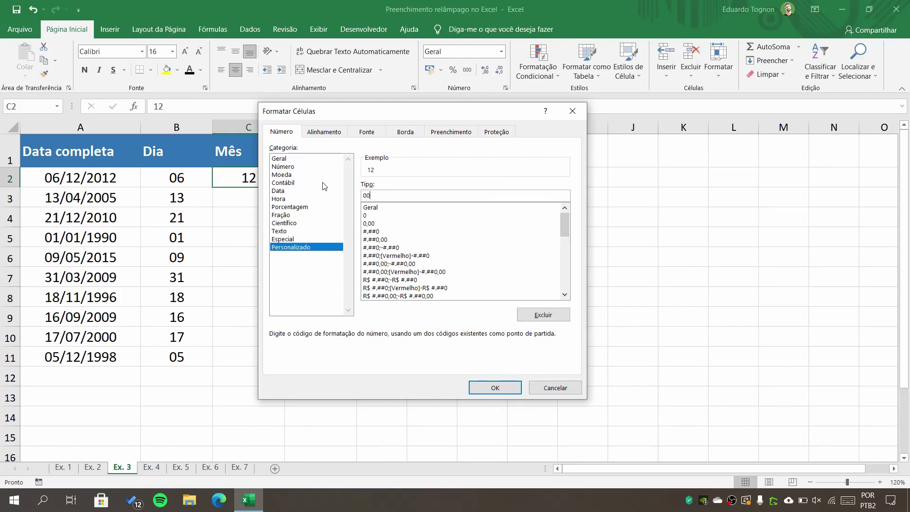
click(502, 388)
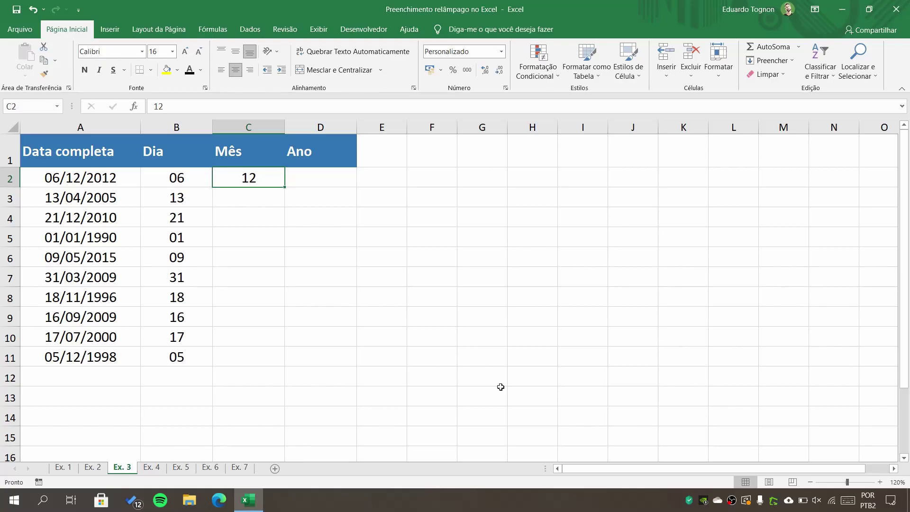
Flash-fill the Mês column with two-digit months and compare C3's 04 against 13/04/2005.
key(ctrl+e)
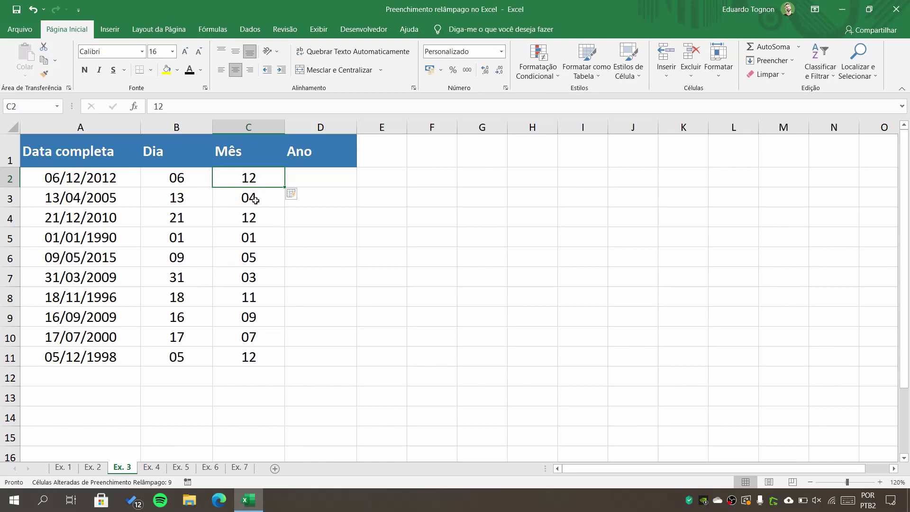
click(255, 200)
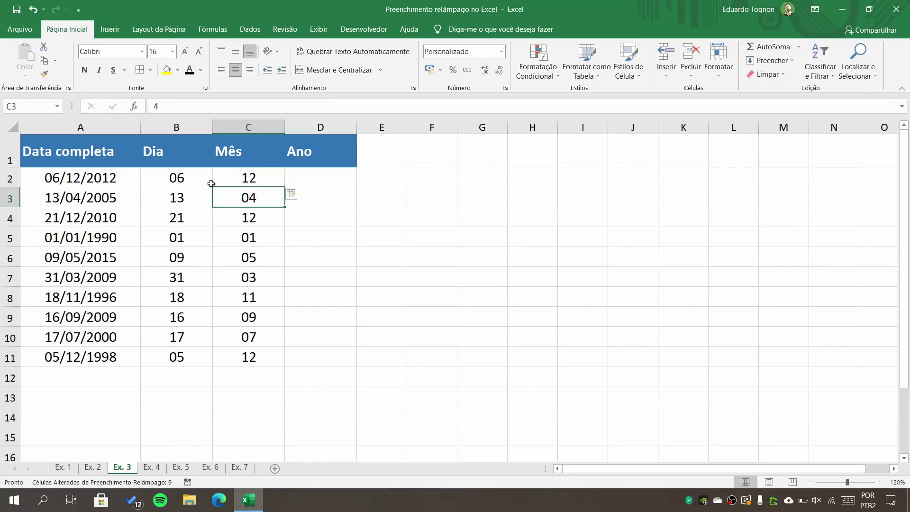
click(73, 198)
click(270, 205)
Enter 2012 in D2, flash-fill the years down to 1998, and verify row 9.
click(319, 174)
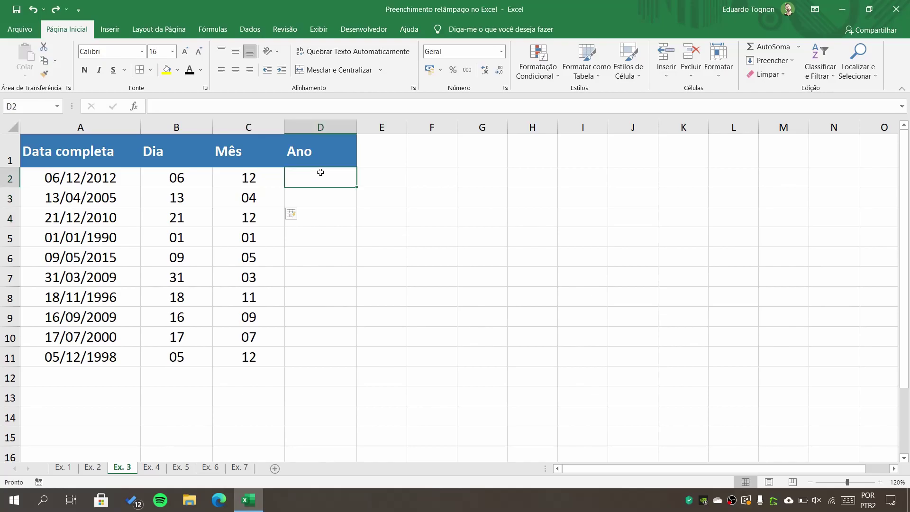
text(2012)
key(Return)
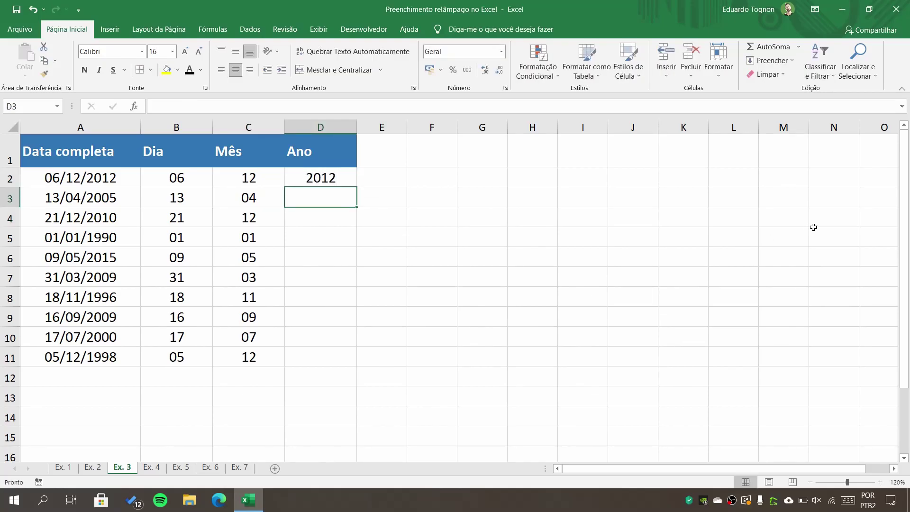
key(ctrl+e)
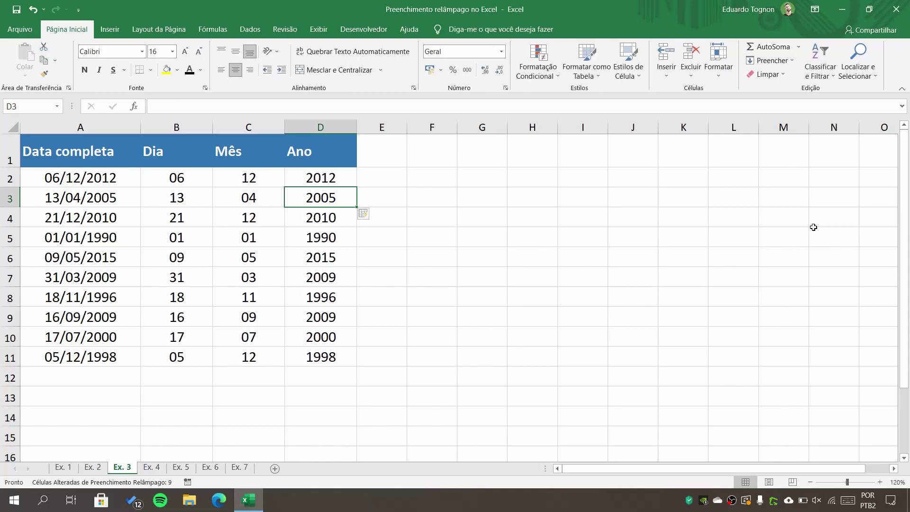
click(342, 317)
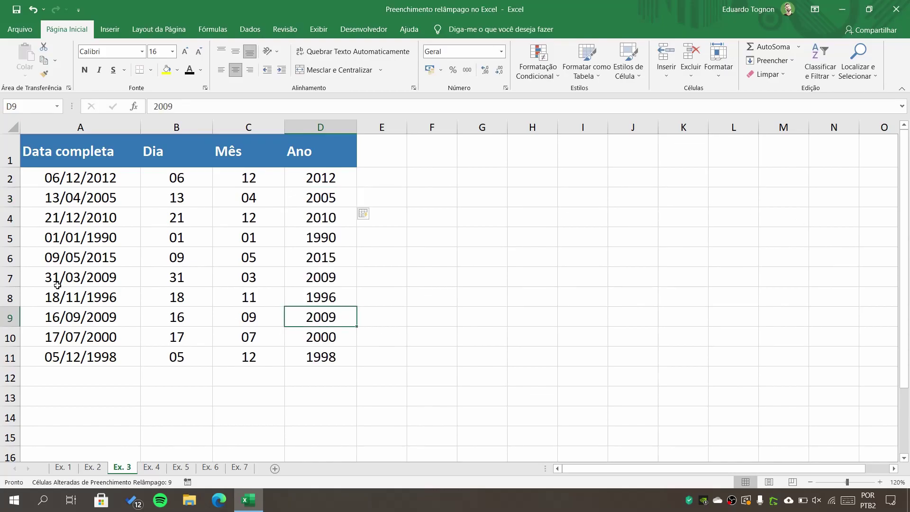
click(102, 322)
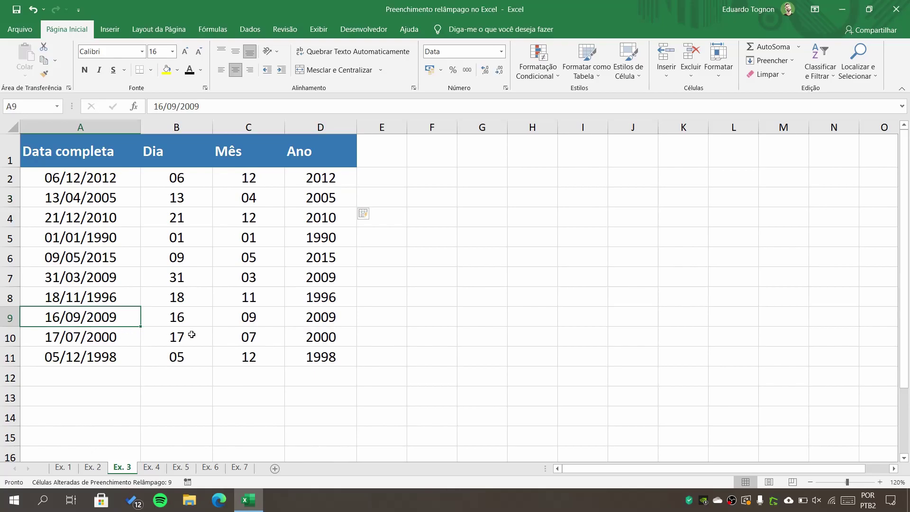
click(197, 319)
click(248, 318)
click(306, 320)
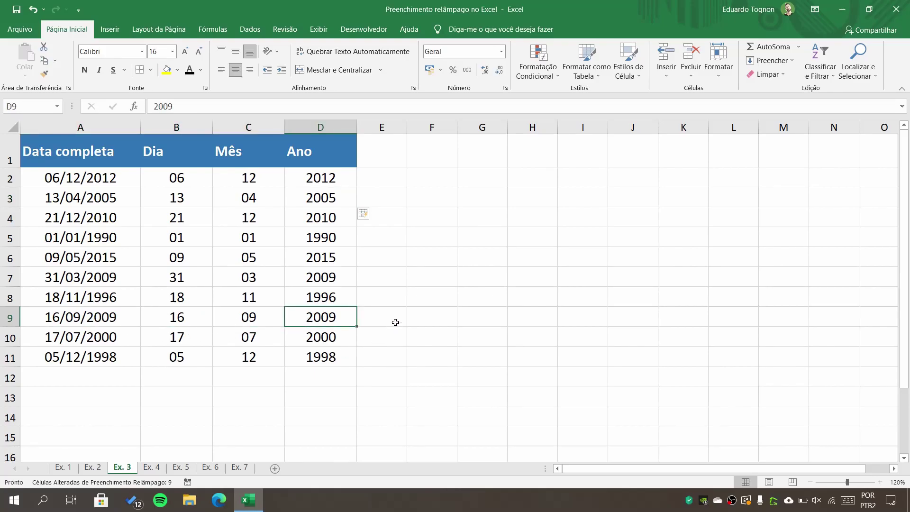
Open the Ex. 4 sheet, zoom in, and enter 08 as the first Hora value in B2.
click(151, 467)
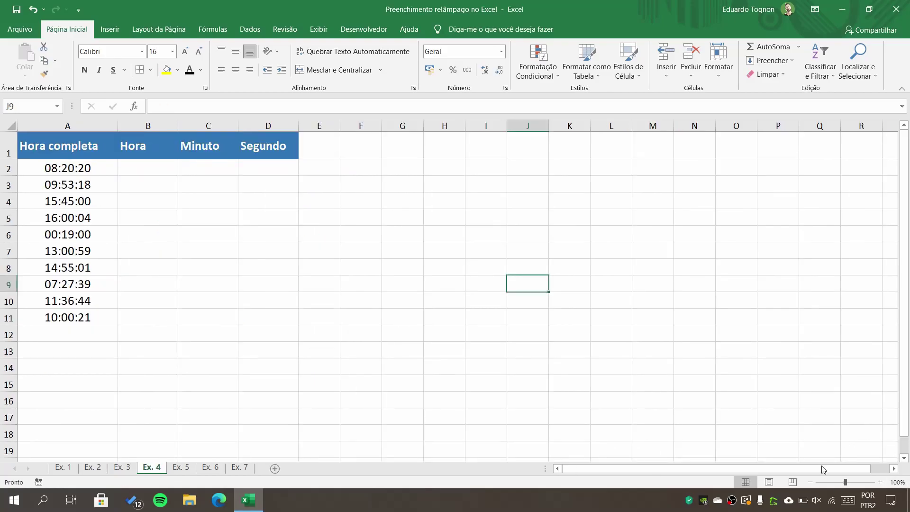
click(880, 483)
click(880, 483)
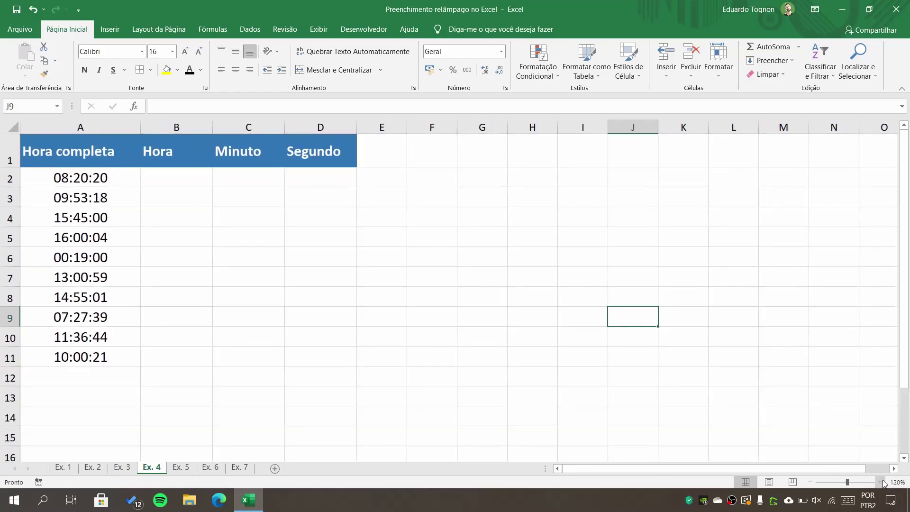
click(880, 482)
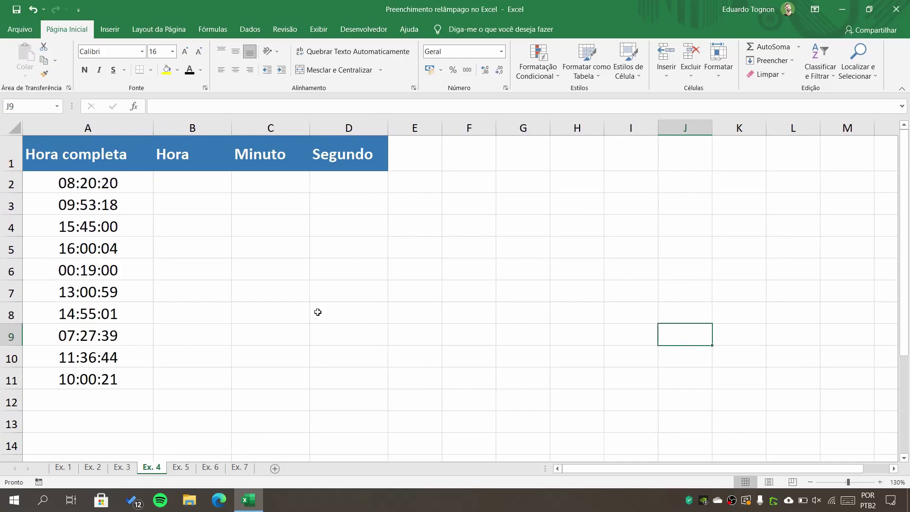
click(165, 187)
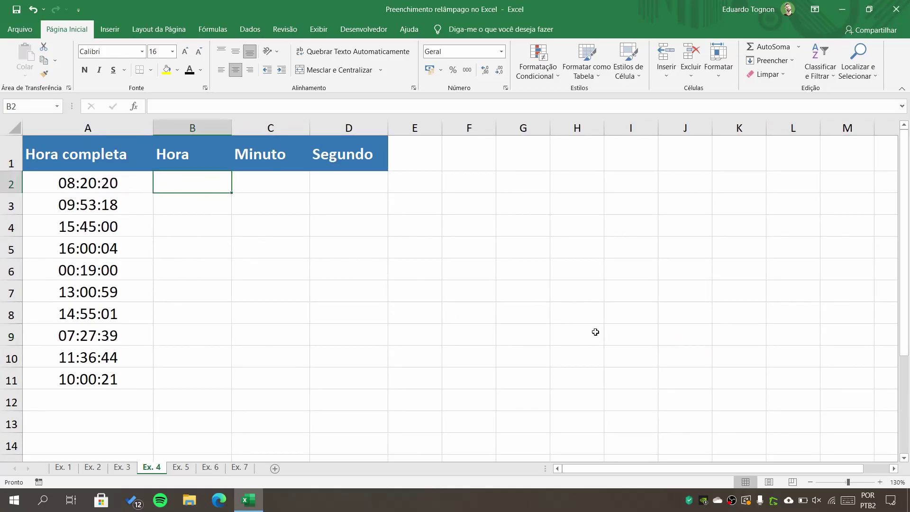
text(08)
key(Return)
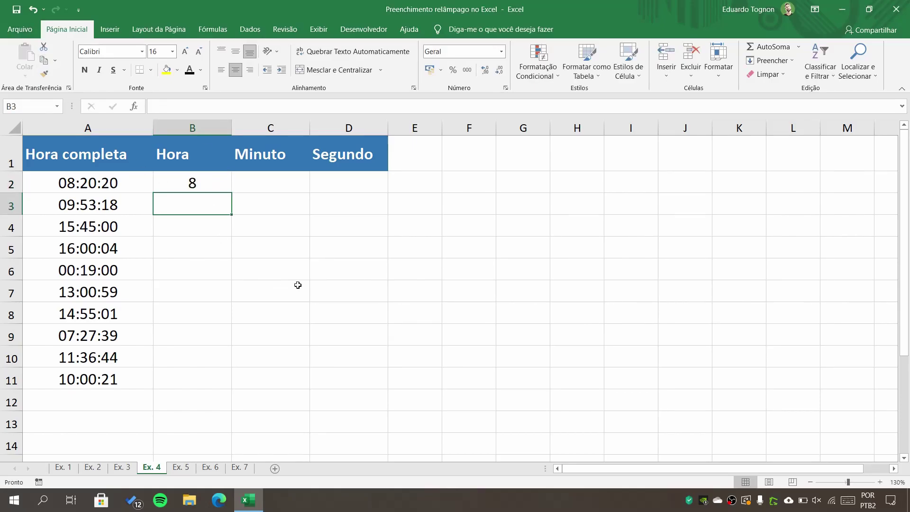
Flash-fill the Hora column, check the single-digit results, and undo the fill with Ctrl+Z.
key(ctrl+e)
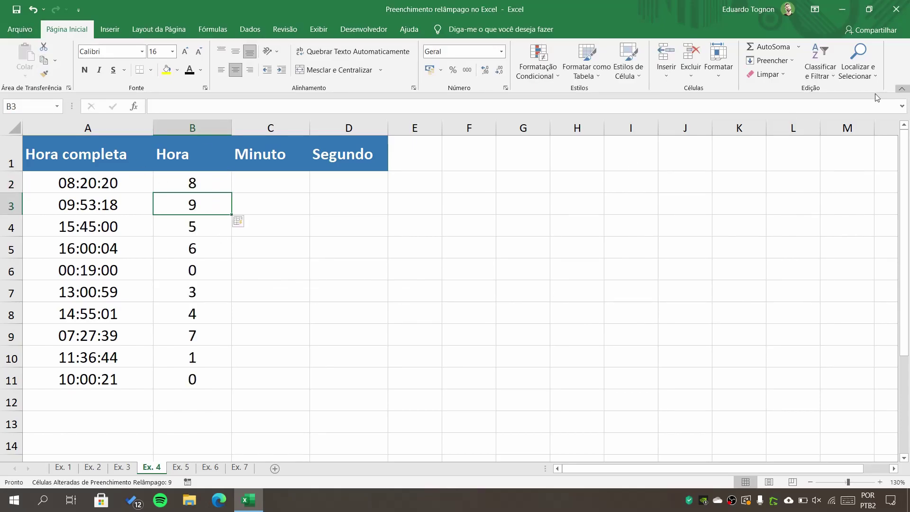
click(777, 61)
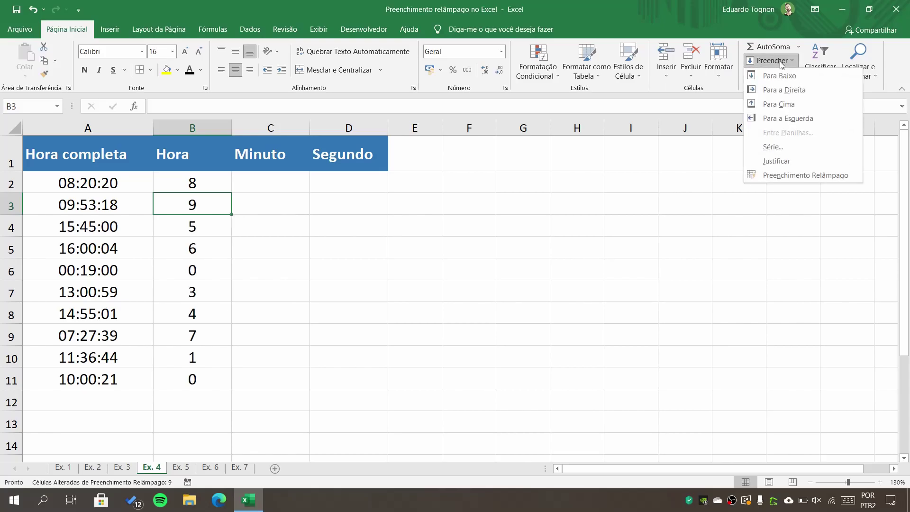
click(787, 176)
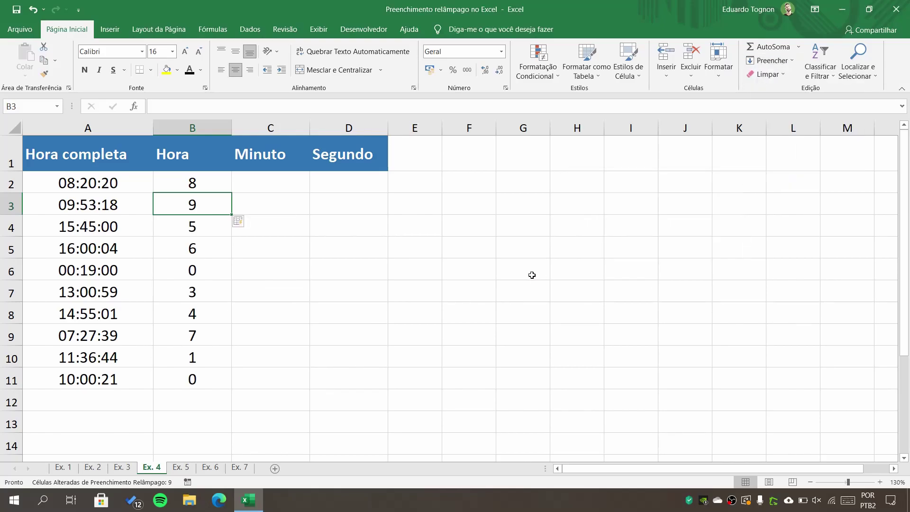
click(199, 229)
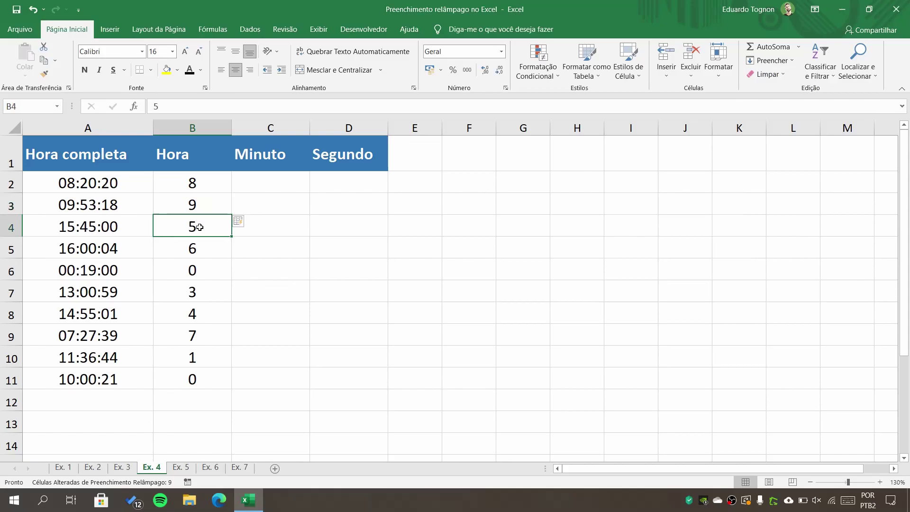
click(202, 182)
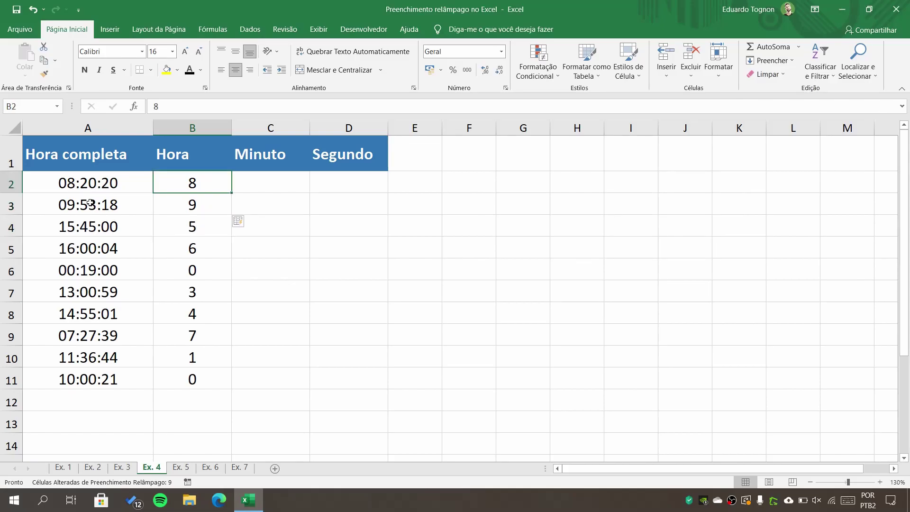
click(200, 208)
click(204, 226)
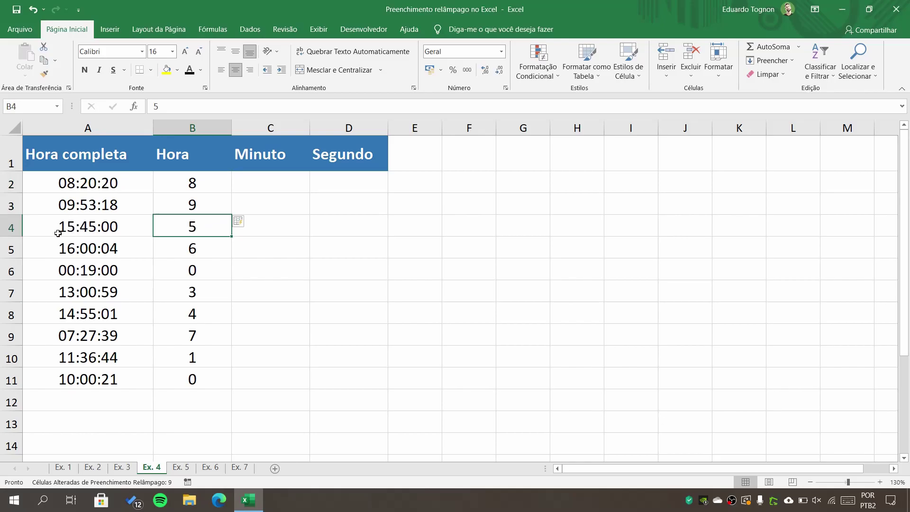
click(197, 181)
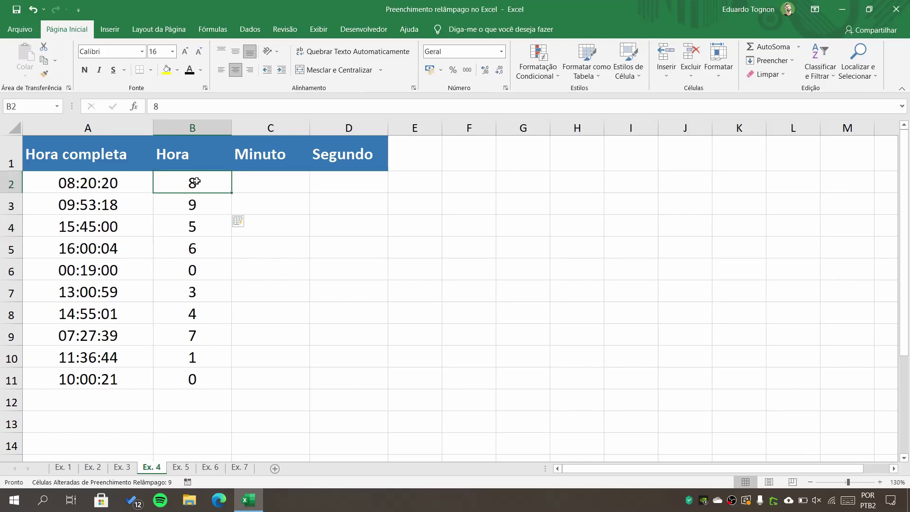
key(ctrl+z)
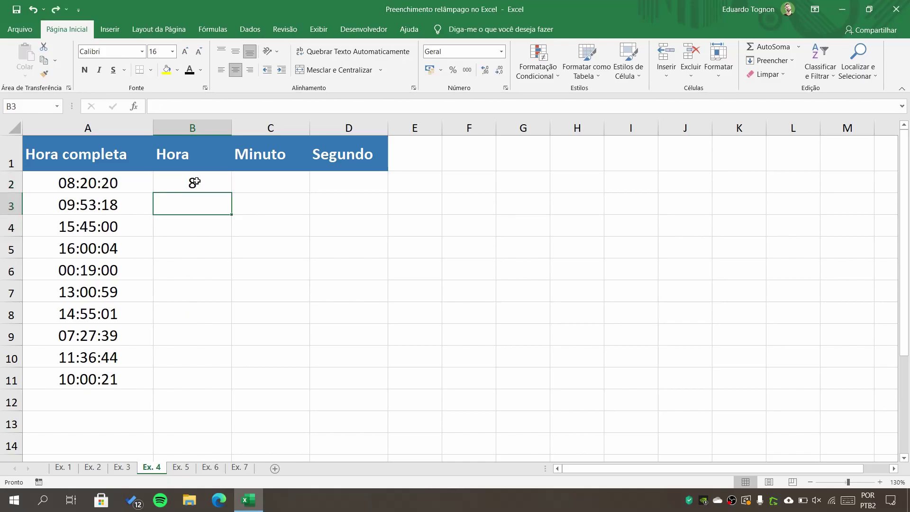
Give B2 the Personalizado number format 00 so the hour shows as 08.
click(196, 183)
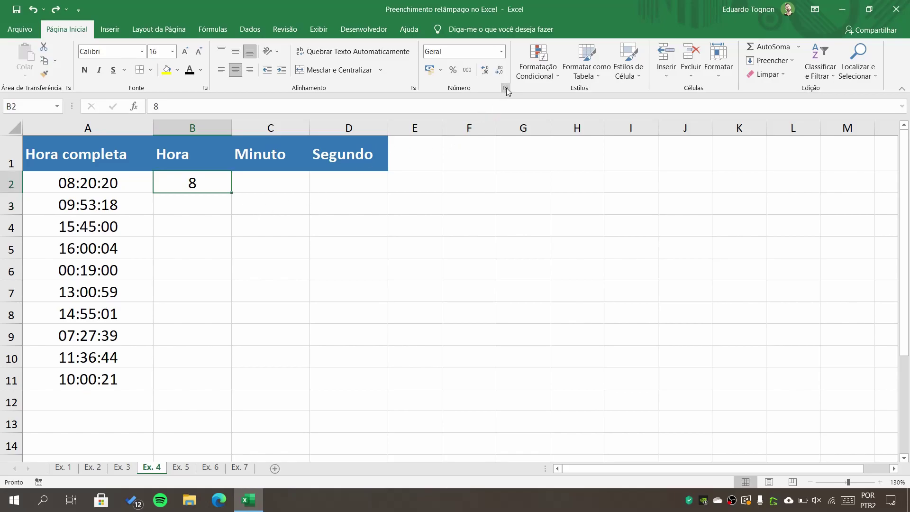
key(ctrl+1)
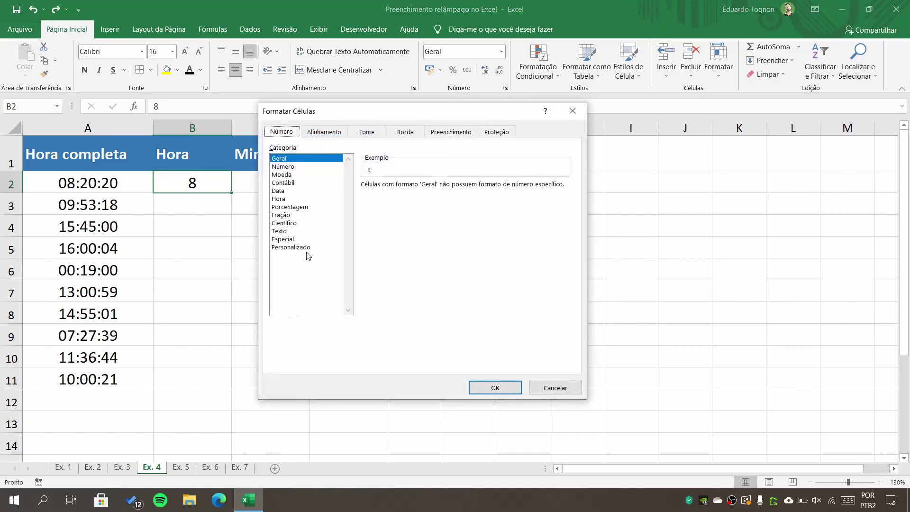
click(307, 247)
double_click(387, 195)
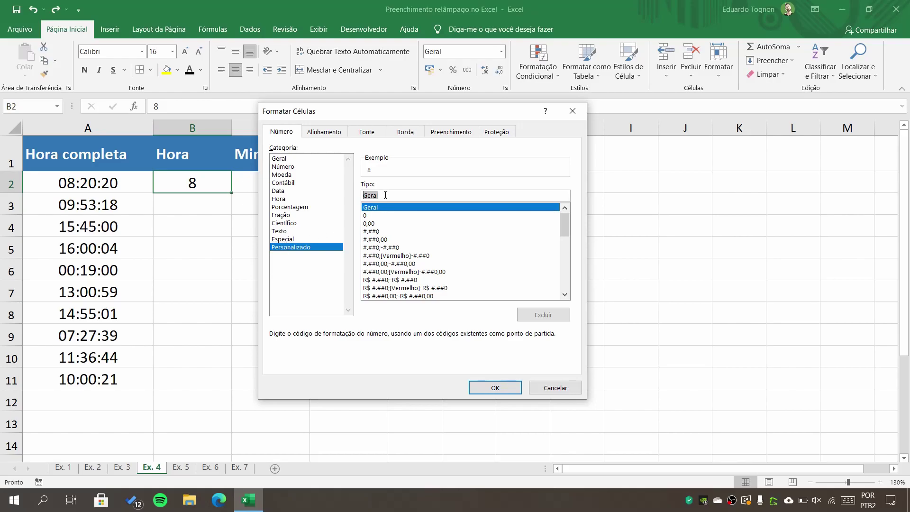
text(00)
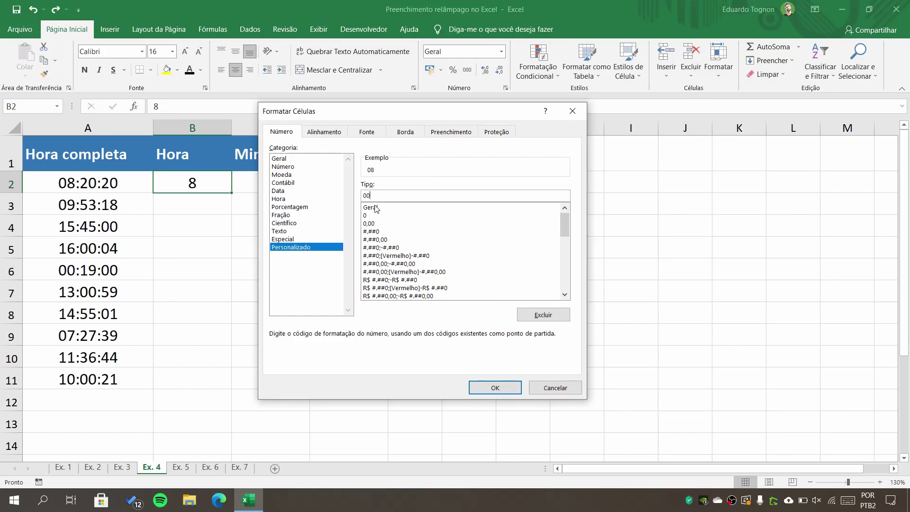
click(519, 387)
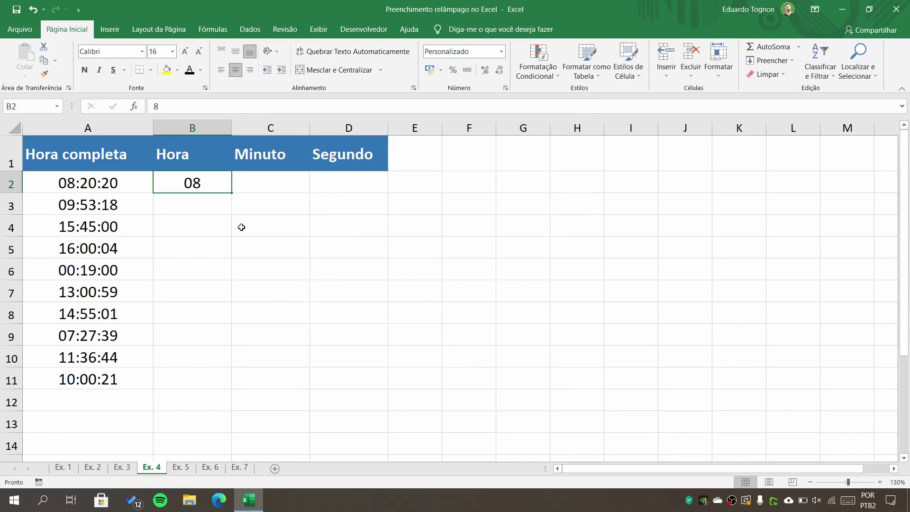
Flash-fill the Hora column with two-digit hours, 08 through 10, and check the results.
key(ctrl+e)
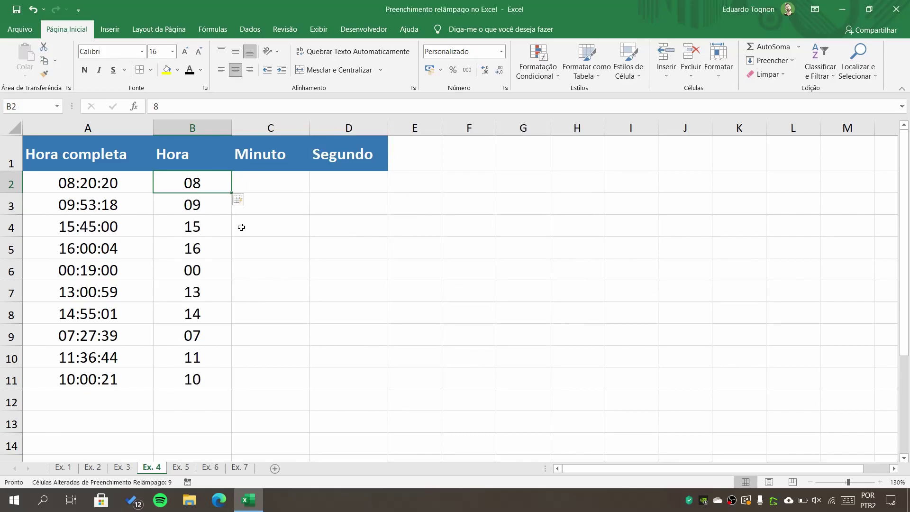
click(216, 203)
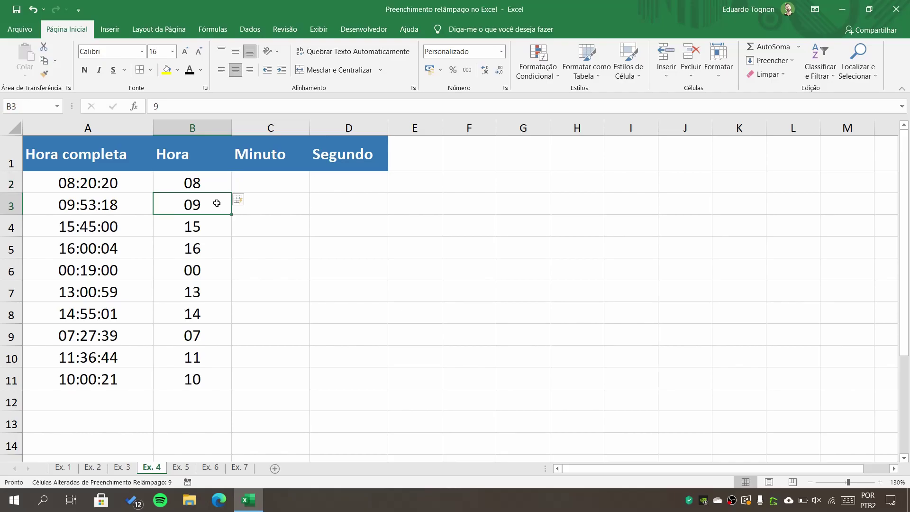
click(185, 233)
click(185, 247)
click(193, 276)
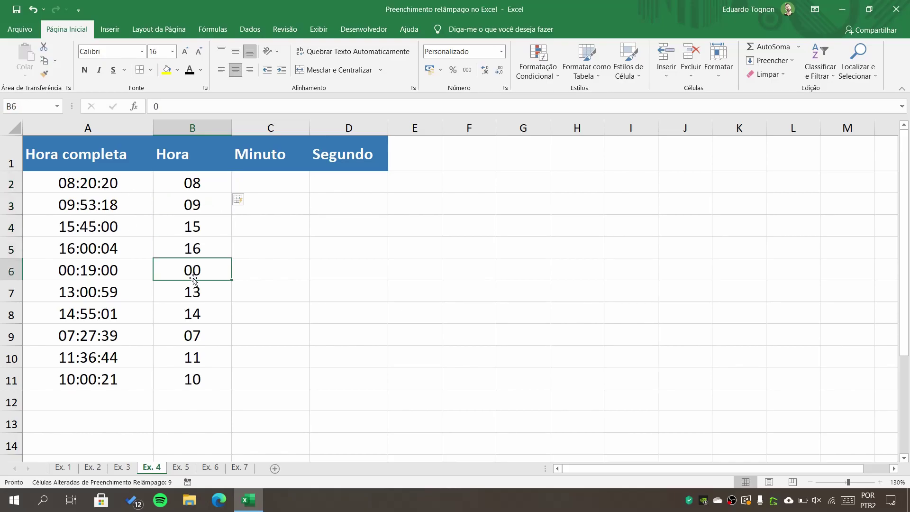
click(269, 184)
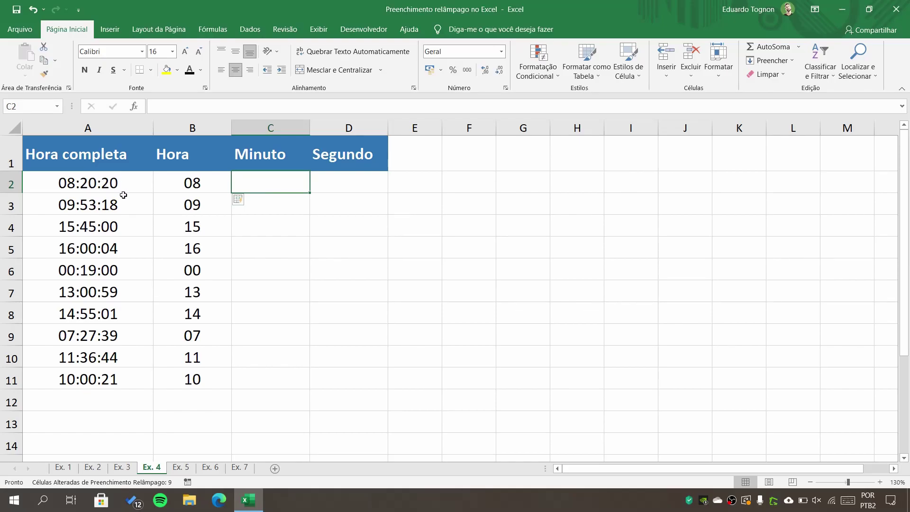
Enter 20 as the first minute in C2 and give it the custom 00 format.
text(20)
key(Return)
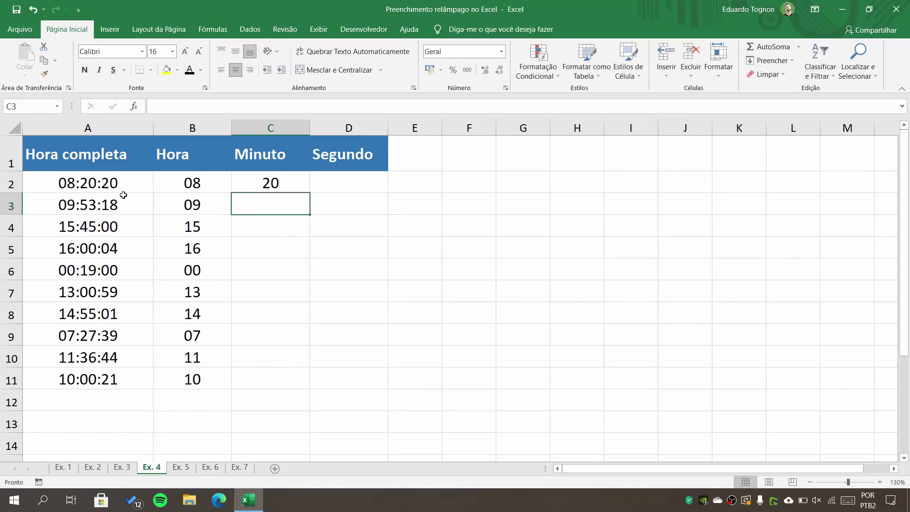
click(294, 185)
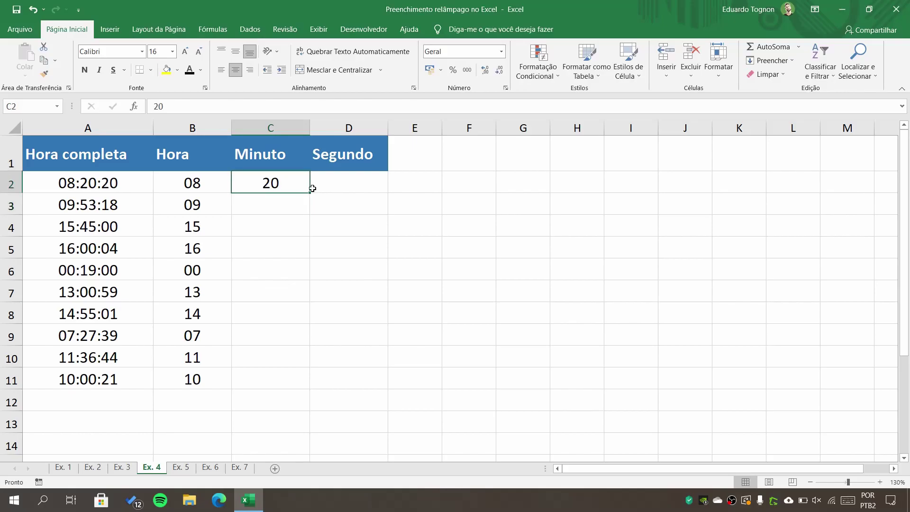
key(ctrl+1)
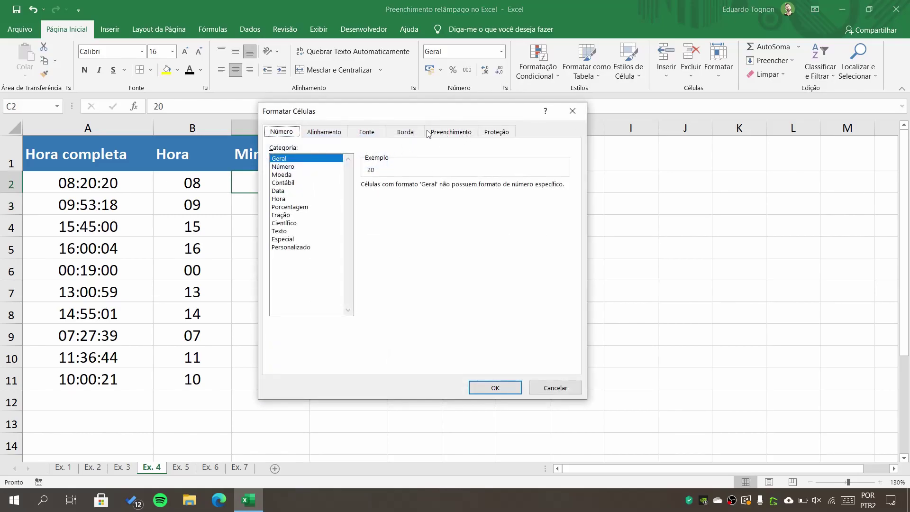
click(298, 246)
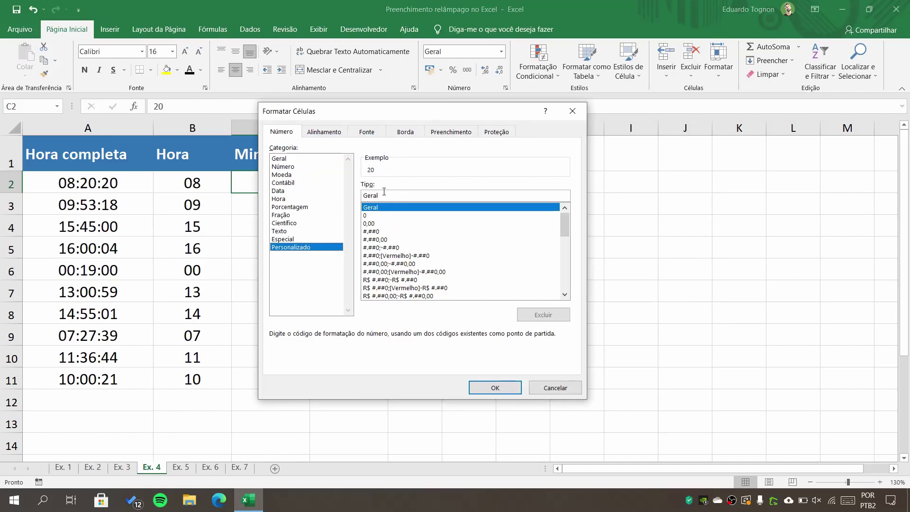
key(Tab)
text(00)
key(Return)
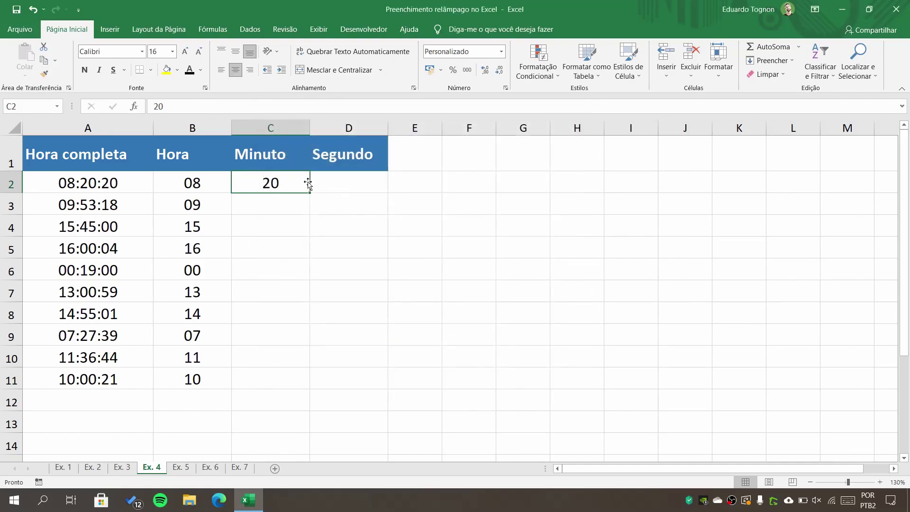
Flash-fill the Minuto column with two-digit minutes, 20 through 00.
click(777, 61)
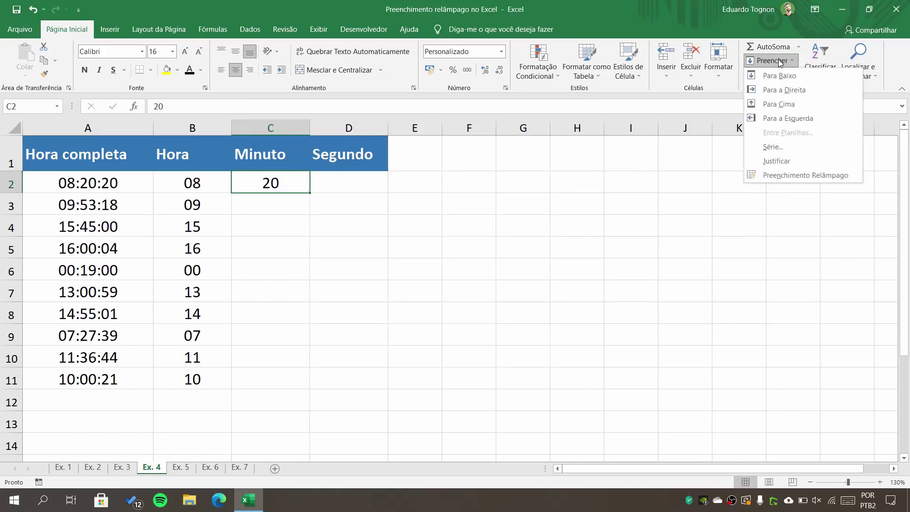
click(805, 175)
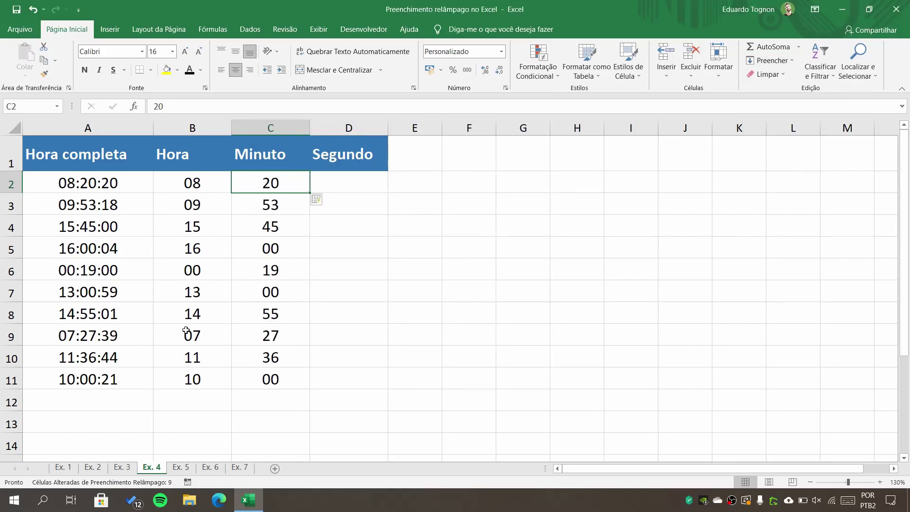
click(290, 251)
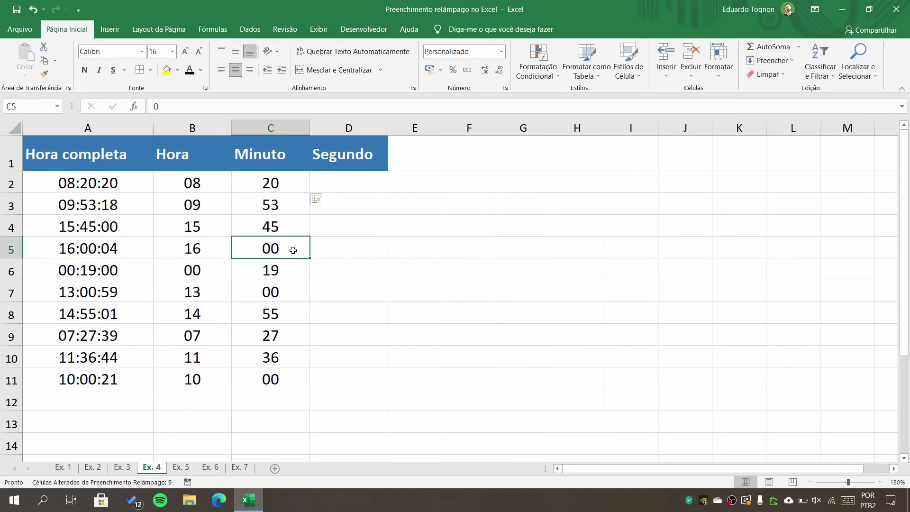
Enter 20 as the first Segundo value in D2.
click(369, 175)
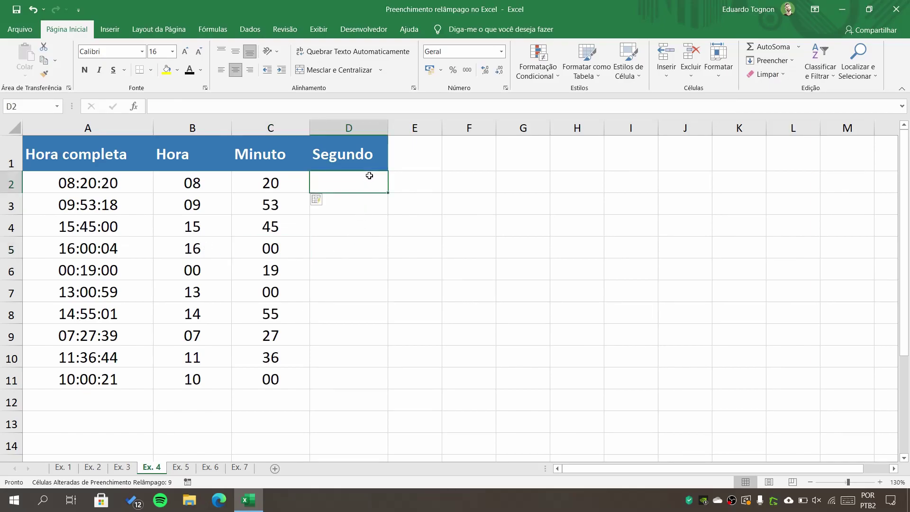
text(20)
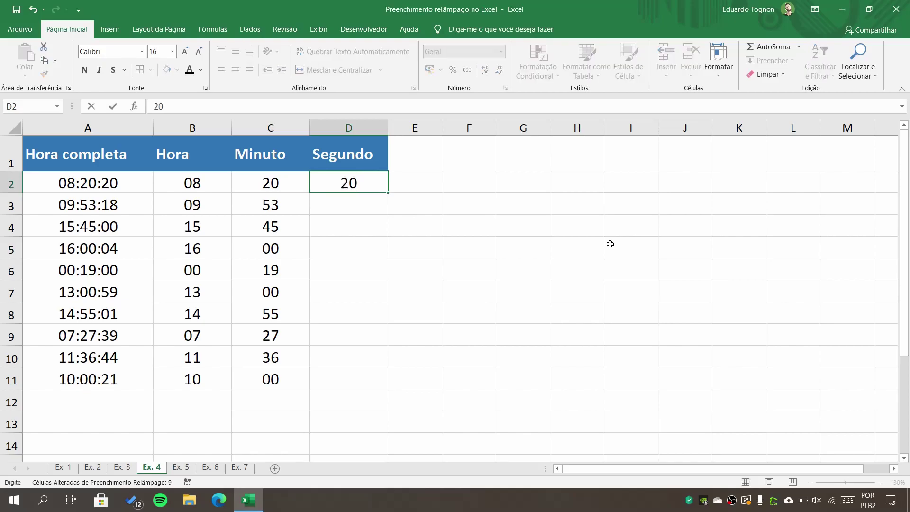
key(Return)
click(372, 186)
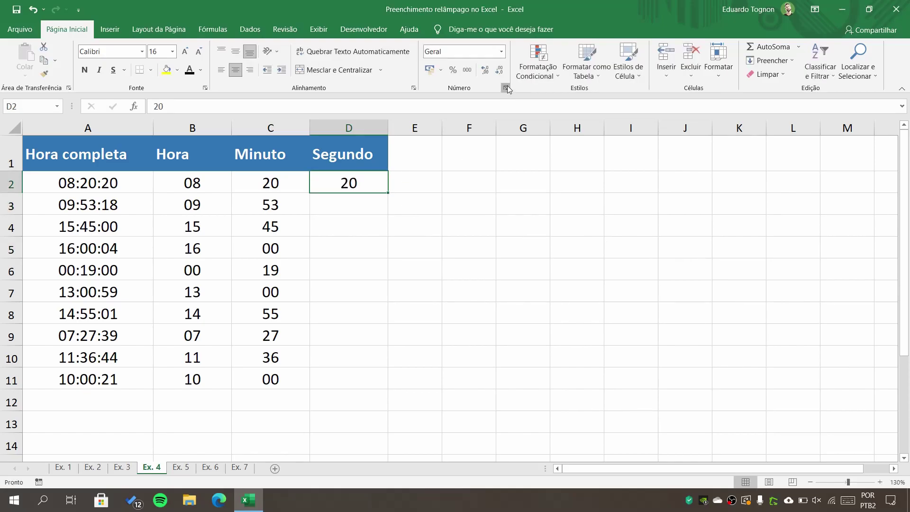
Replace D2's Geral format with the custom code 00 so seconds show two digits.
click(506, 88)
click(312, 248)
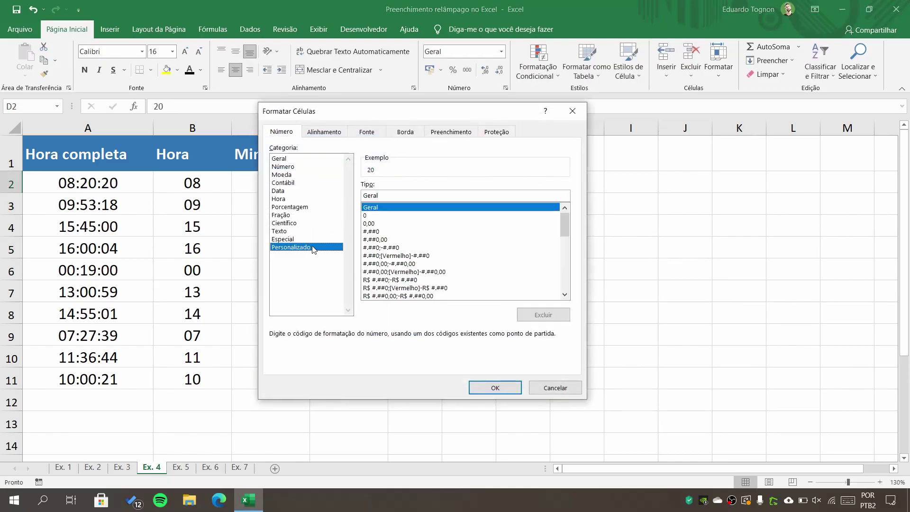
double_click(390, 195)
text(00)
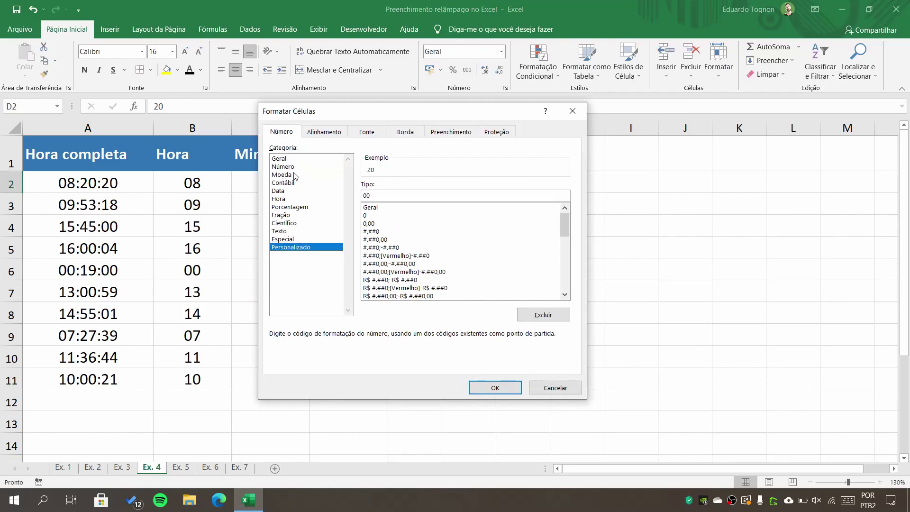
click(493, 386)
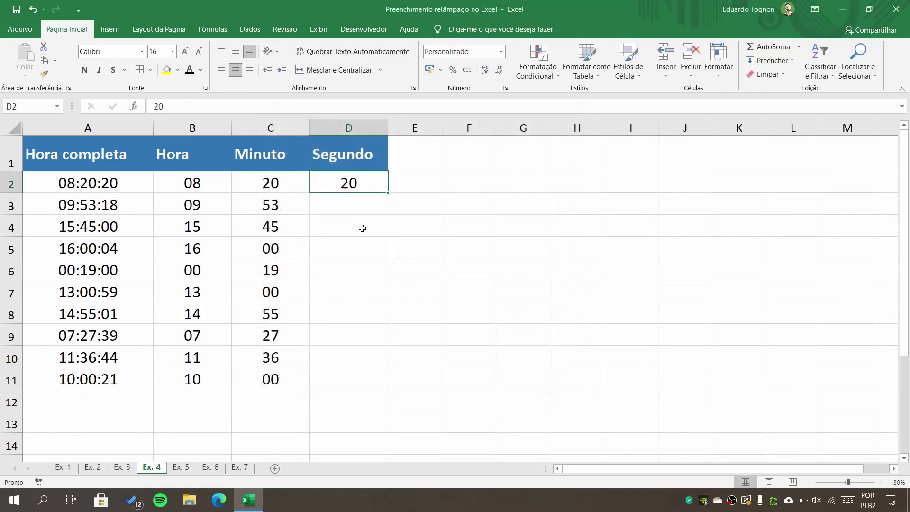
Flash Fill D3:D11 from the D2 example, then select the wrong value in D3.
click(762, 60)
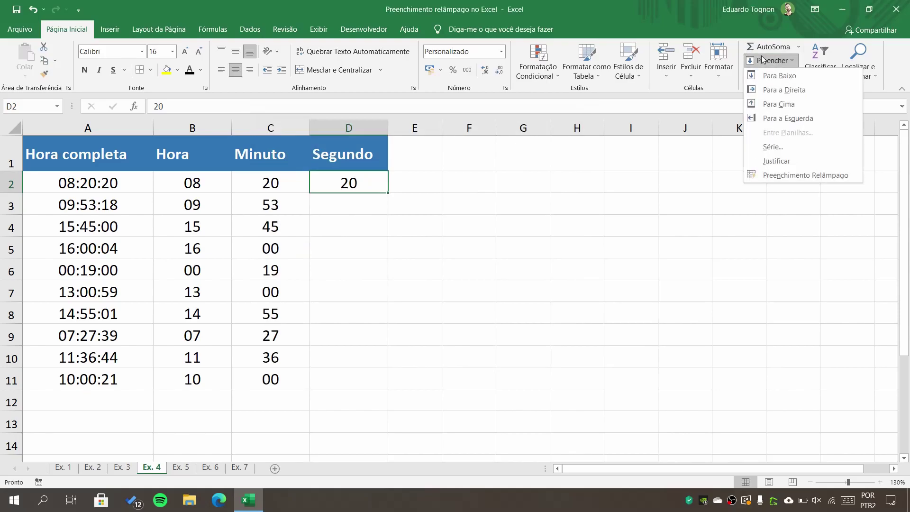
click(805, 175)
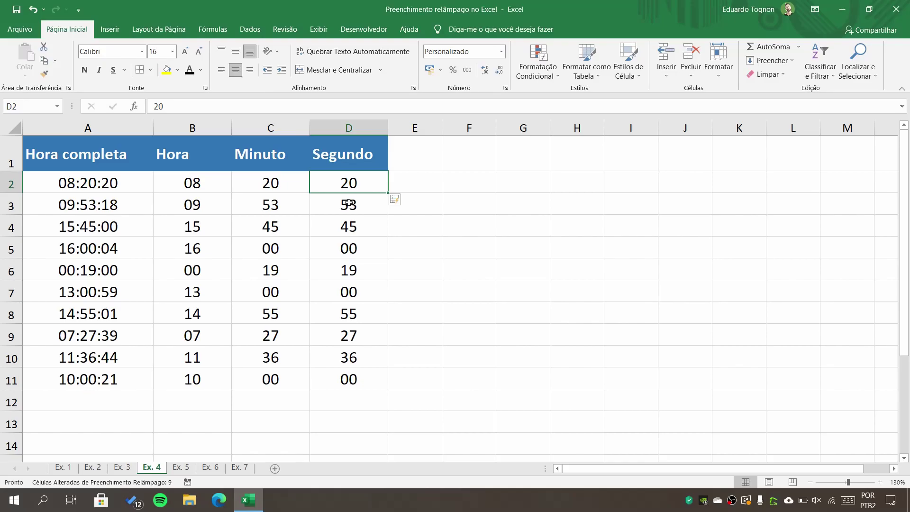
click(347, 204)
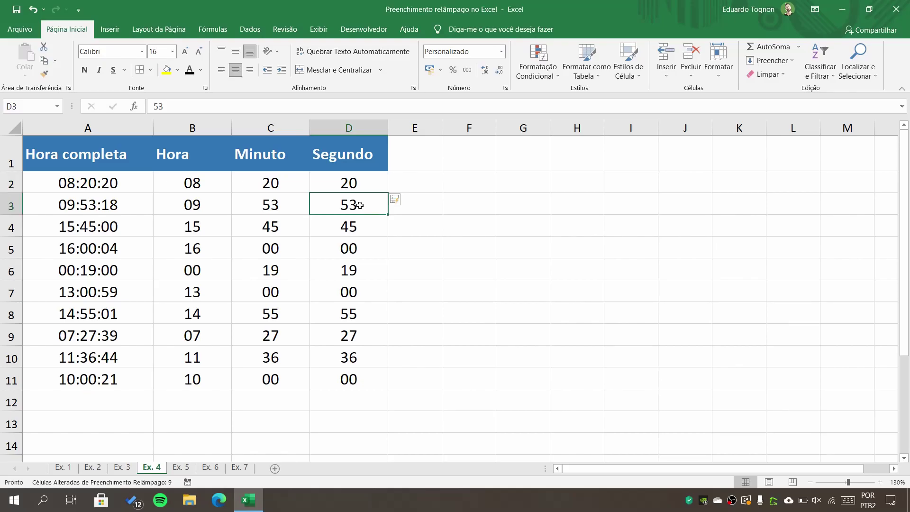
Enter 18 in D3 so Flash Fill recalculates the seconds correctly.
text(18)
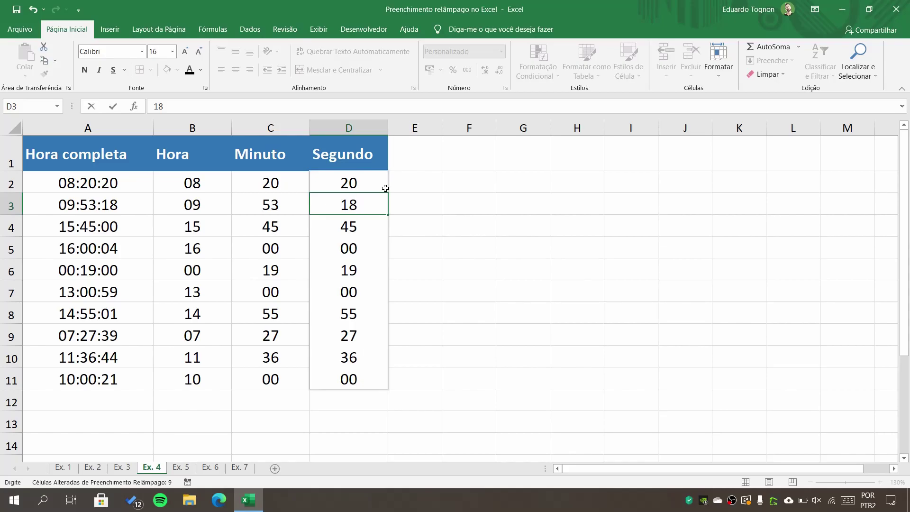
key(Return)
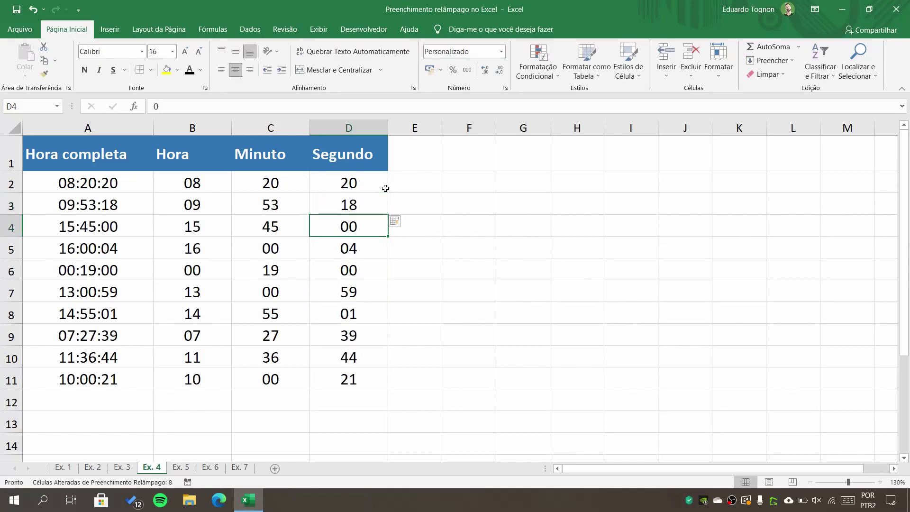
click(366, 183)
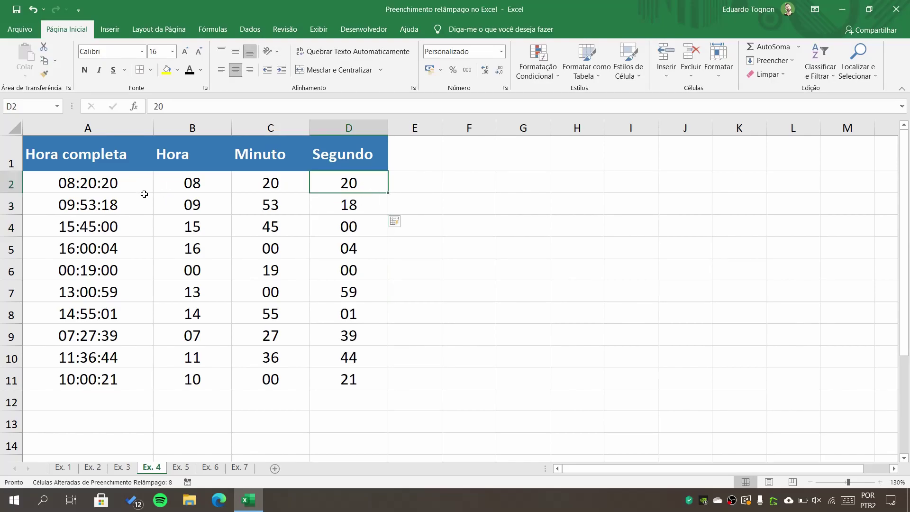
click(369, 201)
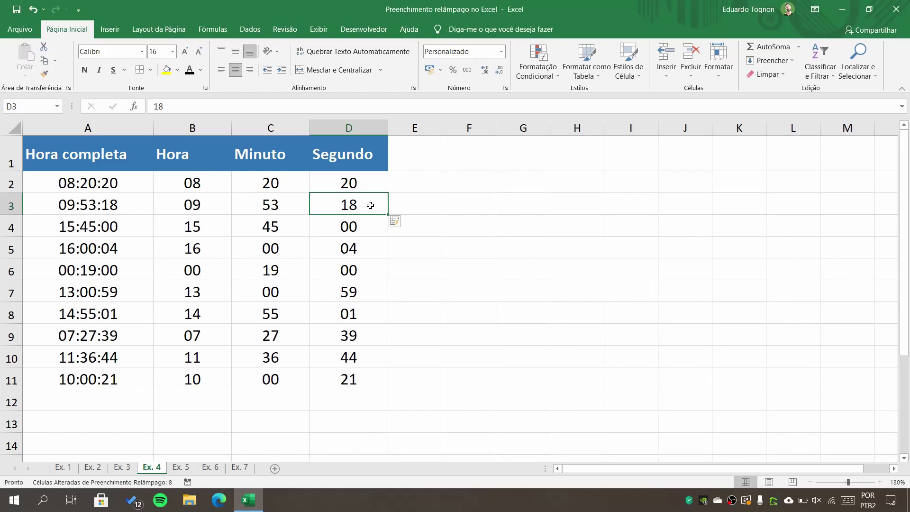
Check the corrected seconds in D4–D7, then go to the Ex. 5 sheet.
click(357, 227)
click(365, 254)
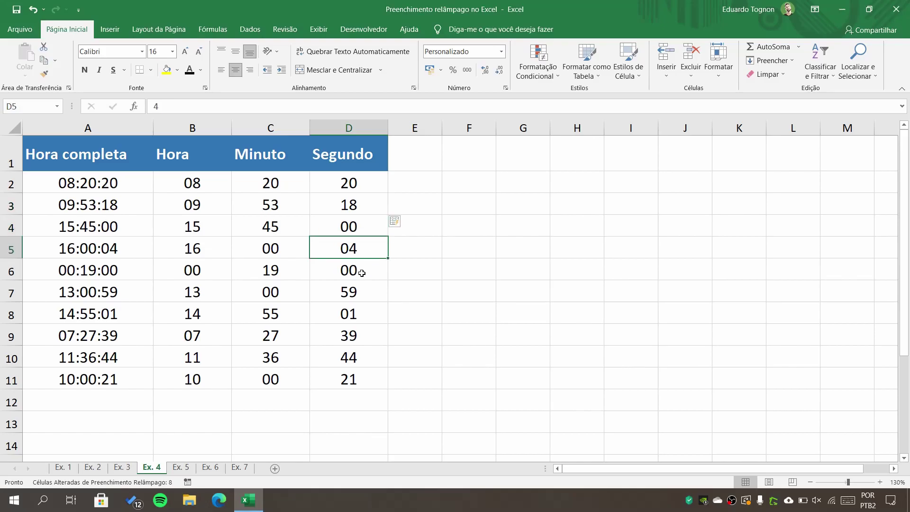
click(360, 274)
click(359, 292)
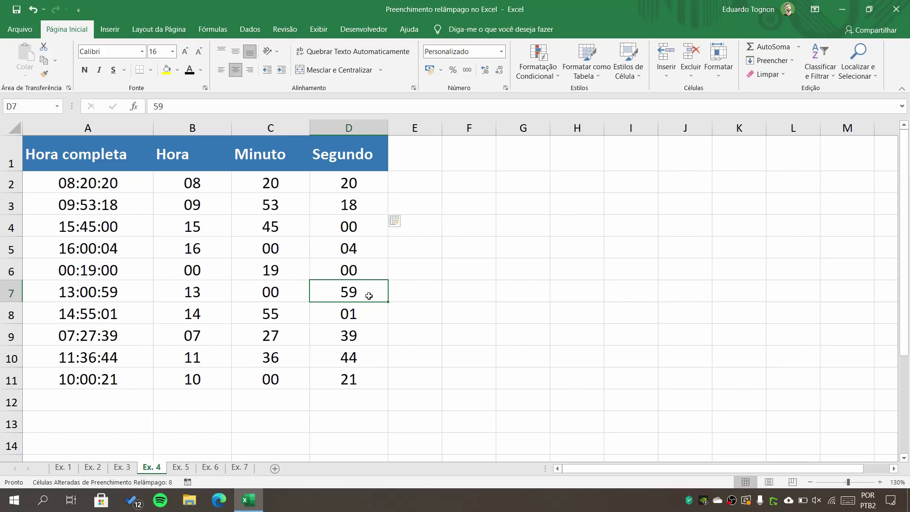
click(182, 467)
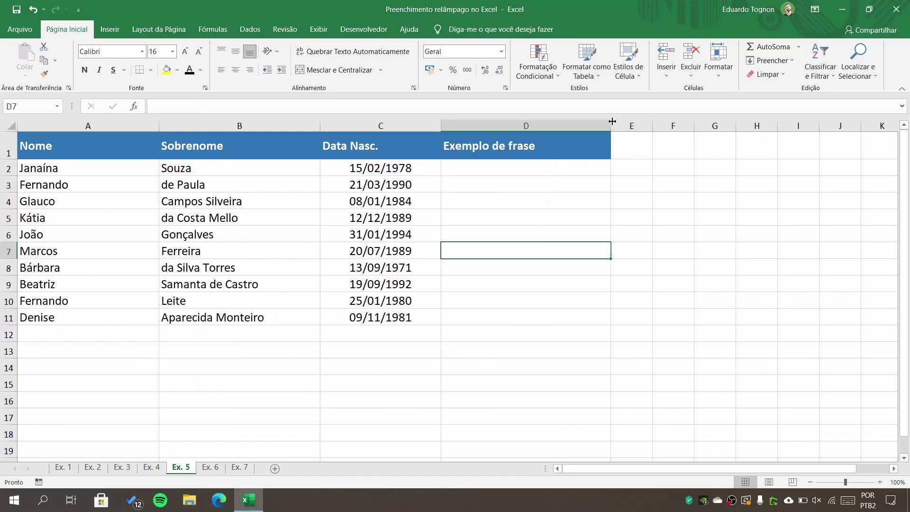
Widen column D, zoom to 120%, and review the name and birth-date cells A2:C2.
drag(611, 122, 649, 122)
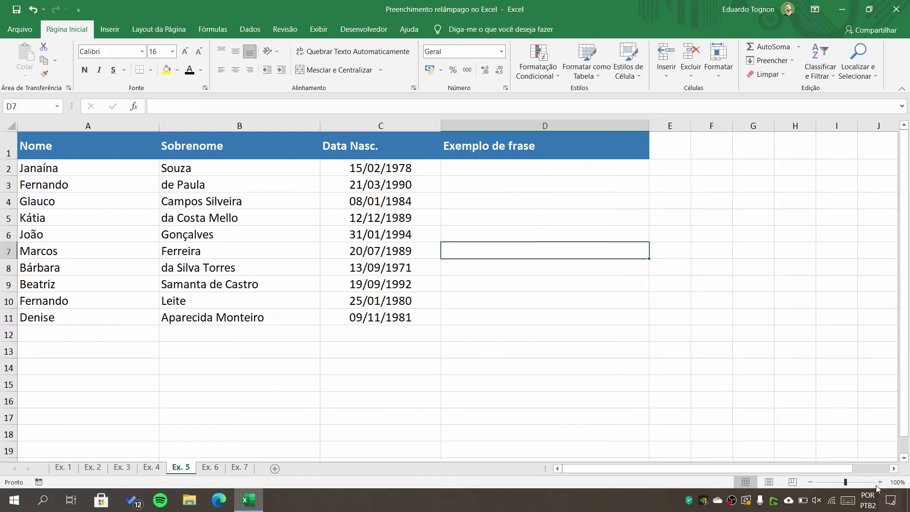
click(880, 482)
click(879, 482)
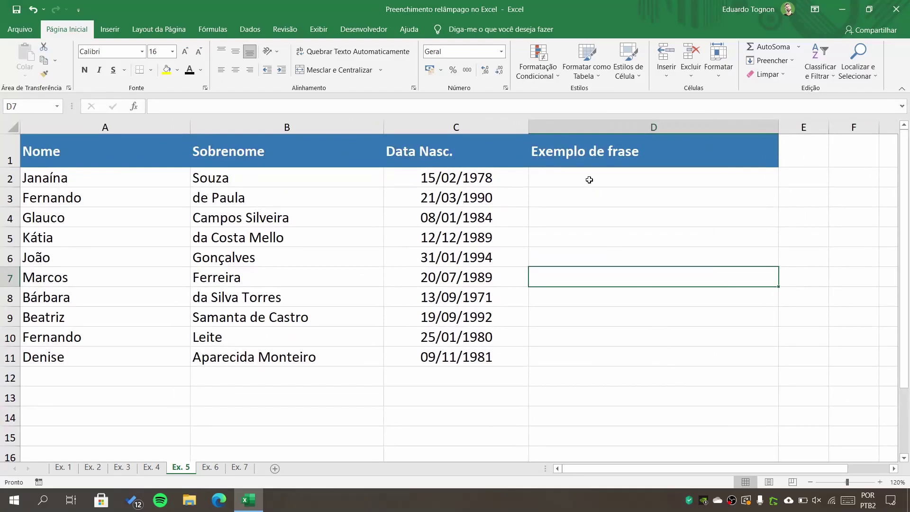
click(589, 180)
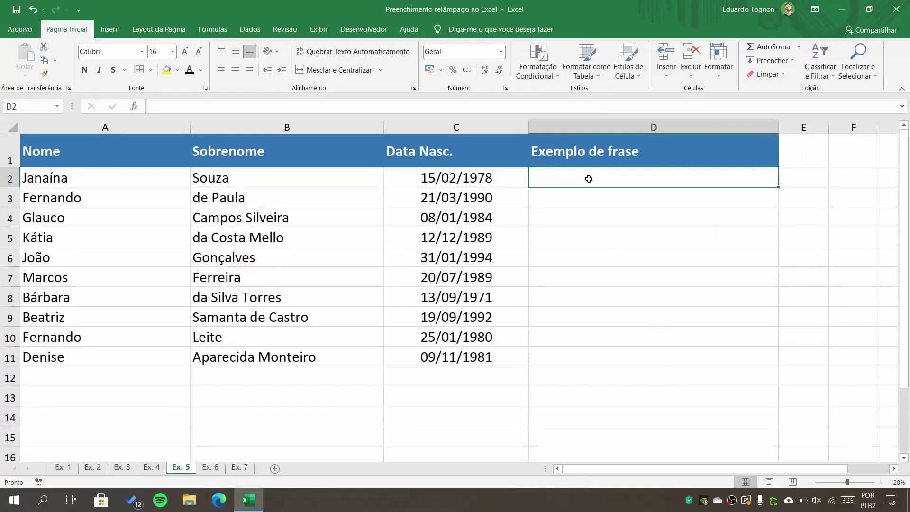
click(111, 179)
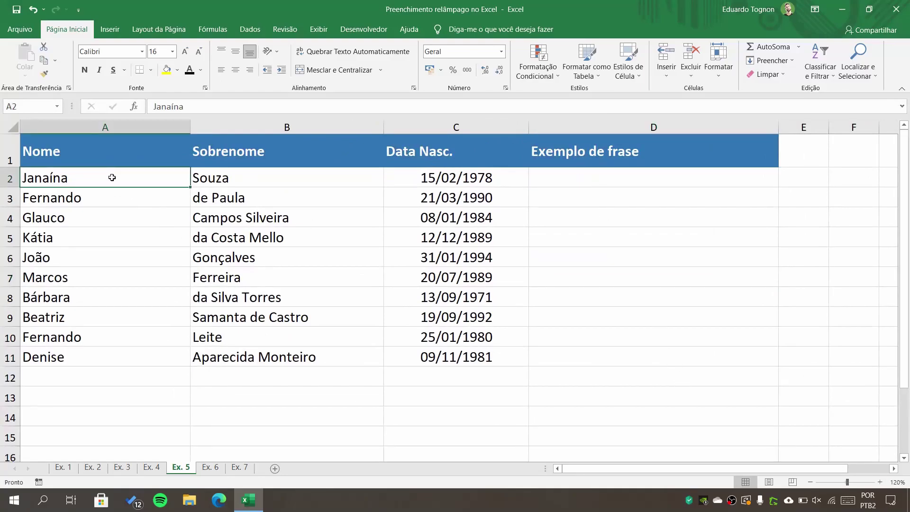
click(226, 180)
click(450, 182)
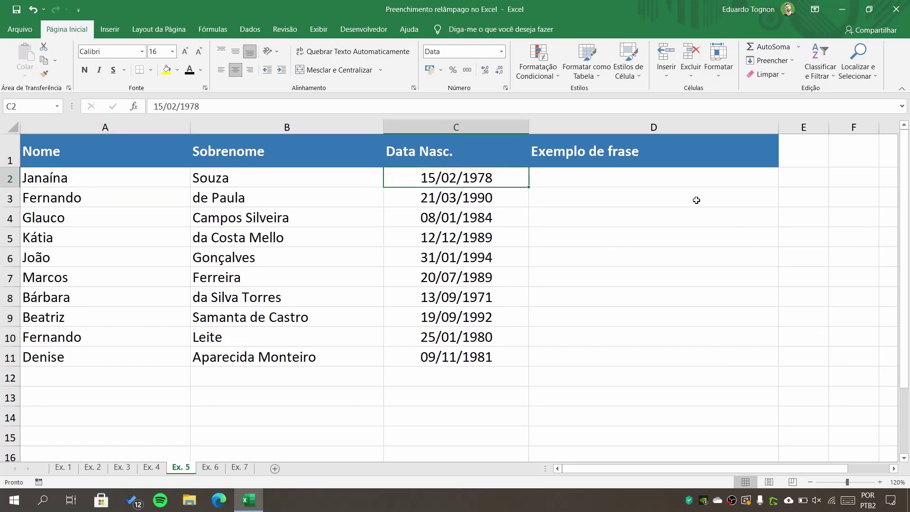
Type the first person's full name followed by 'nasceu em 1978' in D2.
click(686, 180)
text(Jana)
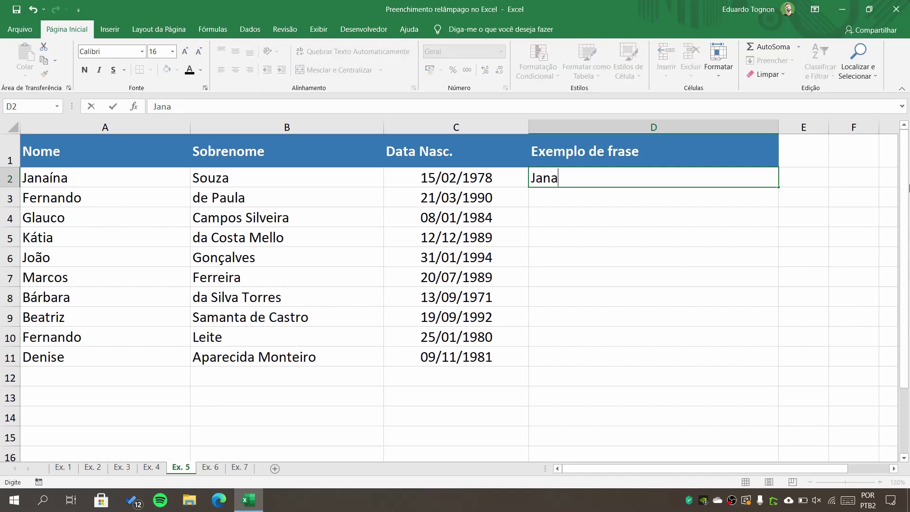
text(ína )
text(Souza nas)
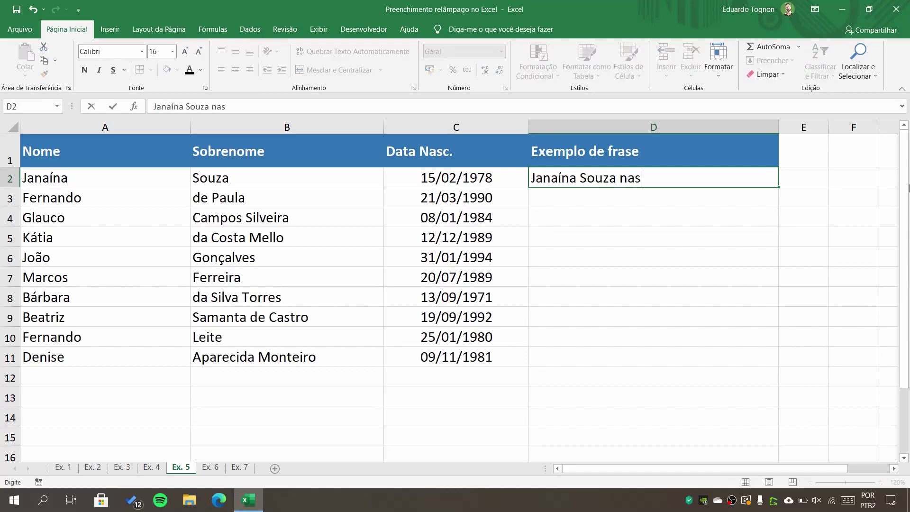
text(ceu em 1)
text(978)
key(Return)
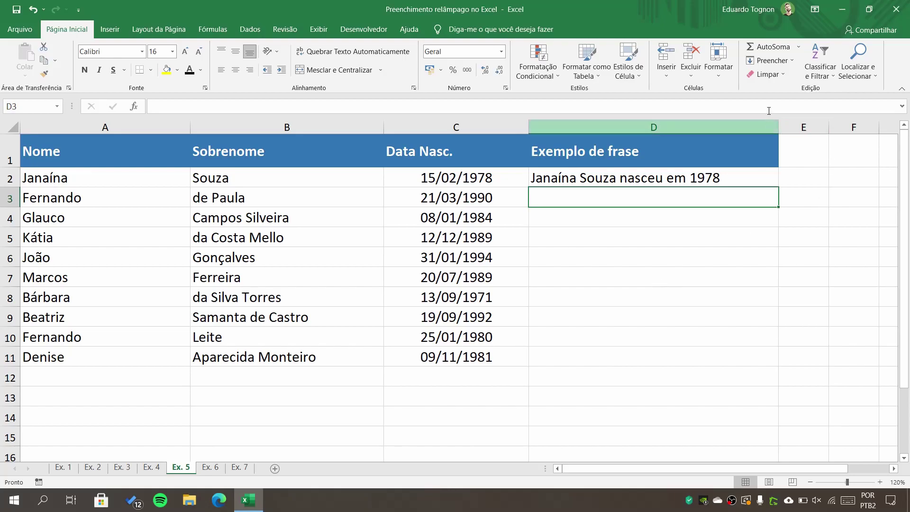
Flash Fill the remaining Ex. 5 sentences and widen column D so they fit.
click(768, 60)
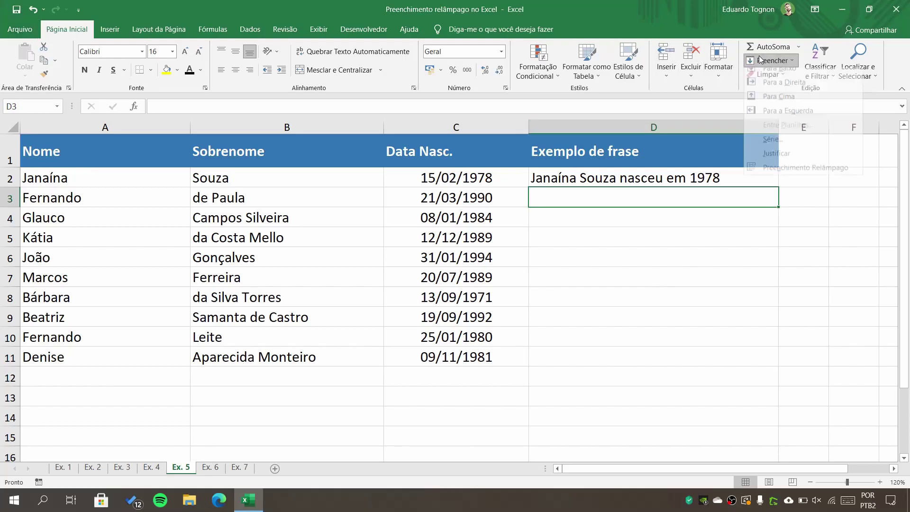
click(794, 172)
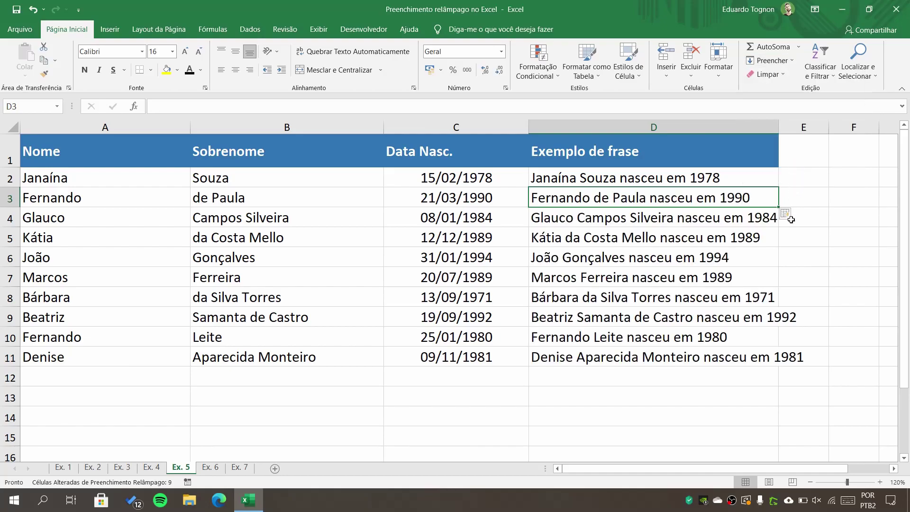
drag(776, 124, 842, 126)
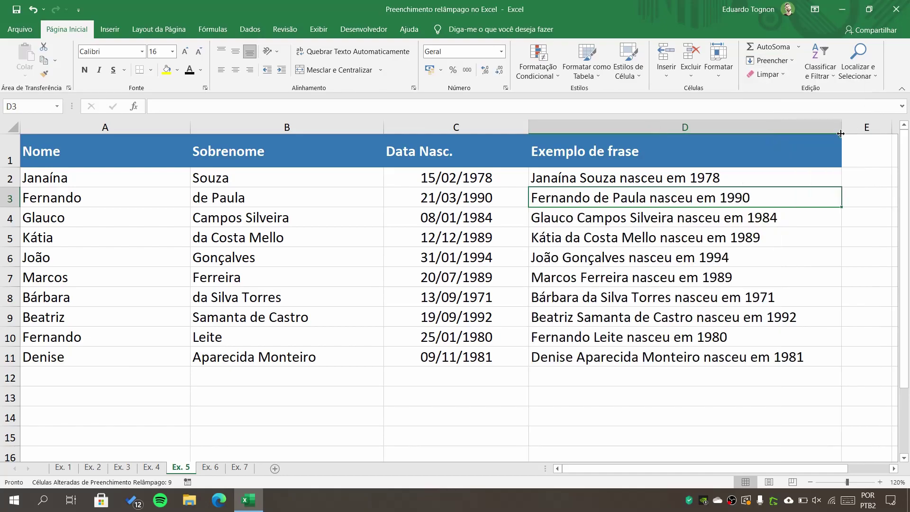
Check the generated sentences in D3 and D4, then open the Ex. 6 sheet.
click(759, 292)
click(626, 199)
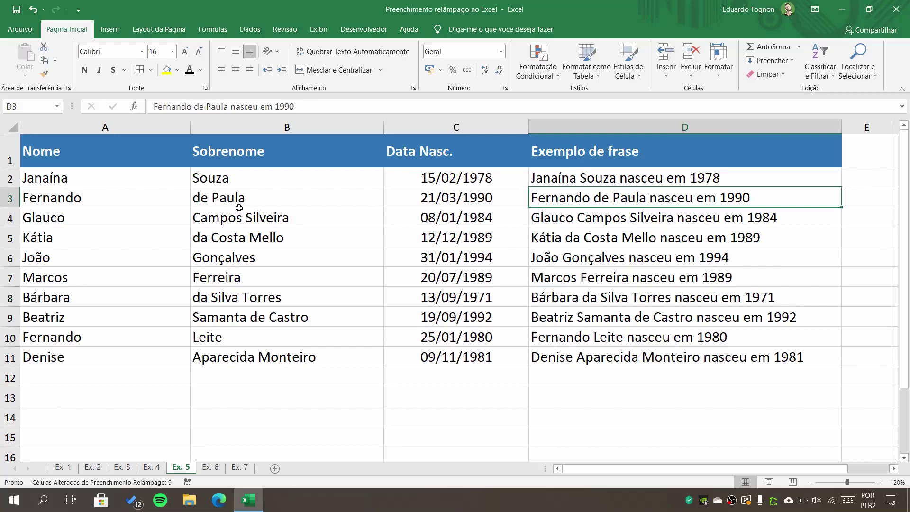
click(598, 218)
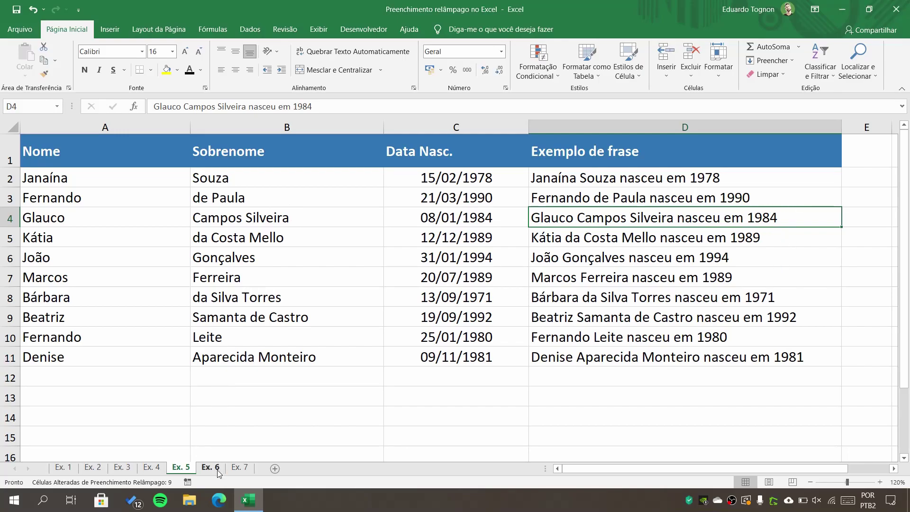
click(217, 469)
click(879, 482)
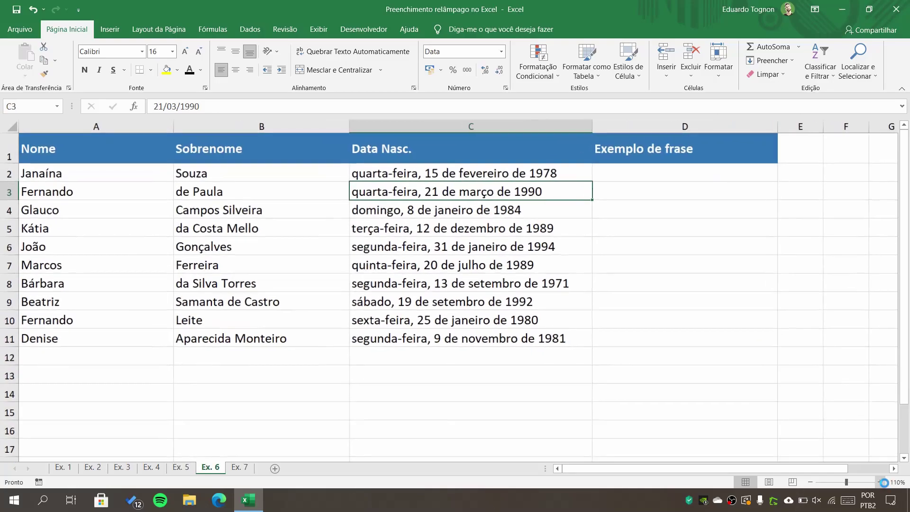
click(879, 481)
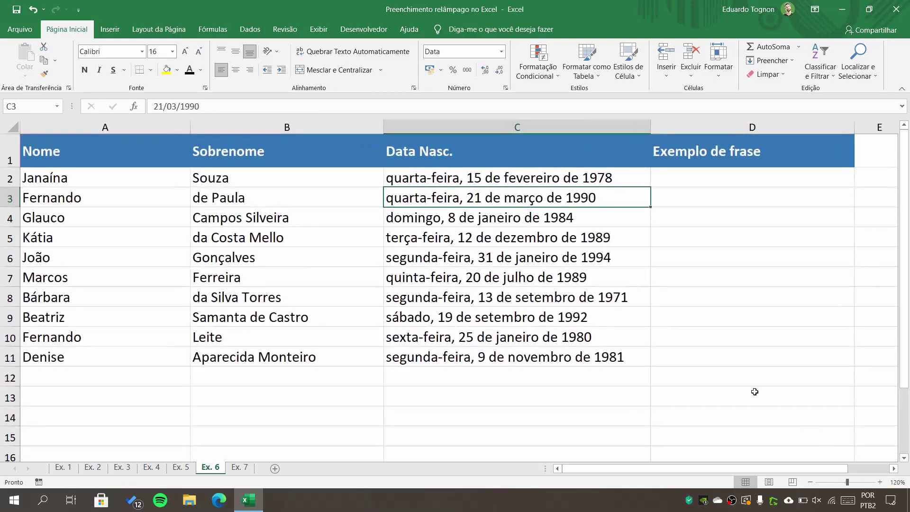
click(84, 179)
click(543, 184)
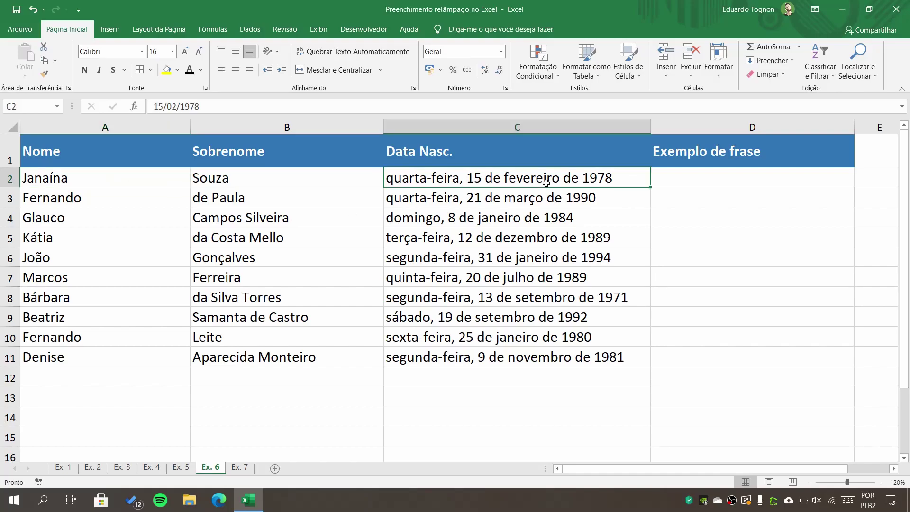
click(180, 467)
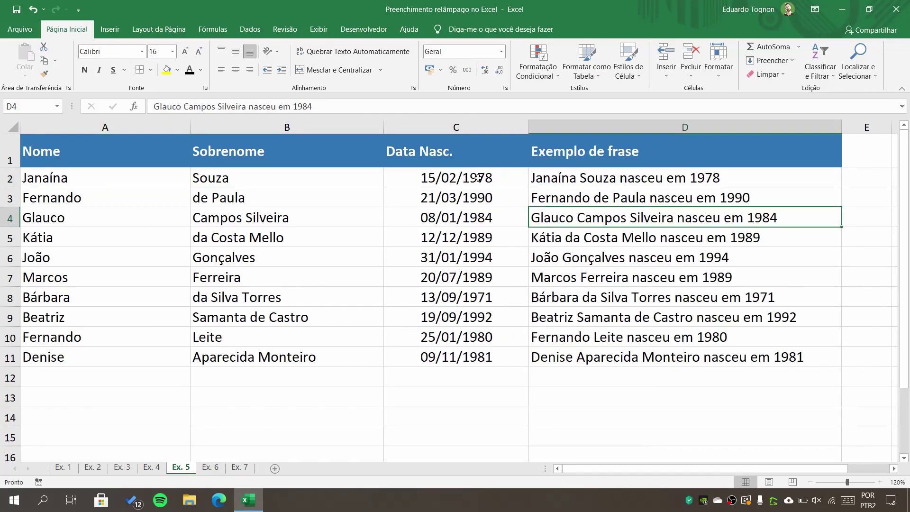
drag(479, 177, 496, 359)
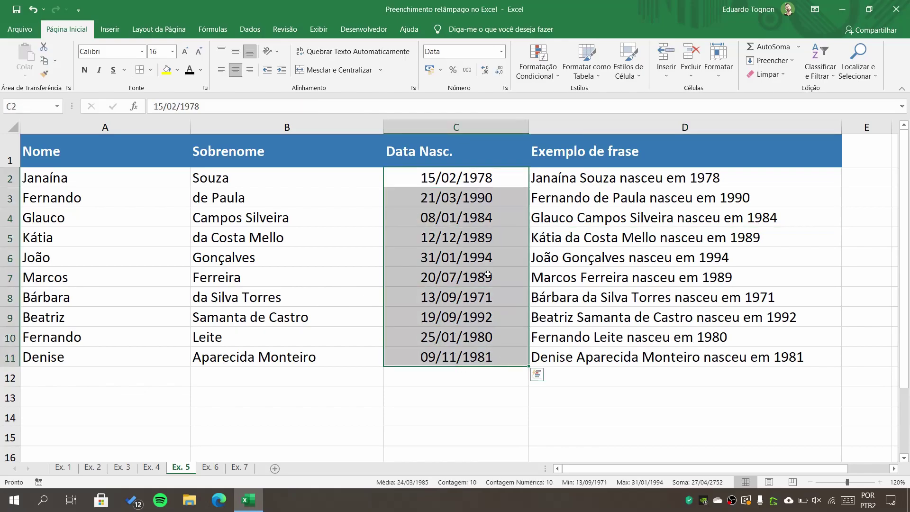
click(500, 51)
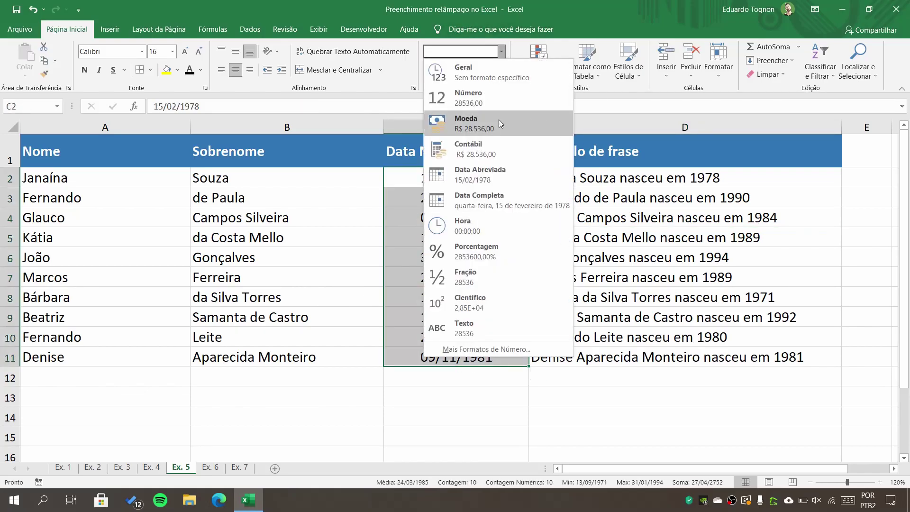
click(497, 175)
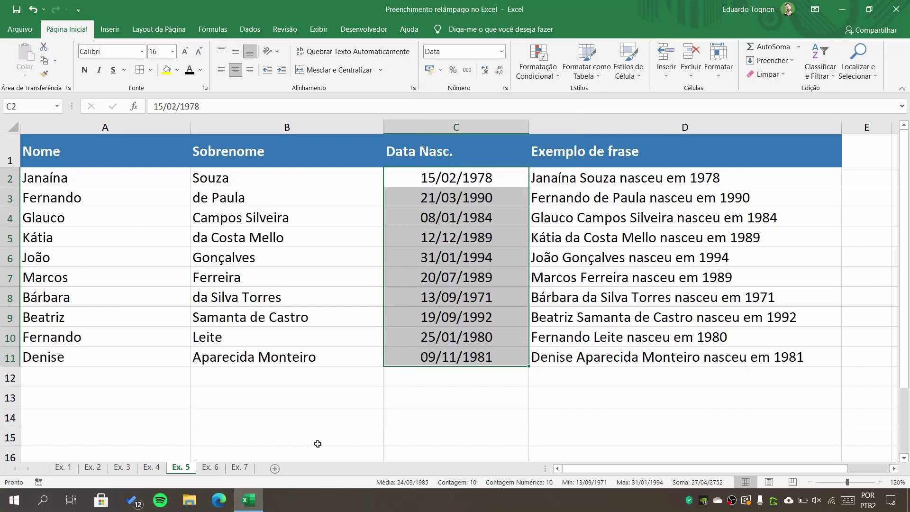
click(260, 456)
click(209, 468)
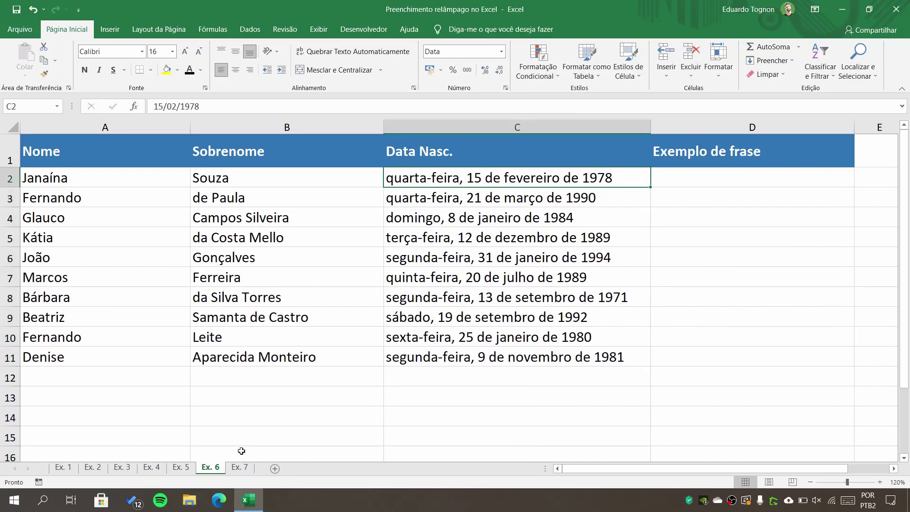
drag(443, 176, 452, 358)
click(501, 53)
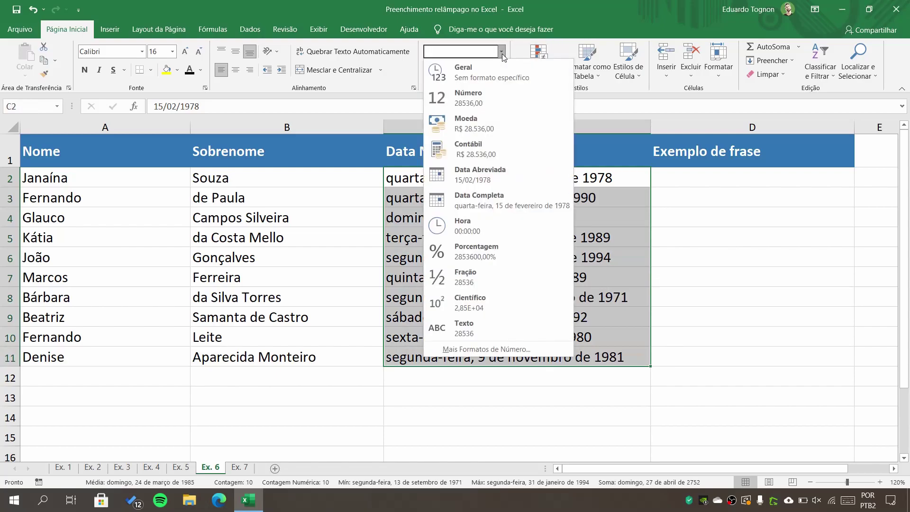
click(474, 170)
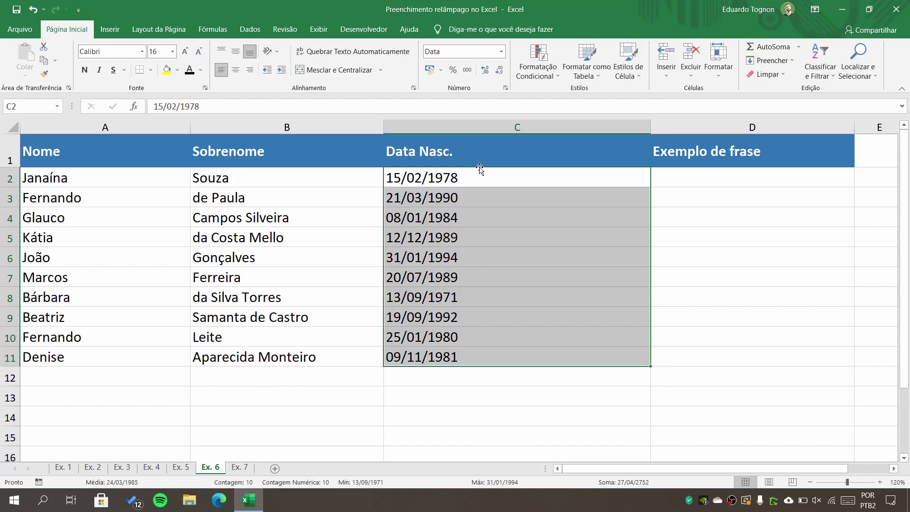
click(501, 51)
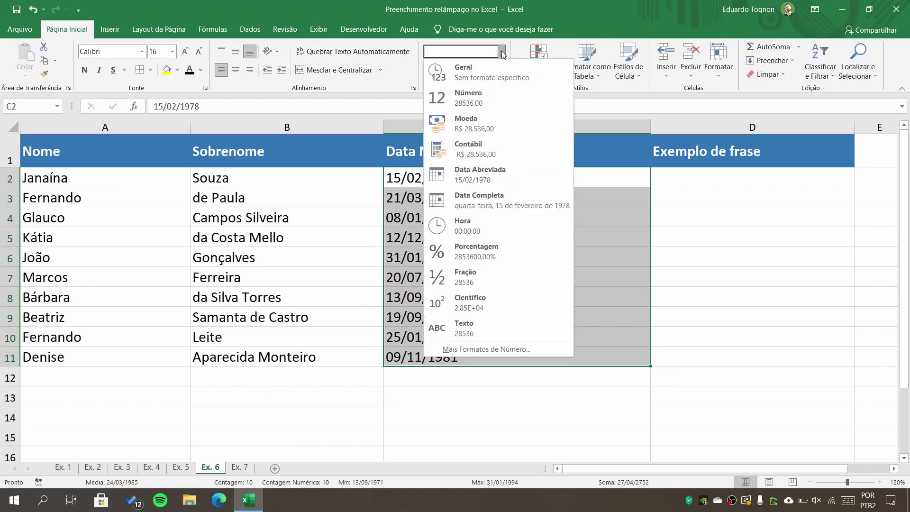
click(488, 203)
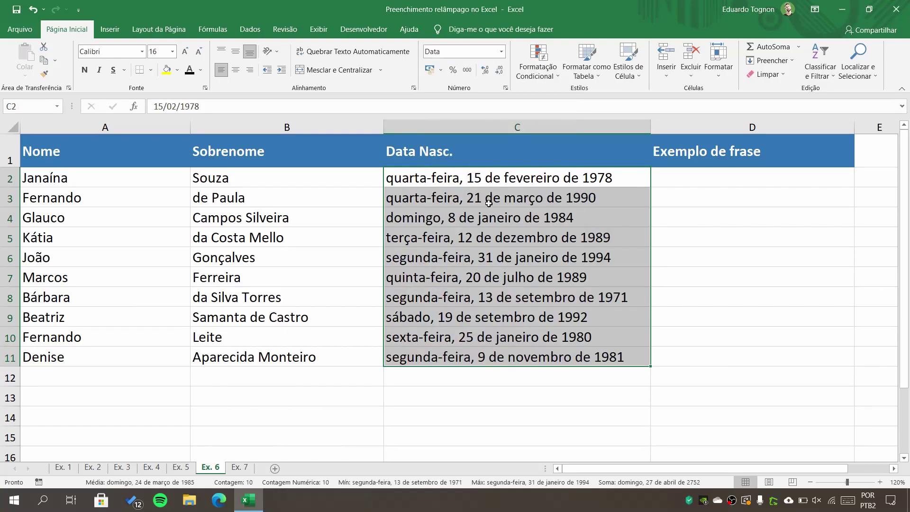
click(436, 177)
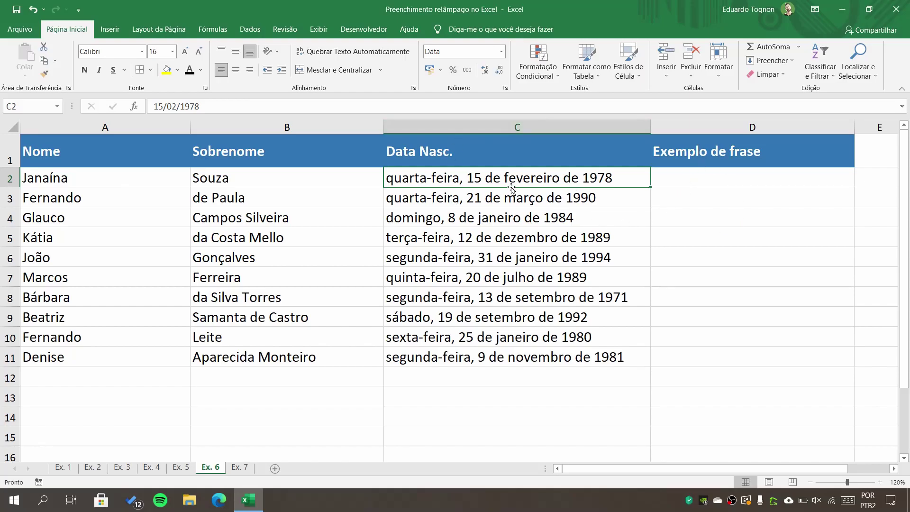
Enter the first person's first name plus 'nasceu em fevereiro' in D2.
click(685, 188)
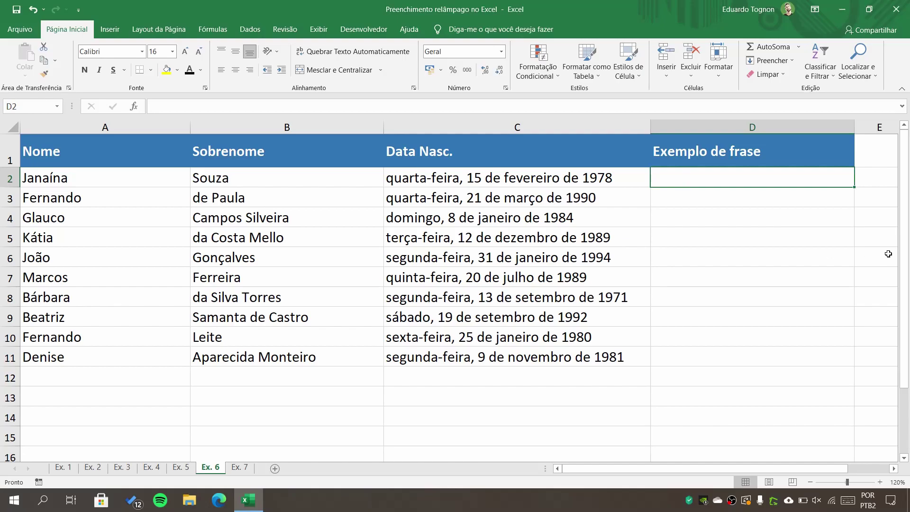
text(Ja)
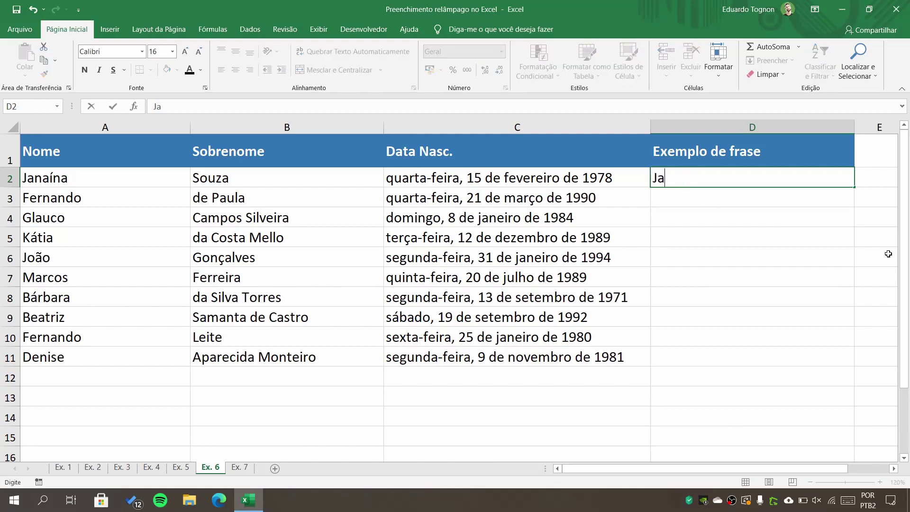
text(naína nas)
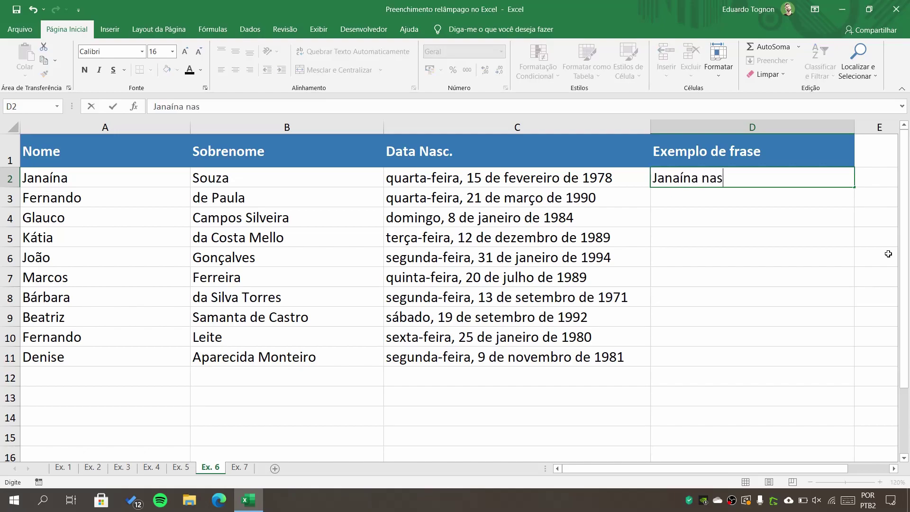
text(ceu em)
text( fevereiro)
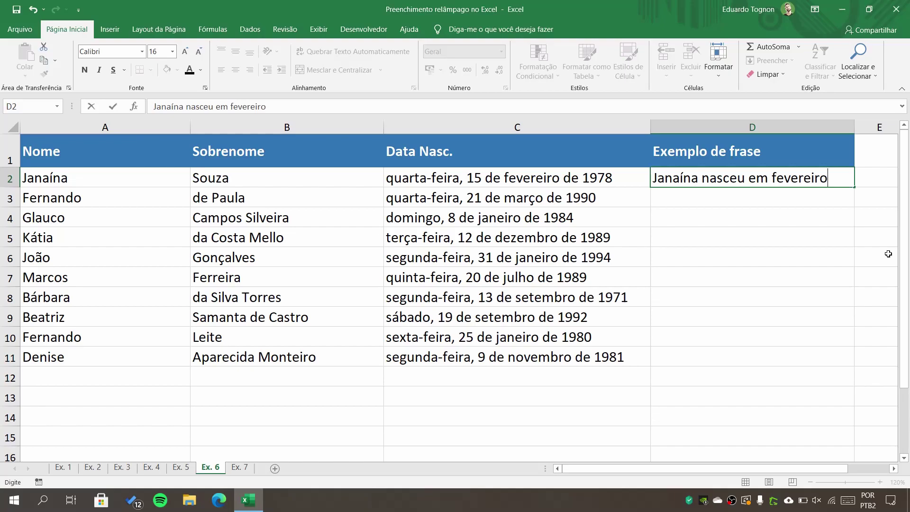
key(Return)
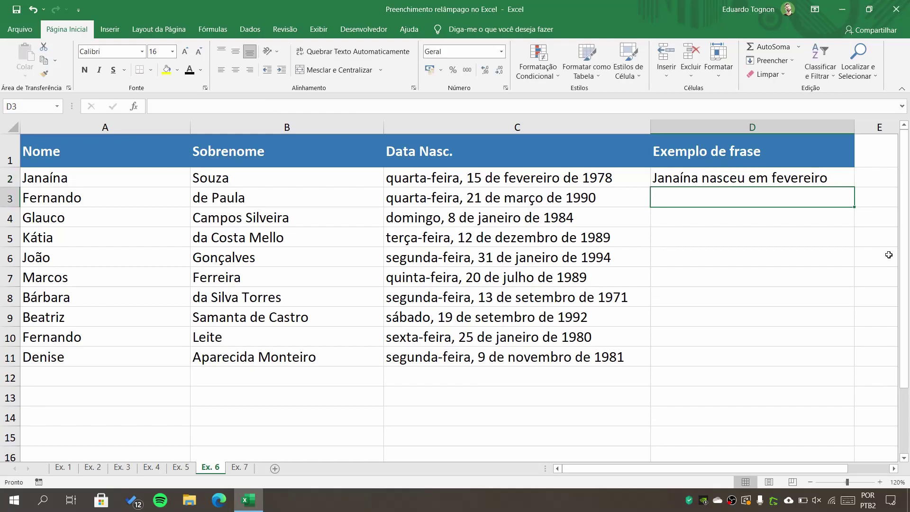
Flash Fill D3:D11 with birth-month sentences, check D4–D6, then go to Ex. 7.
click(783, 62)
click(804, 174)
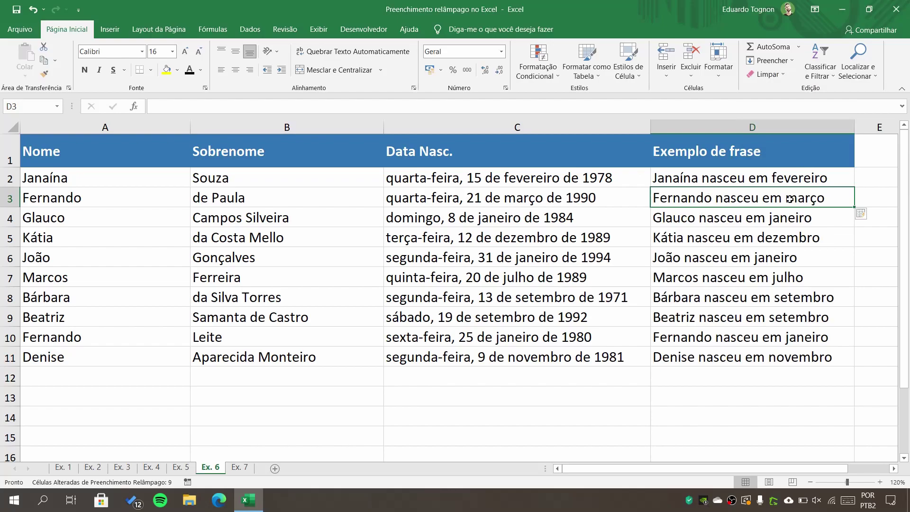
click(705, 222)
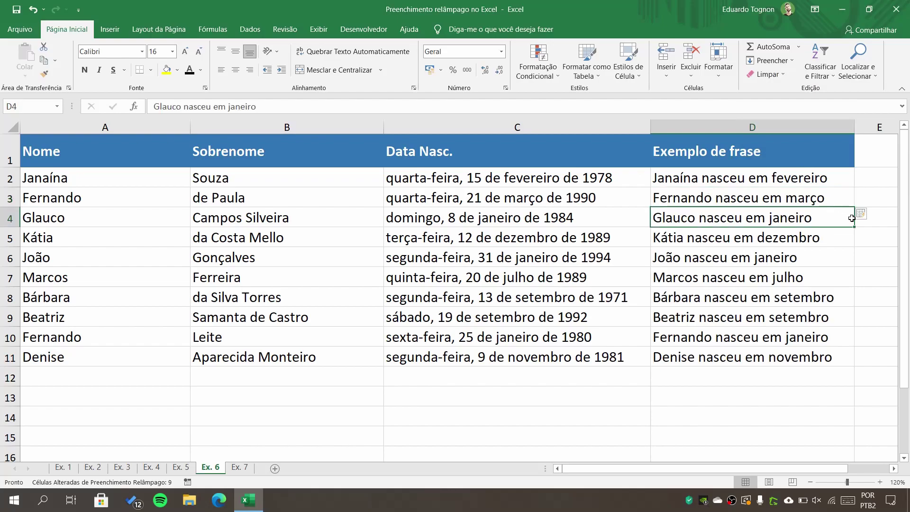
click(776, 251)
click(777, 237)
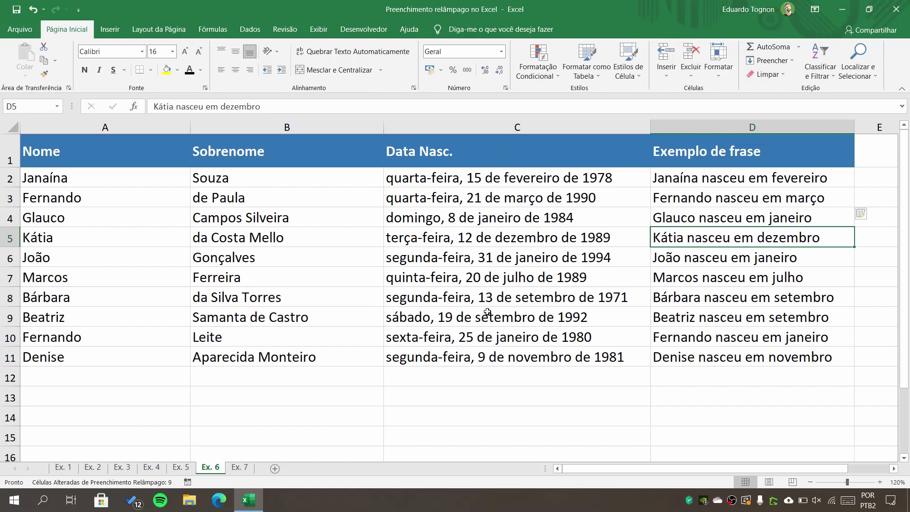
click(238, 469)
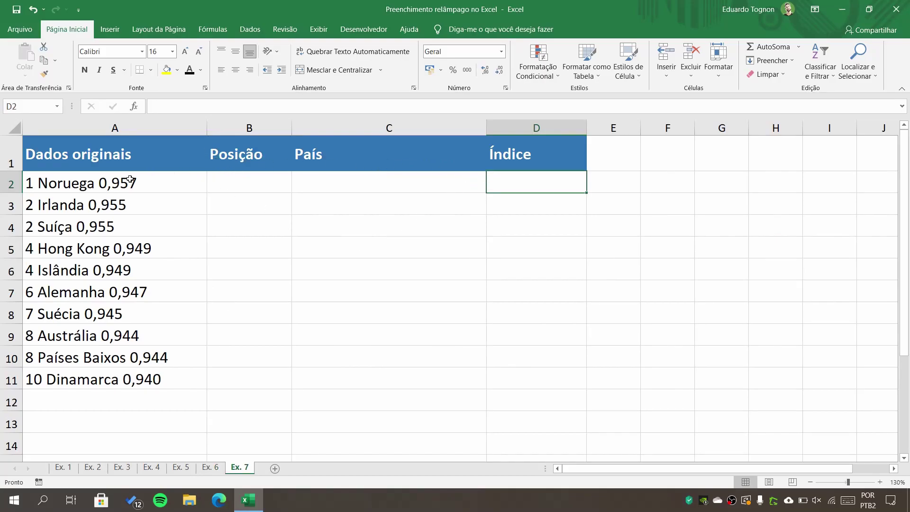
click(162, 182)
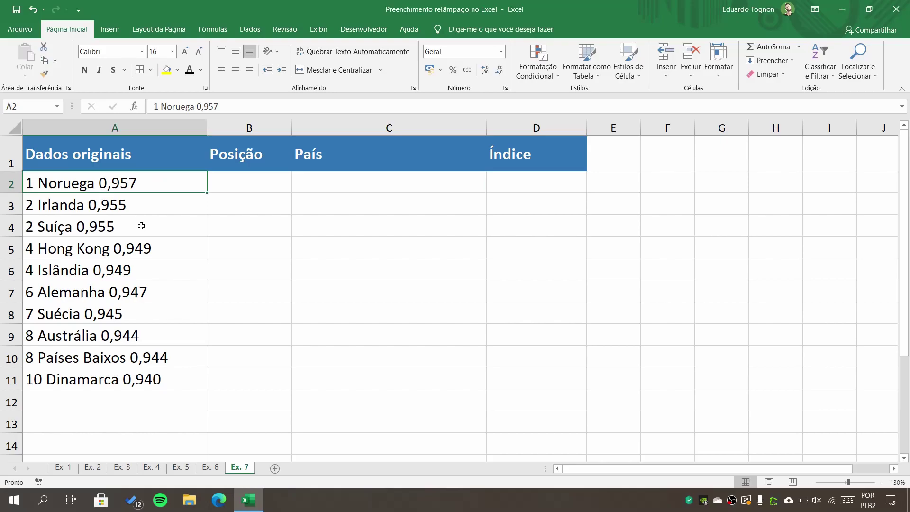
click(283, 183)
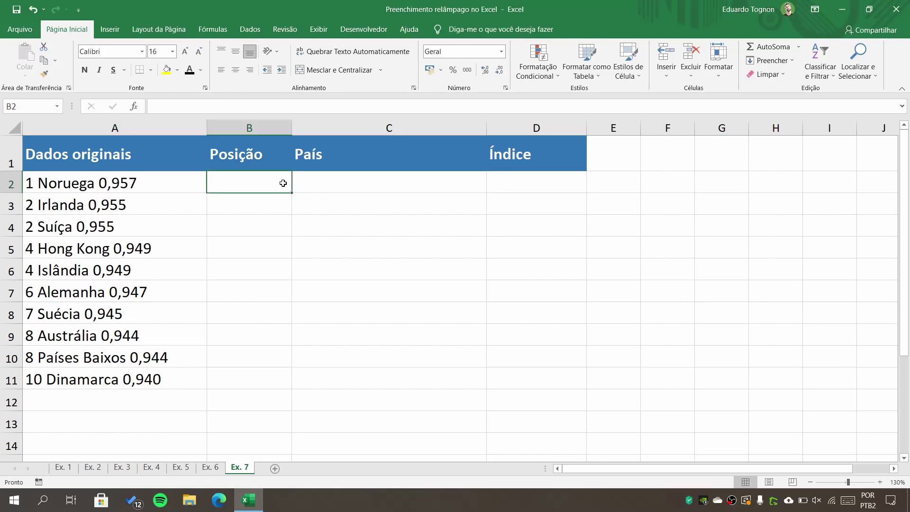
text(1)
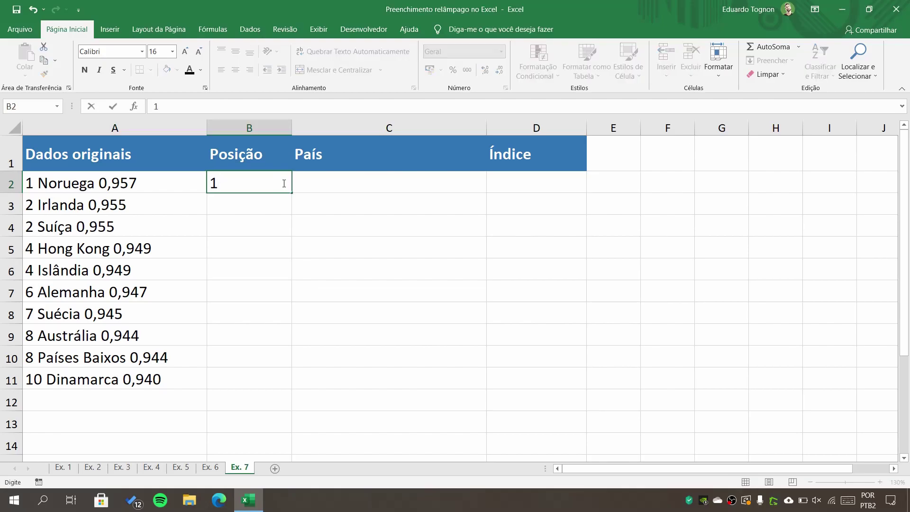
key(Return)
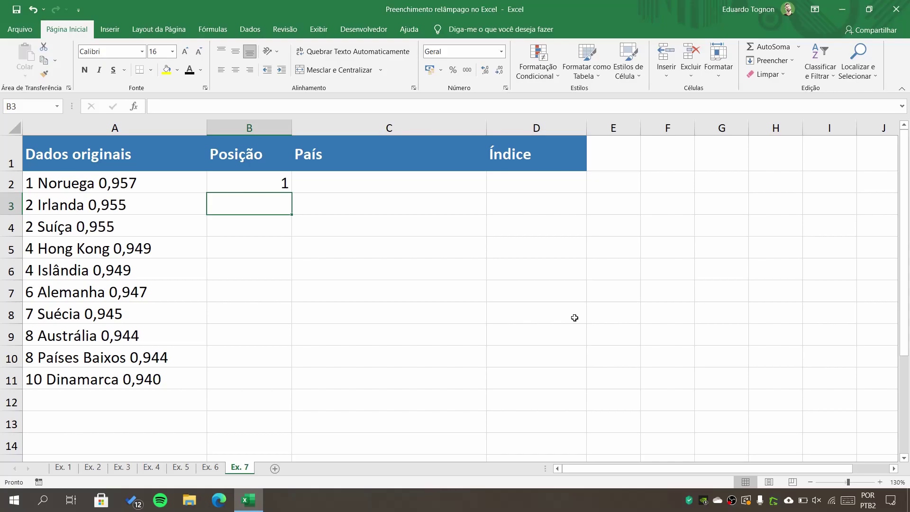
key(ctrl+e)
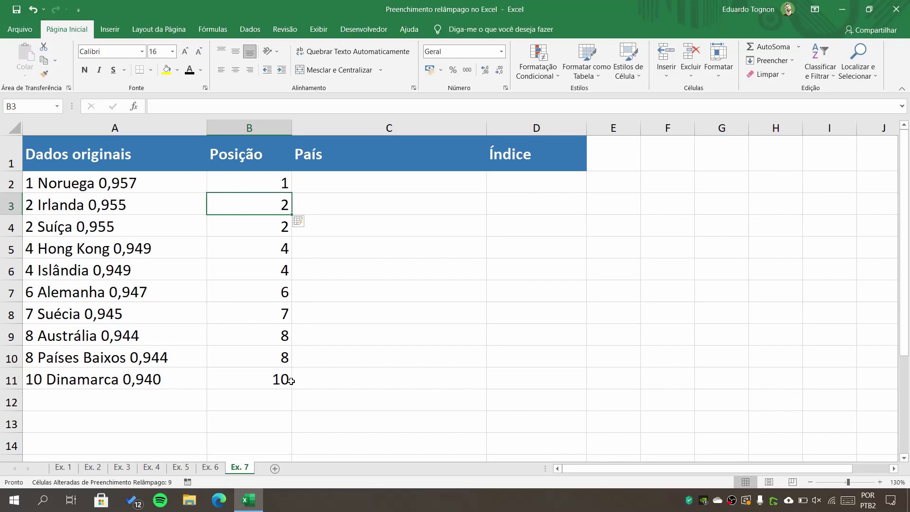
click(257, 184)
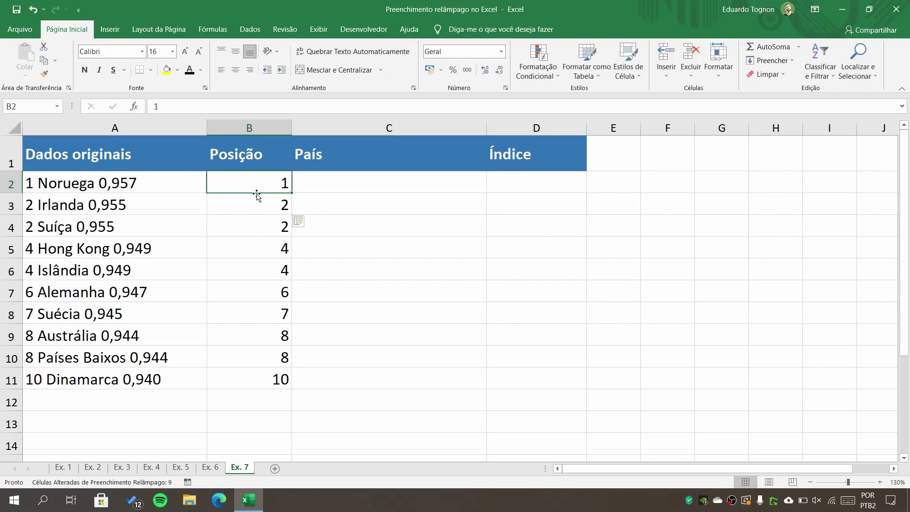
click(257, 204)
click(258, 225)
click(265, 249)
click(258, 263)
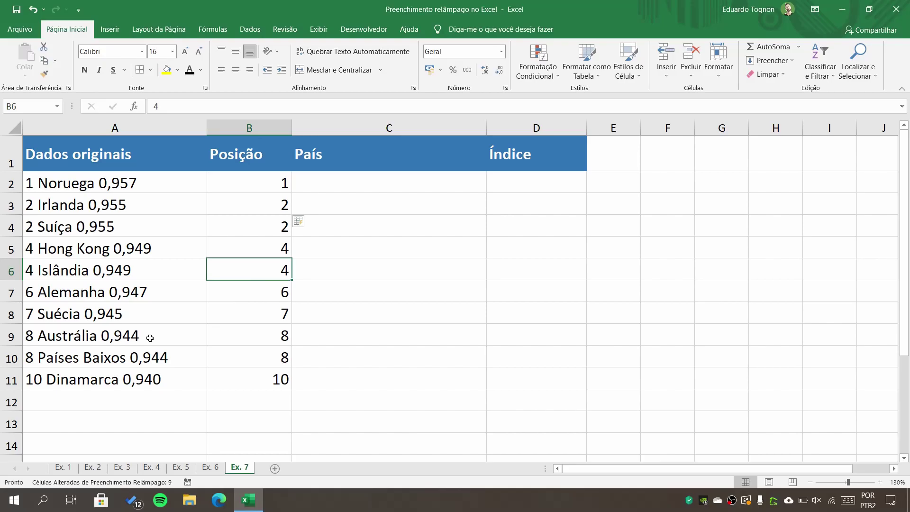
Enter NORUEGA in C2 as the first uppercase country name.
click(349, 184)
text(N)
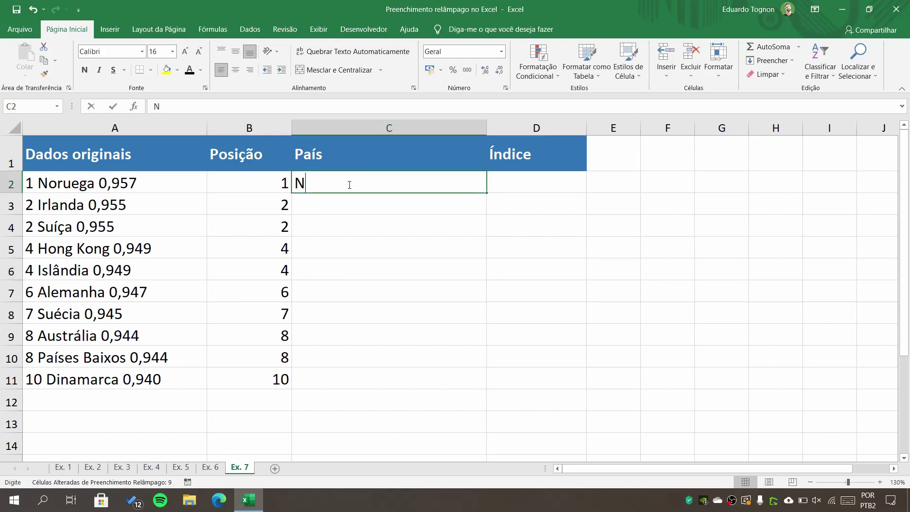
text(orue-)
key(BackSpace)
key(BackSpace)
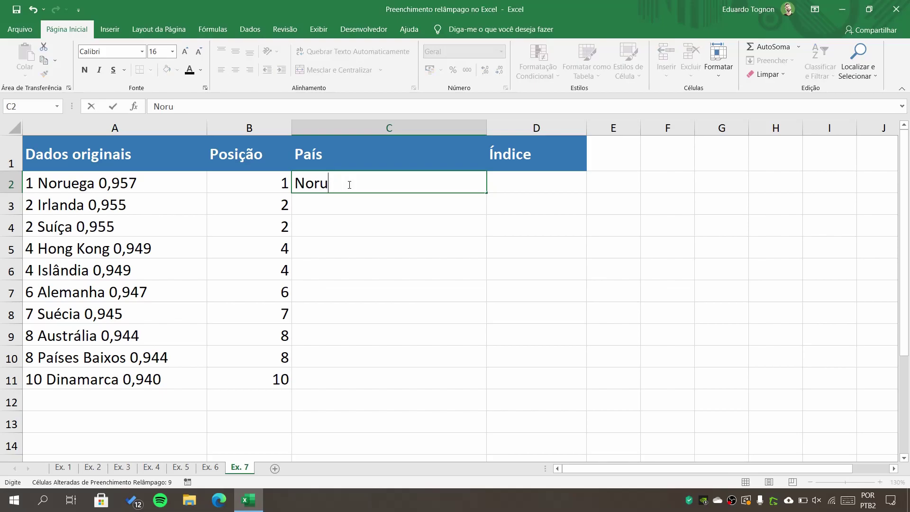
key(BackSpace)
key(BackSpace)
key(BackSpace)
text(ORUEGA)
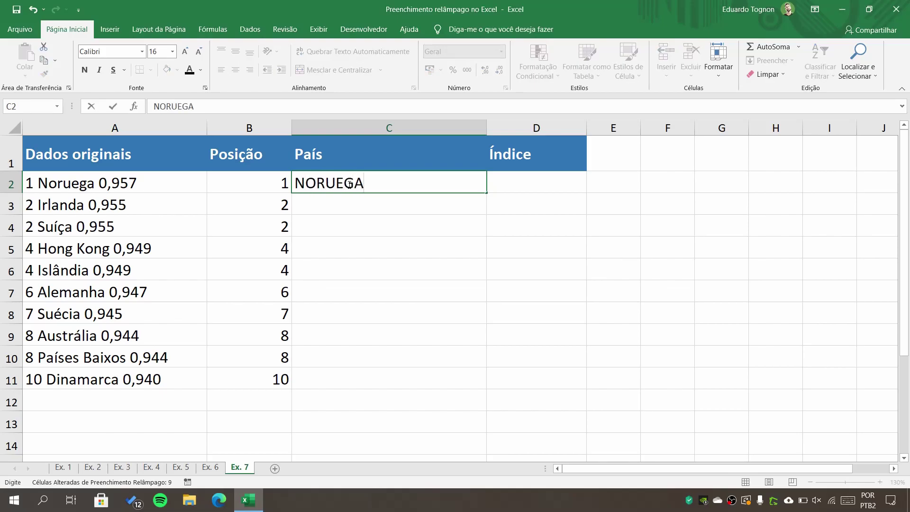
key(Return)
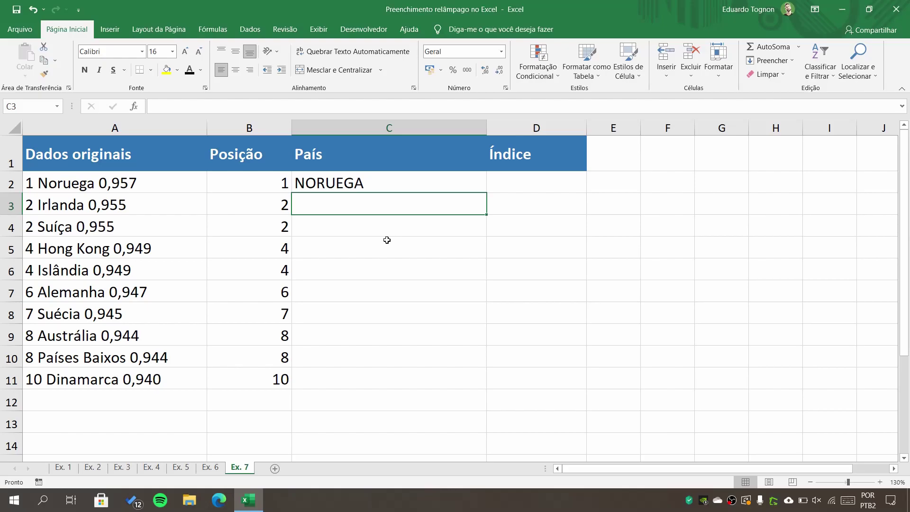
Flash Fill C3:C11 with Ctrl+E and inspect the incomplete KONG and BAIXOS results.
key(ctrl+e)
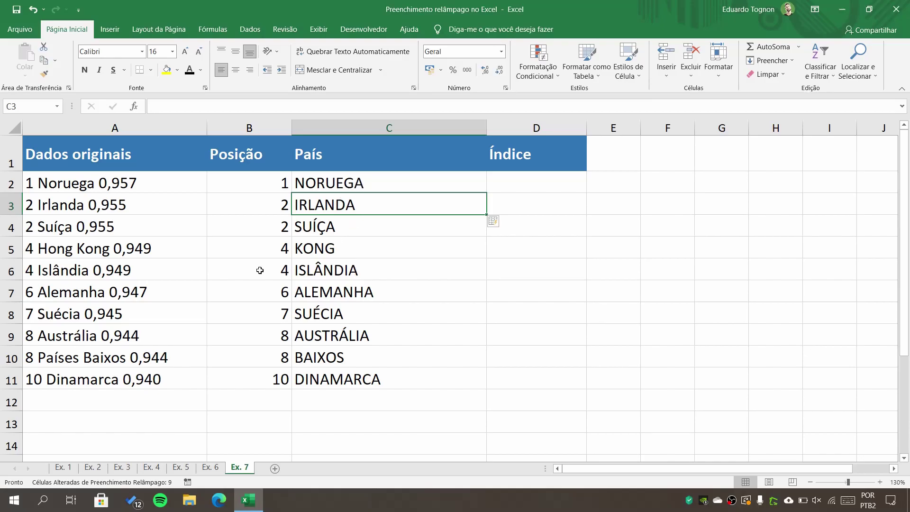
click(313, 253)
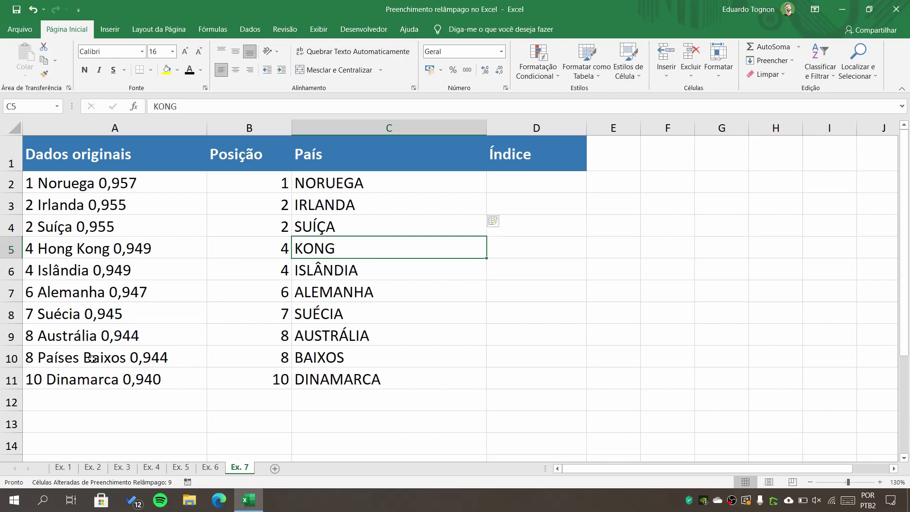
click(334, 360)
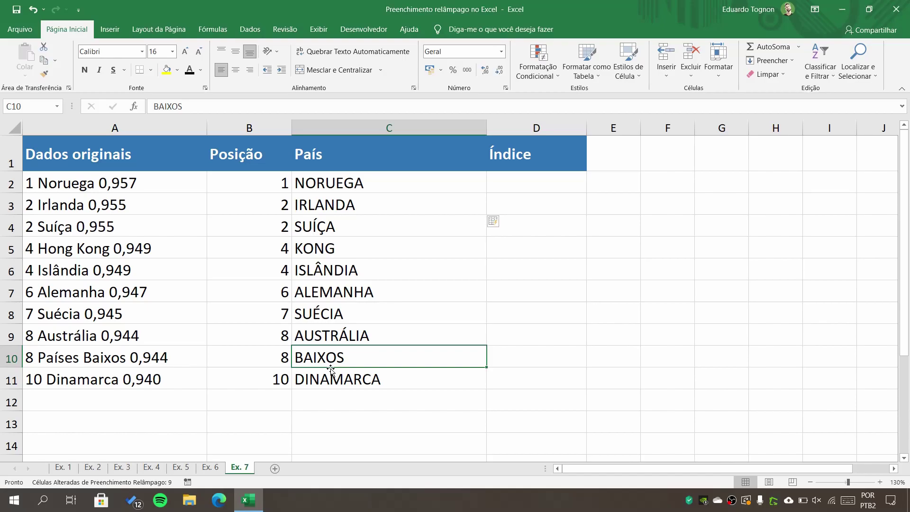
click(378, 244)
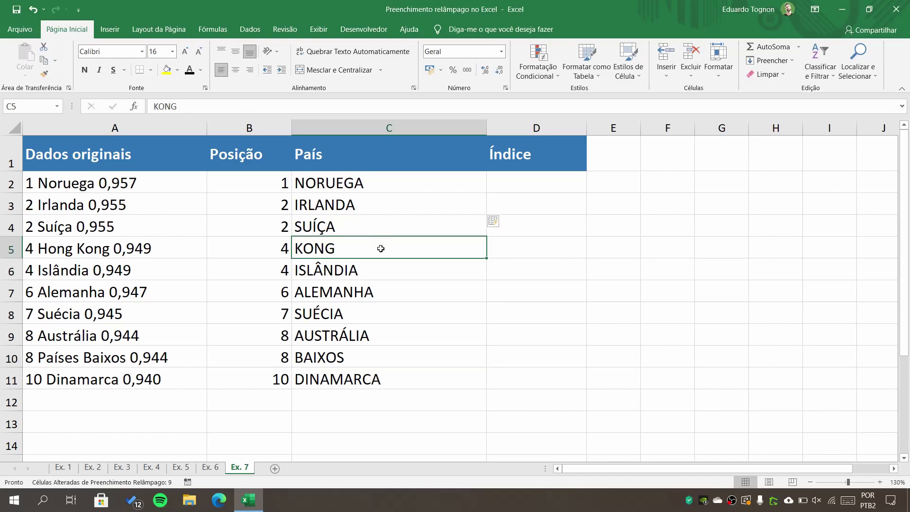
Change C5 from KONG to HONG KONG so Flash Fill fixes C10 to PAÍSES BAIXOS.
double_click(298, 246)
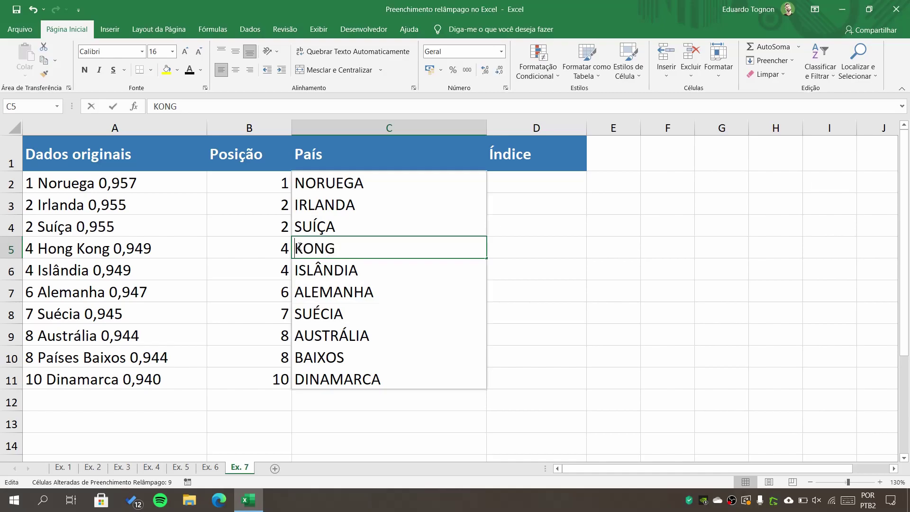
text(HON)
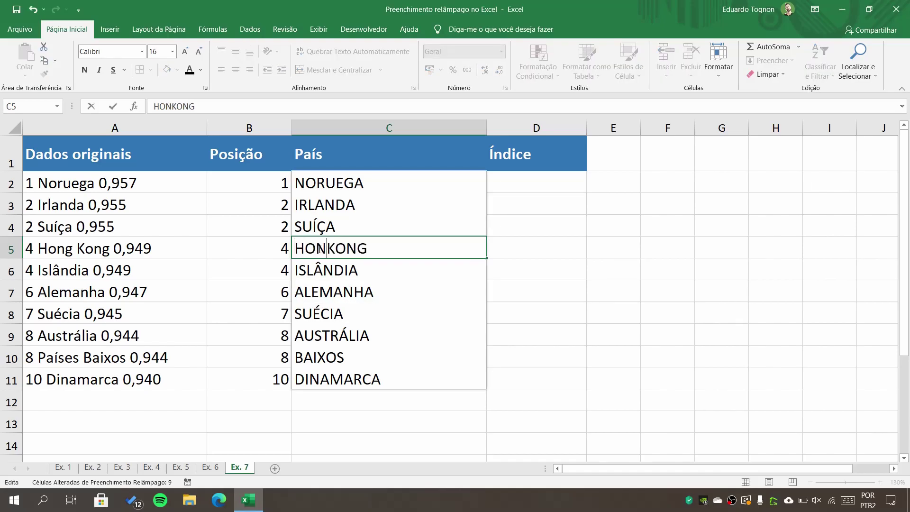
text(G)
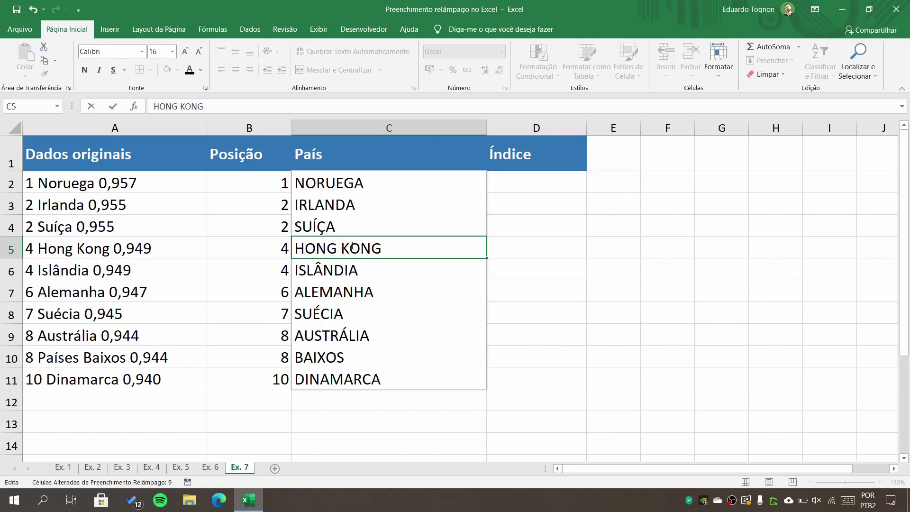
key(Return)
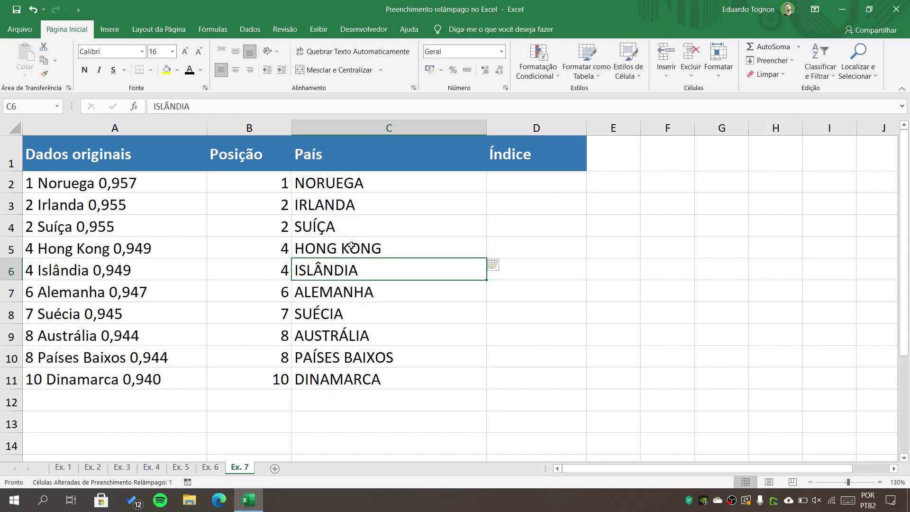
click(331, 360)
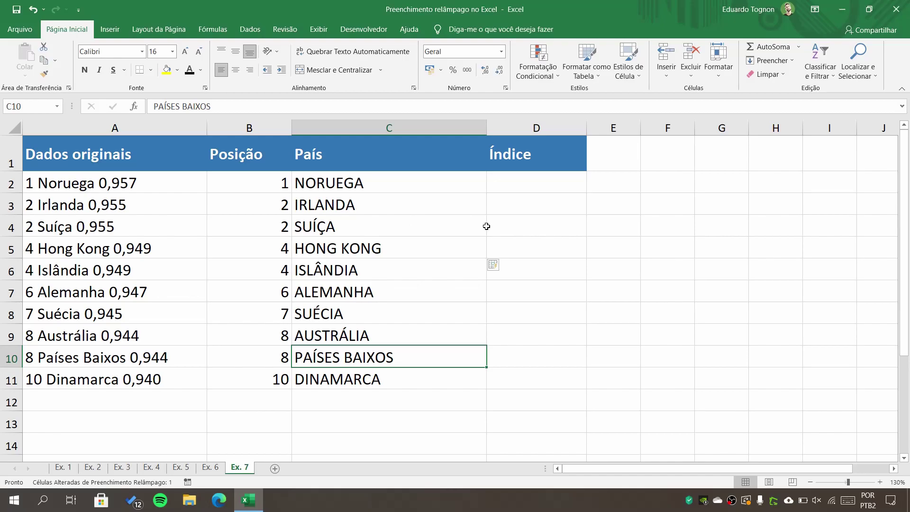
Enter 0,957 in D2 for Noruega, compare Dinamarca's 0,940 source, and reselect D2.
click(549, 184)
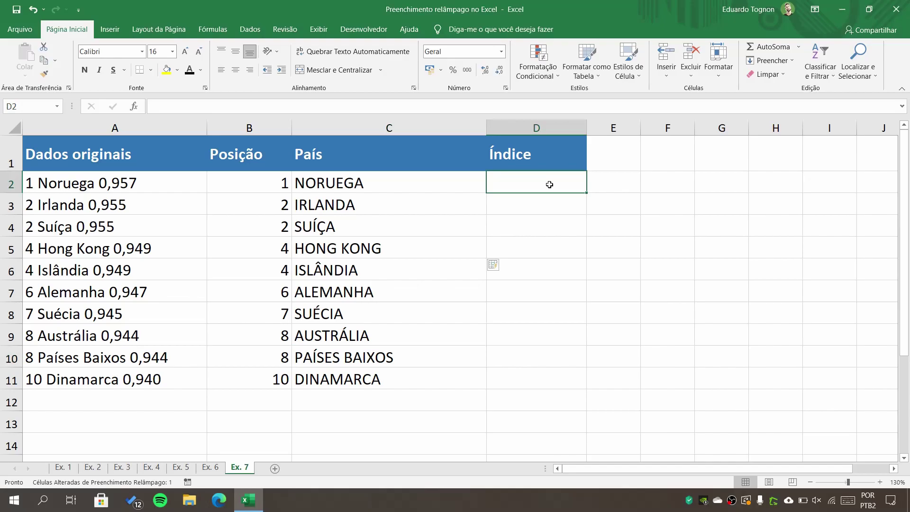
text(0,957)
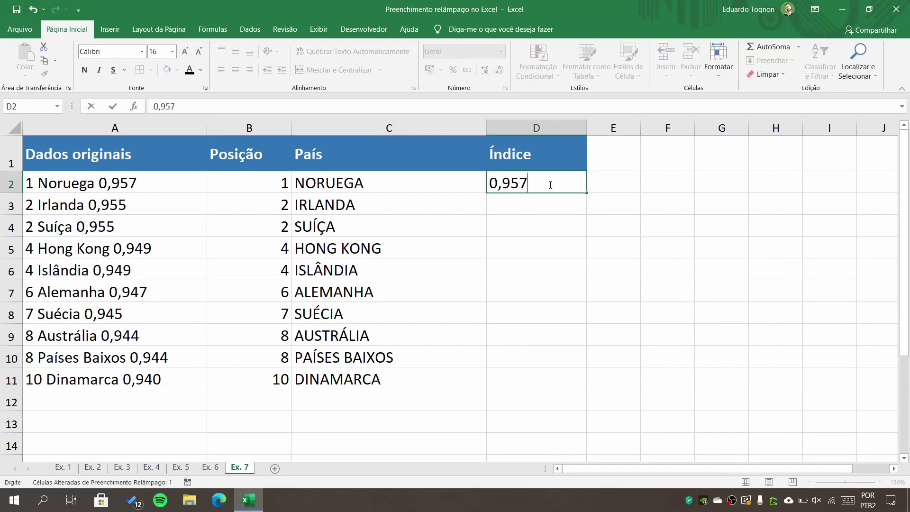
key(Return)
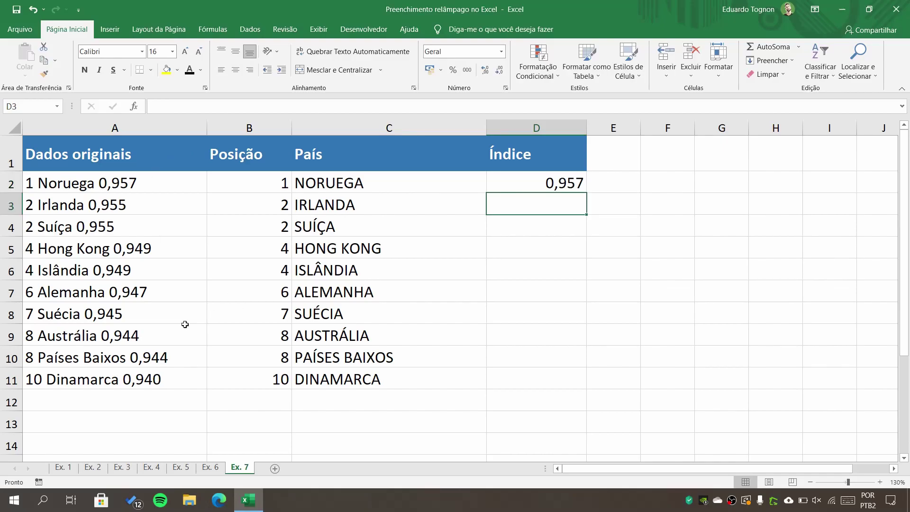
click(178, 382)
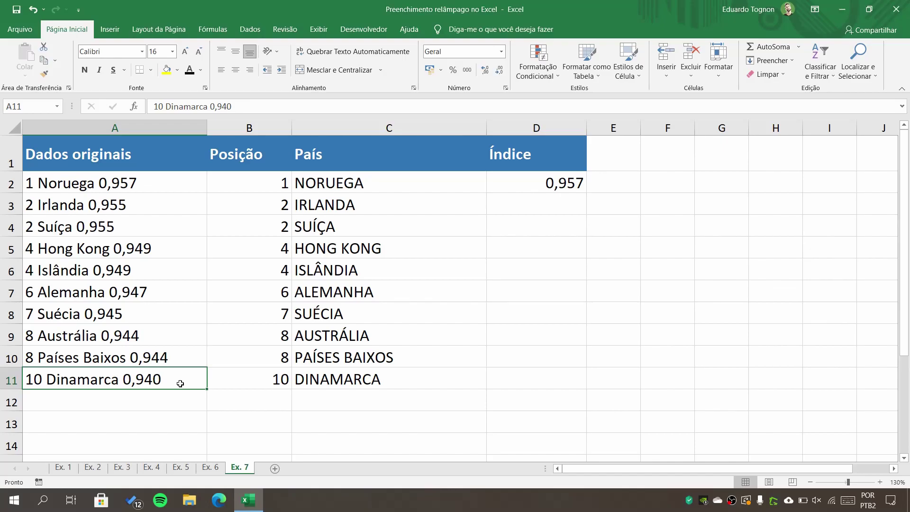
click(559, 174)
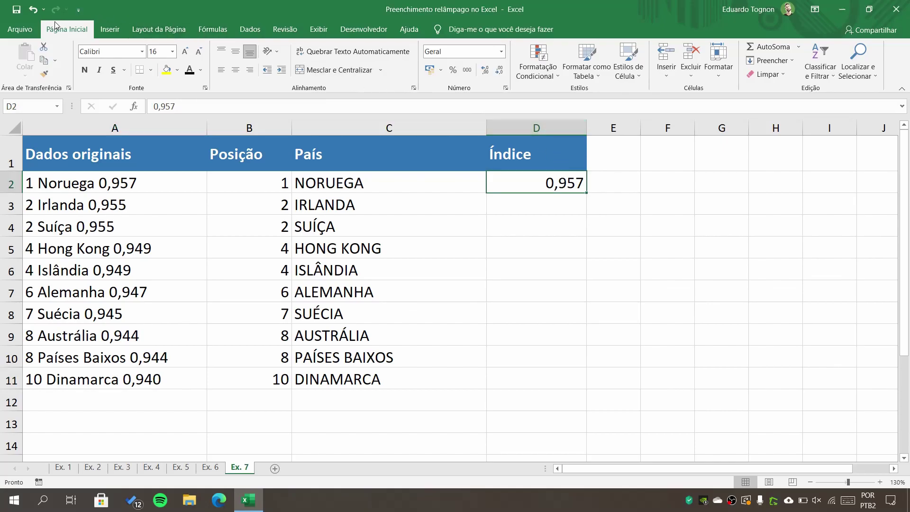
Give D2 the custom format 0,000, built from 0,00, to always show three decimals.
click(506, 89)
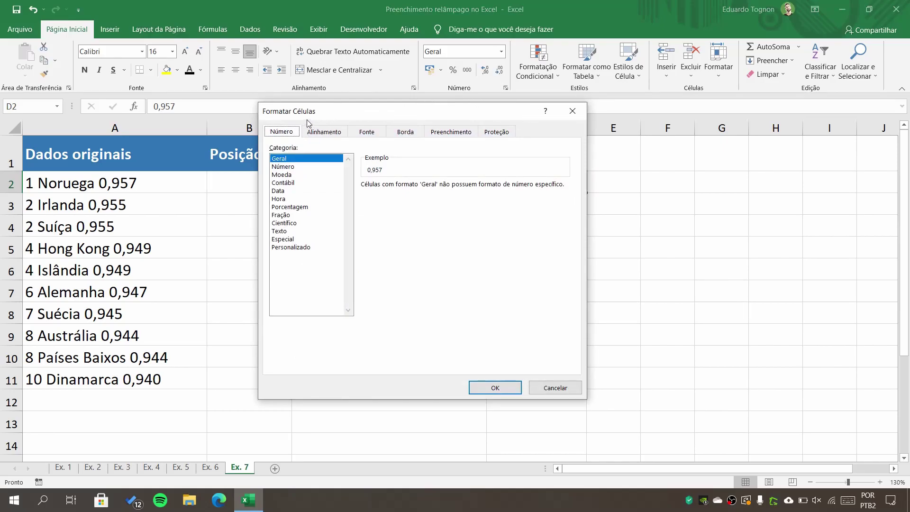
click(308, 247)
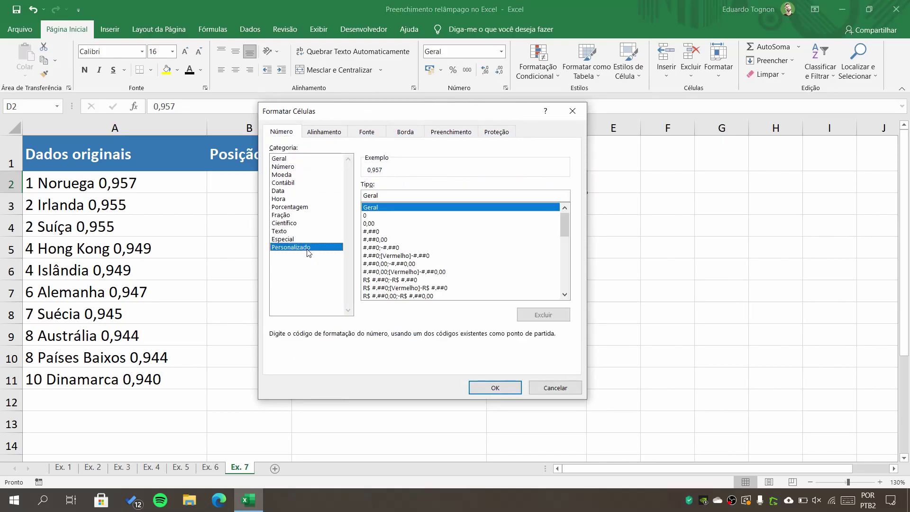
double_click(371, 195)
drag(403, 116, 306, 166)
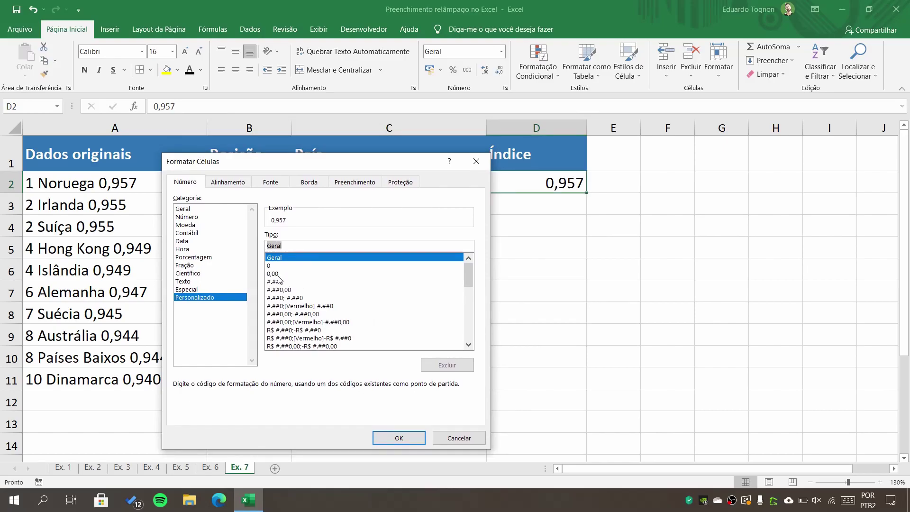
click(278, 275)
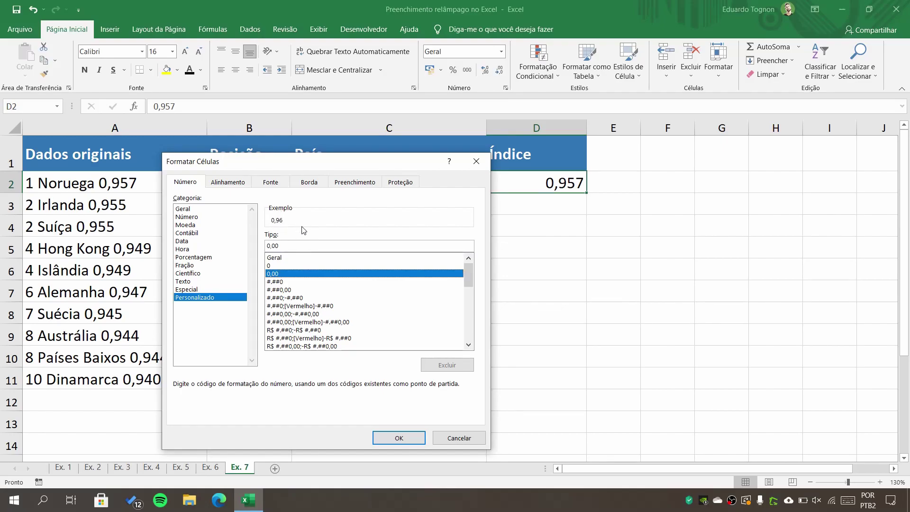
click(290, 245)
text(0)
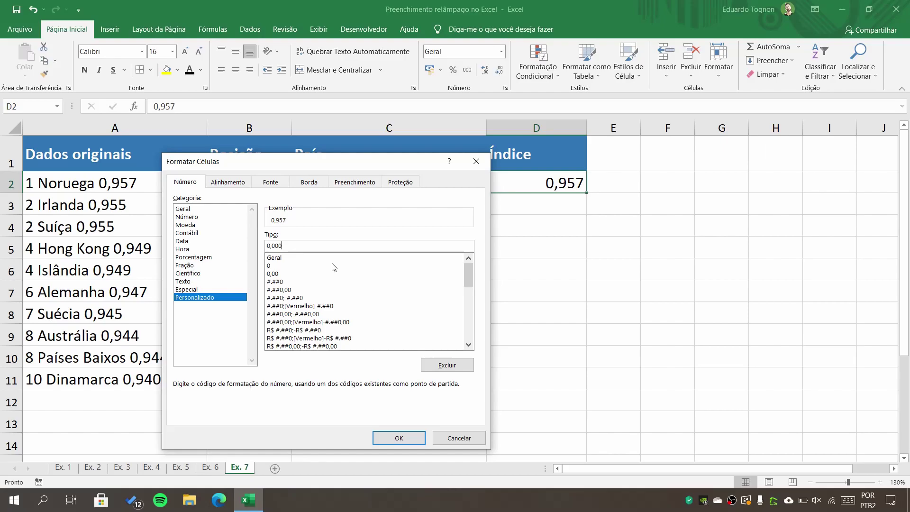
click(395, 433)
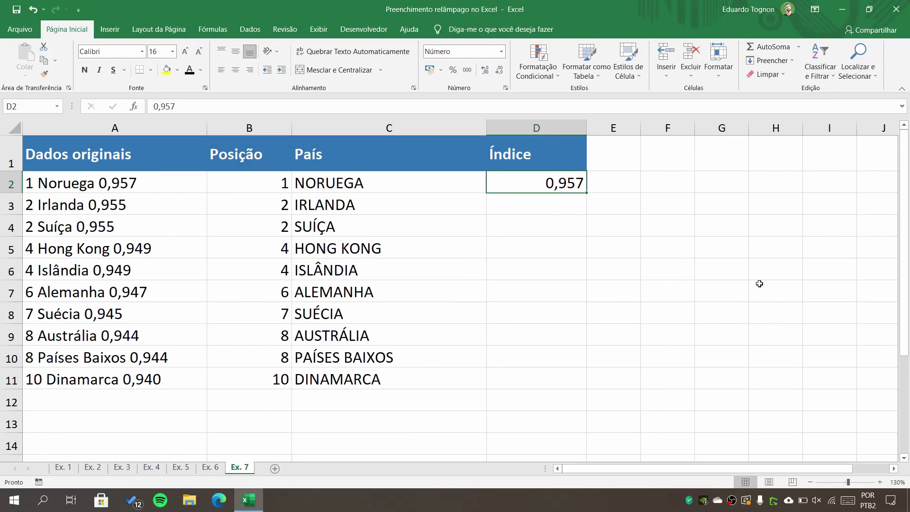
Flash Fill the Índice column D3:D11, then verify the first value and Dinamarca's 0,940.
key(ctrl+e)
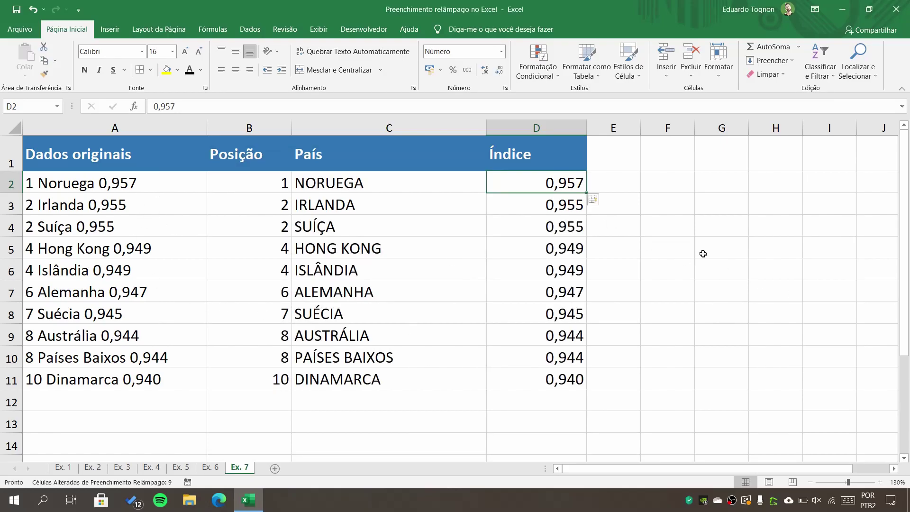
click(573, 375)
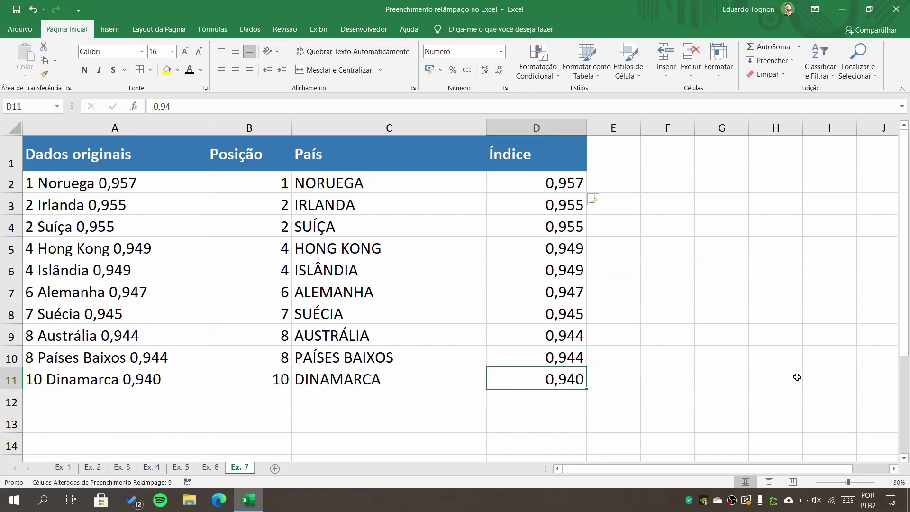
click(571, 185)
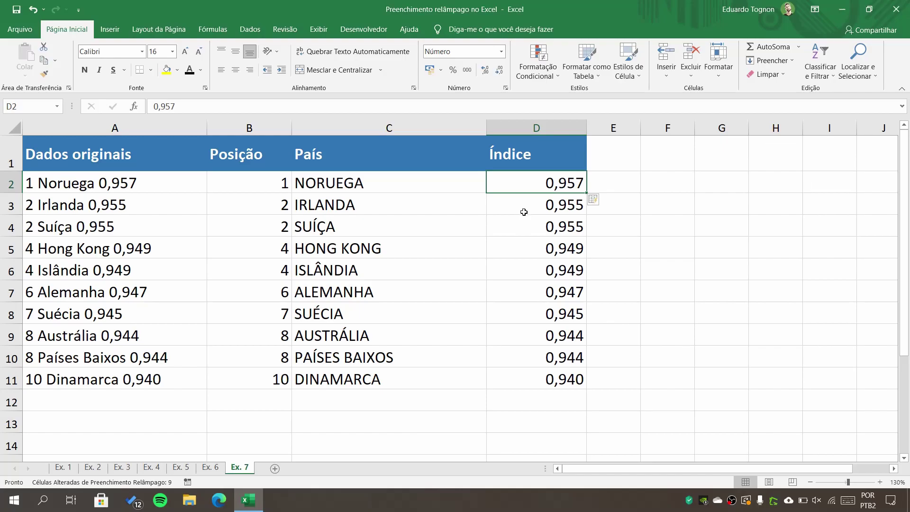
click(564, 376)
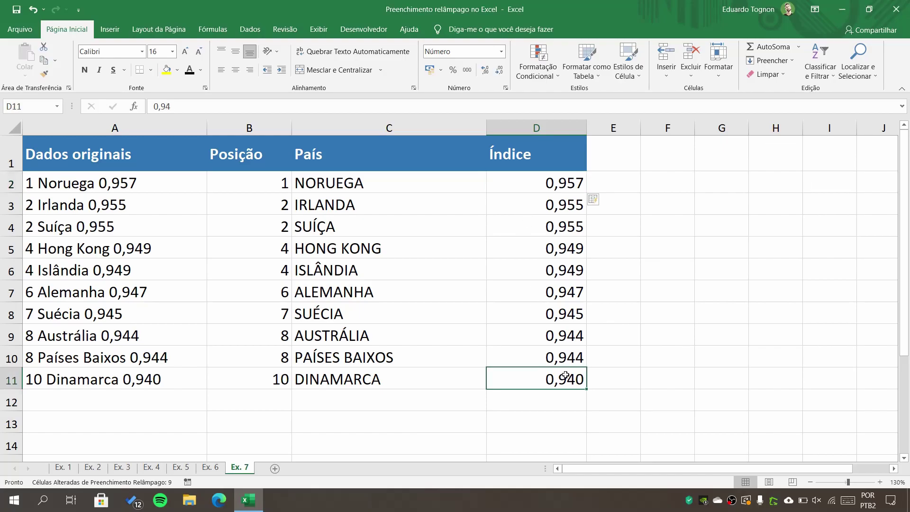